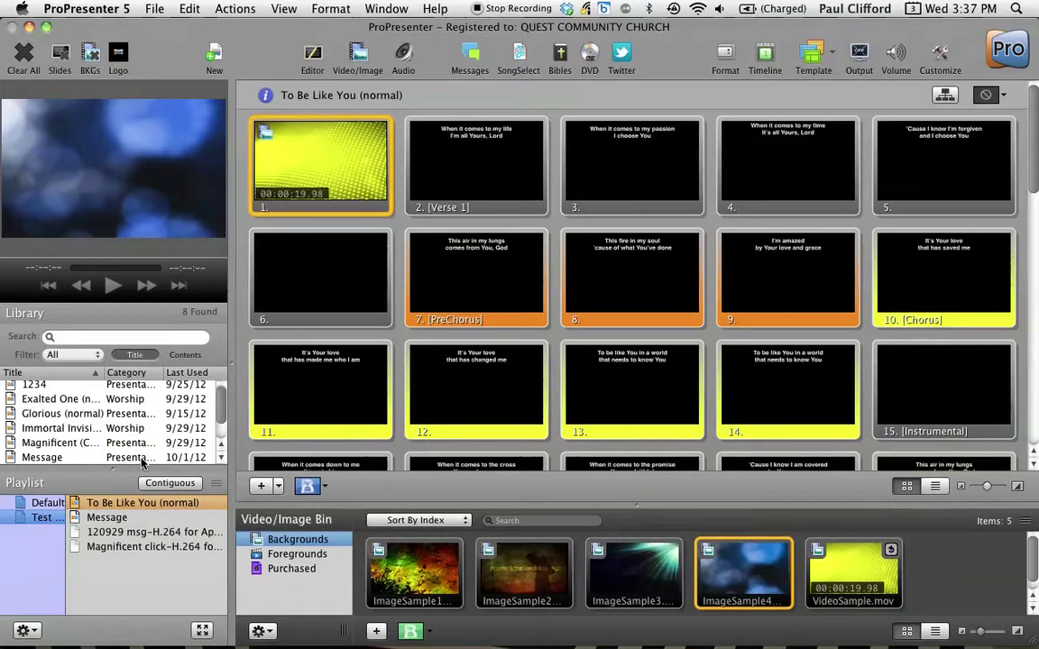
Start a new presentation with the category Song and the file name Amazing Grace
click(30, 630)
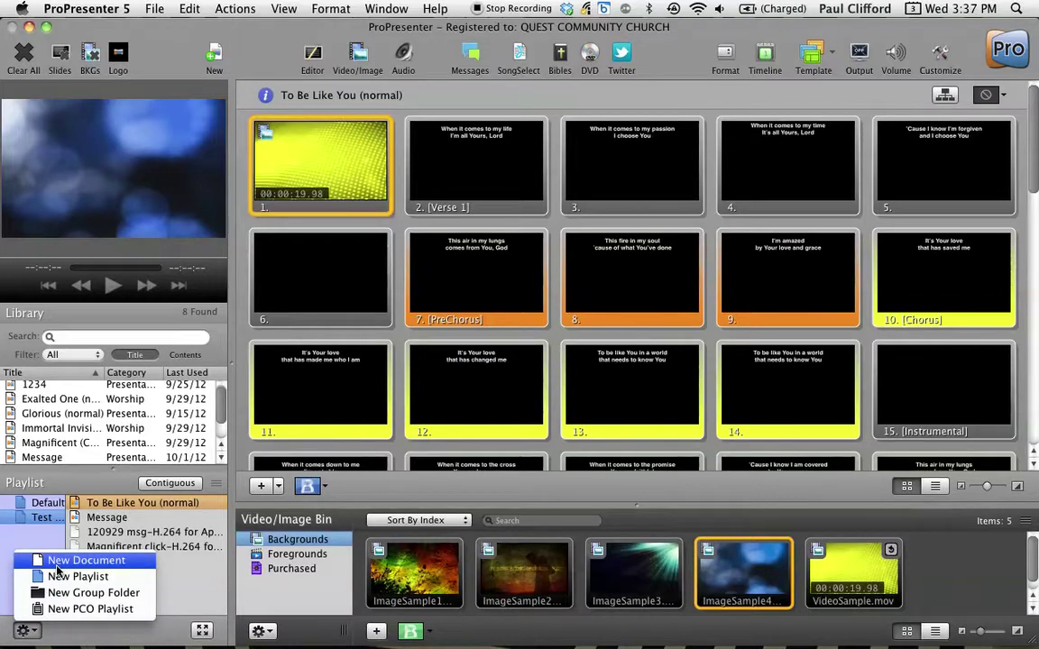
click(178, 44)
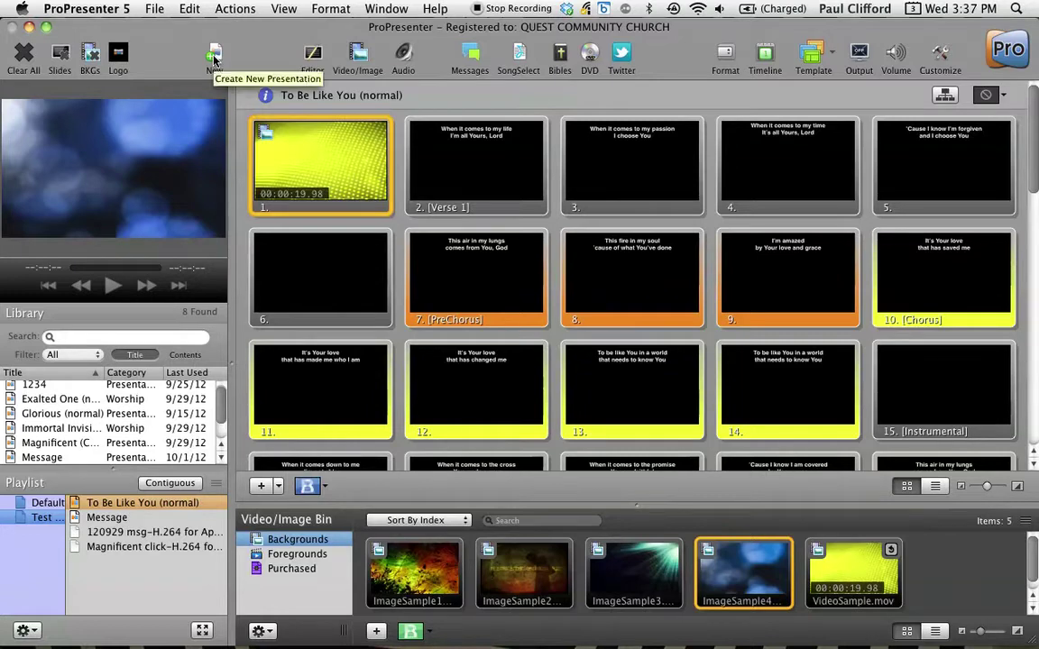
click(215, 58)
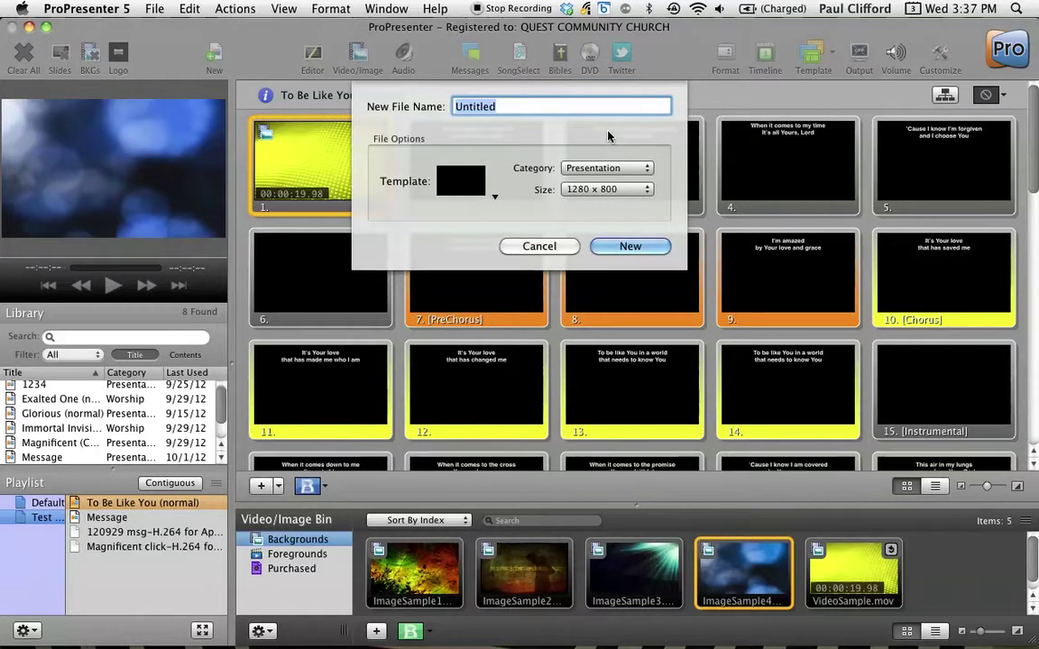
click(647, 169)
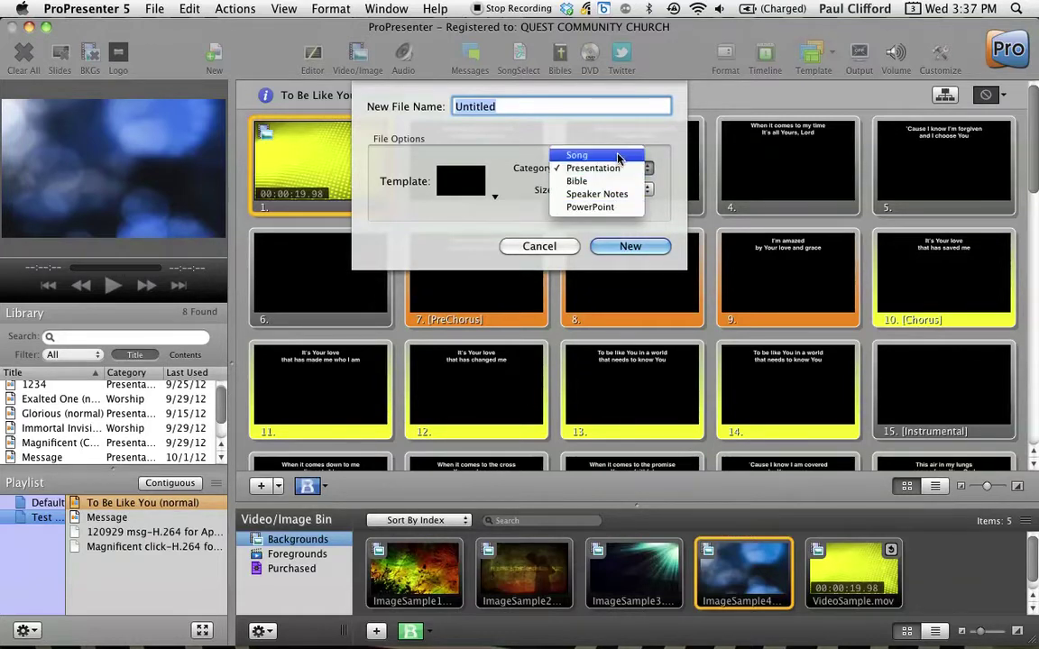
click(617, 157)
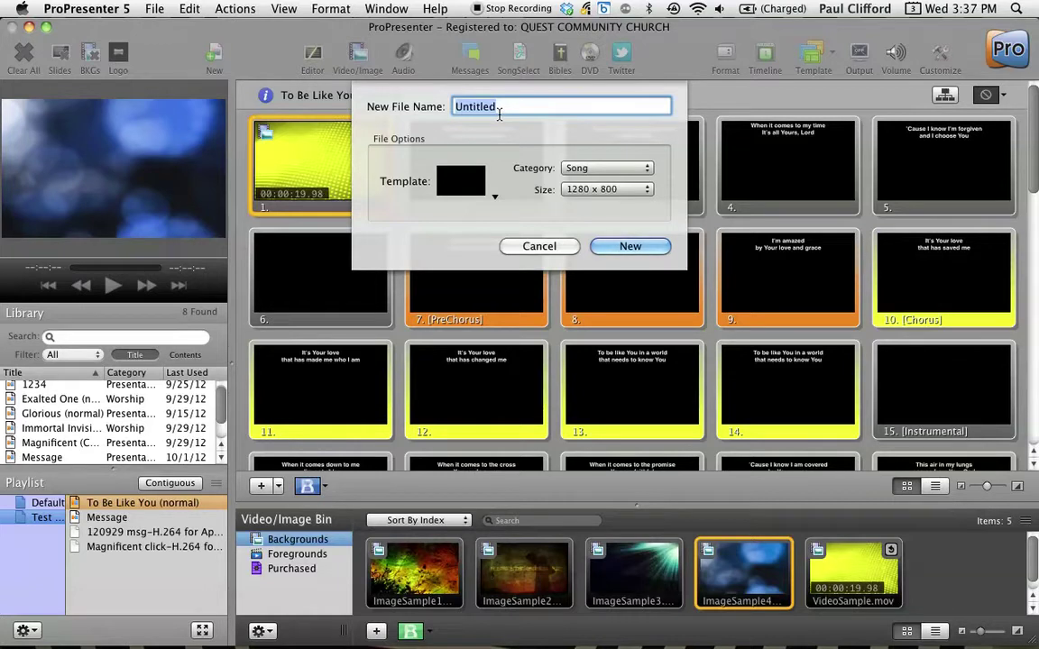
text(Ama)
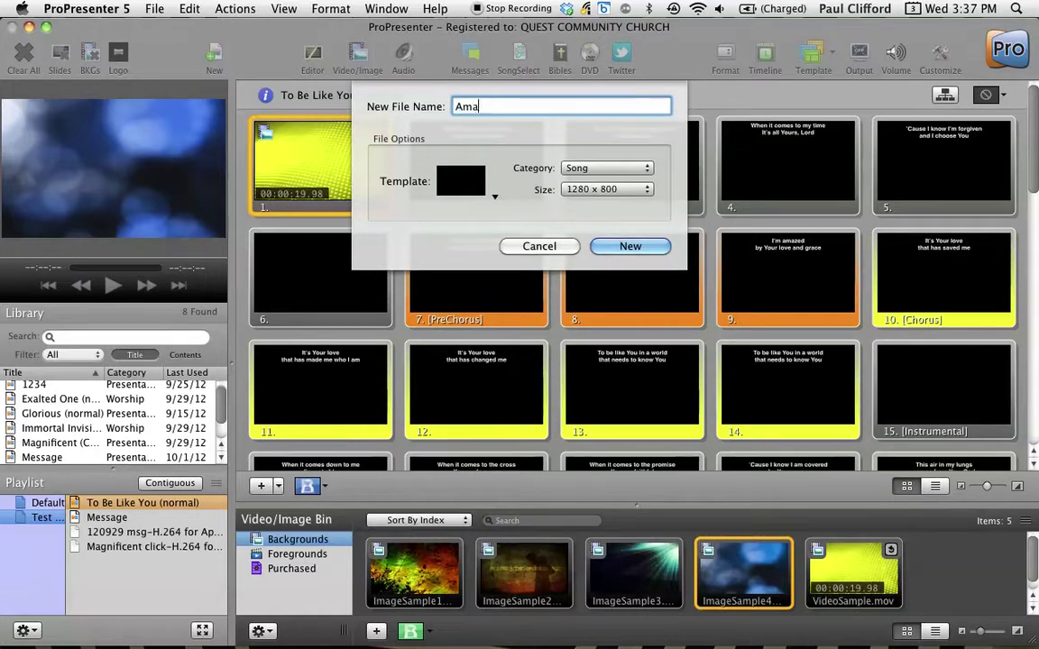
text(zing Grace)
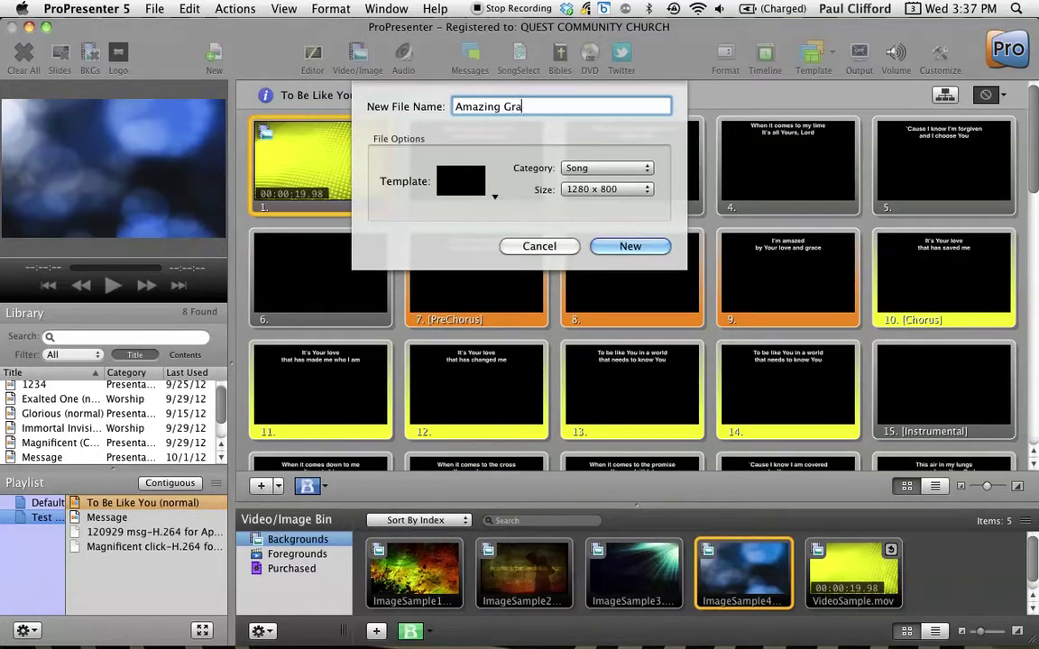
Keep the size at 1280 x 800, choose Template 1 from the Songs template group, and create the file
click(649, 191)
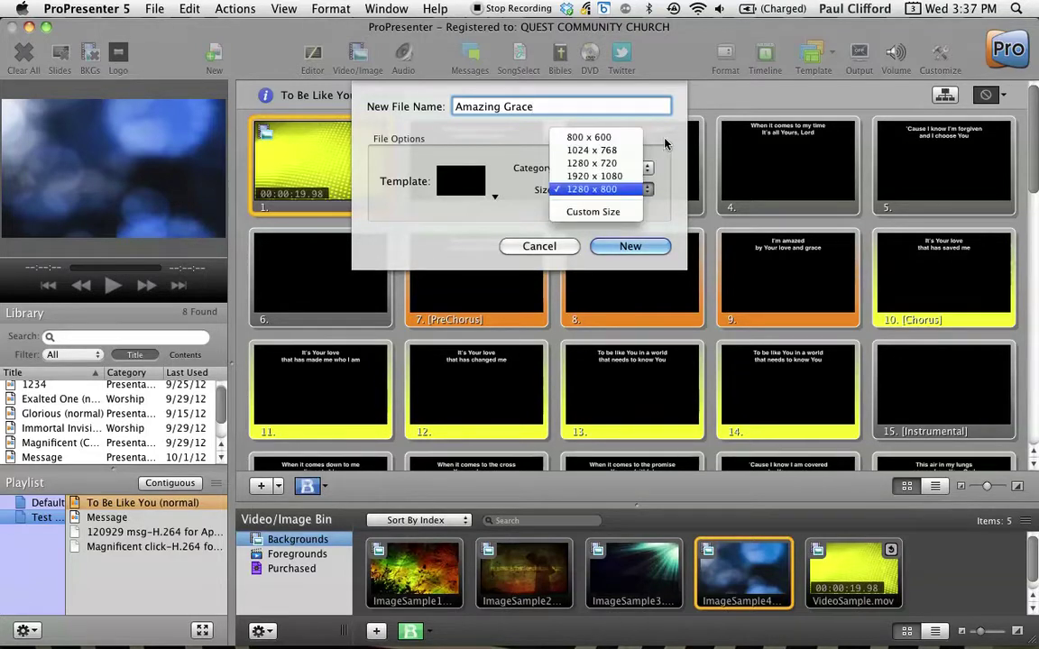
click(672, 144)
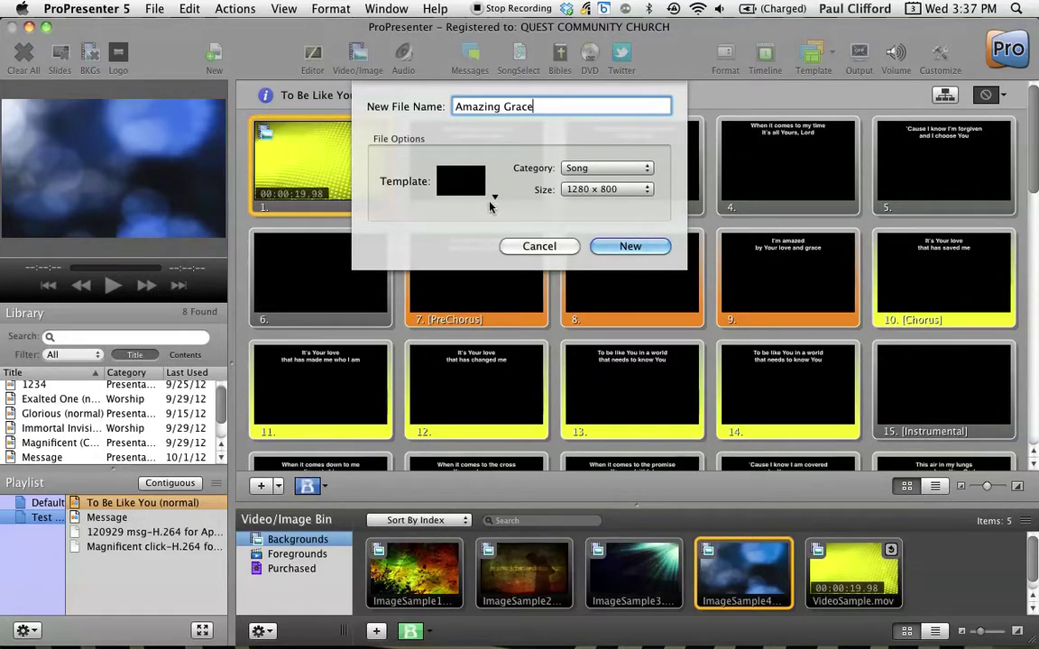
click(494, 198)
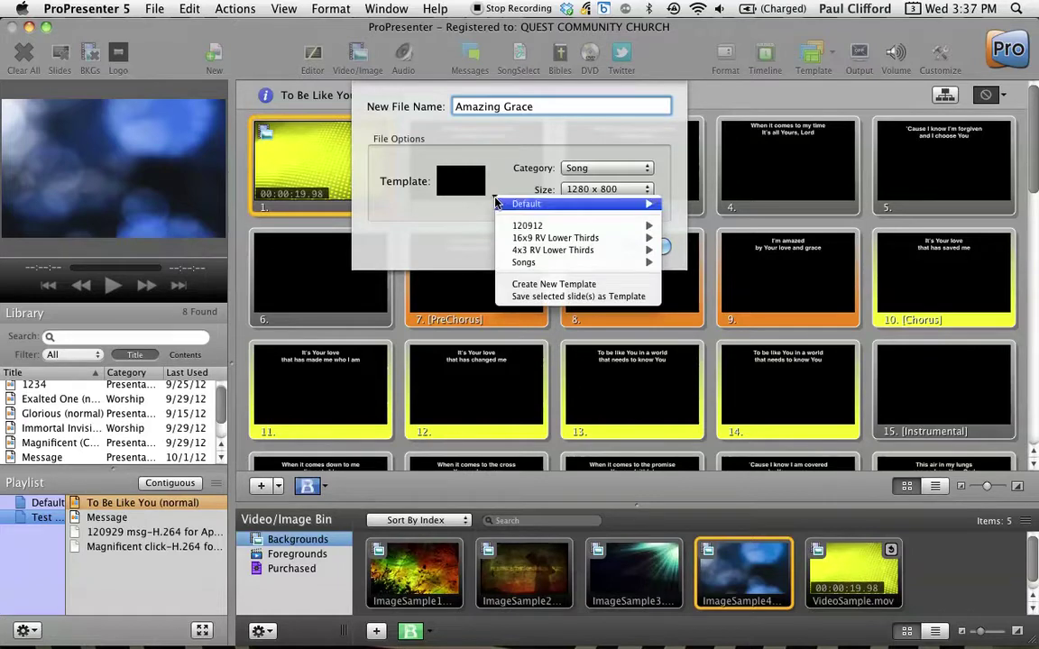
mouse_move(519, 238)
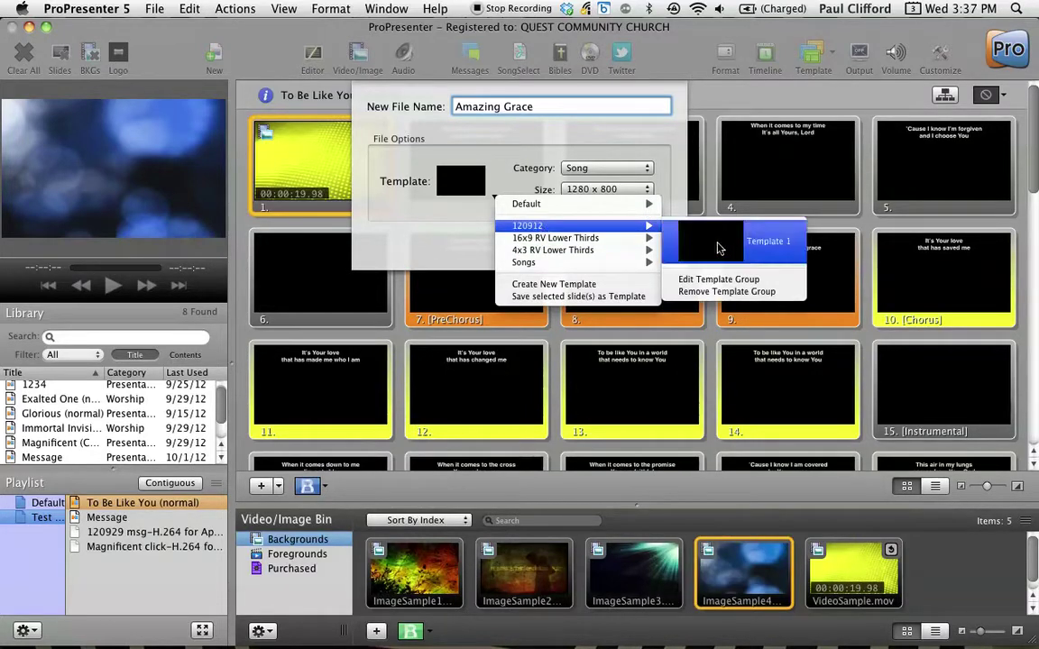
mouse_move(570, 266)
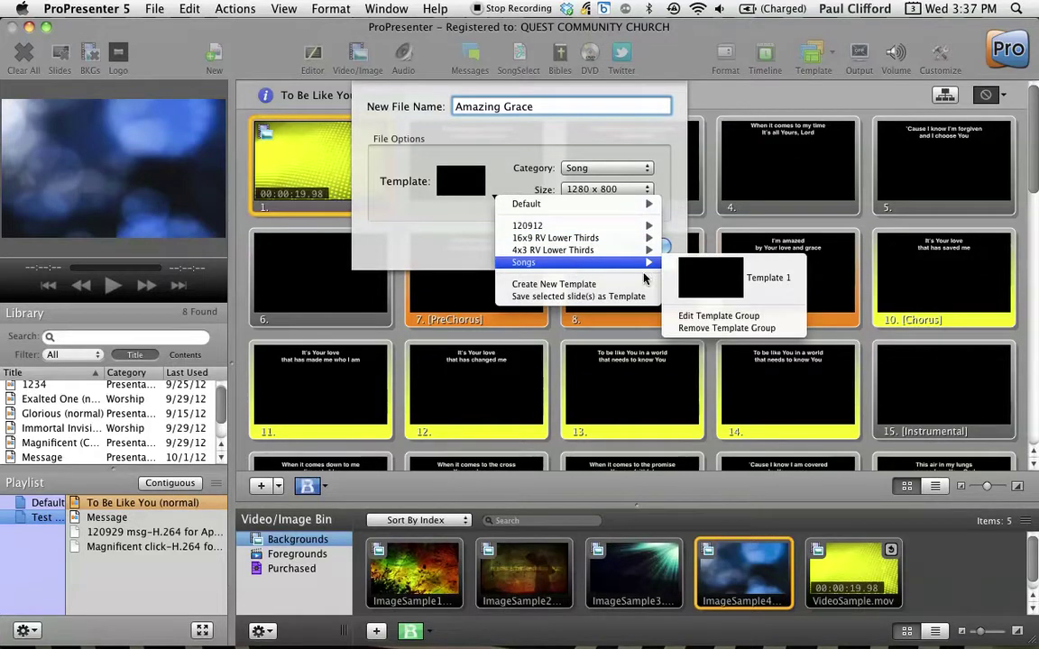
click(721, 295)
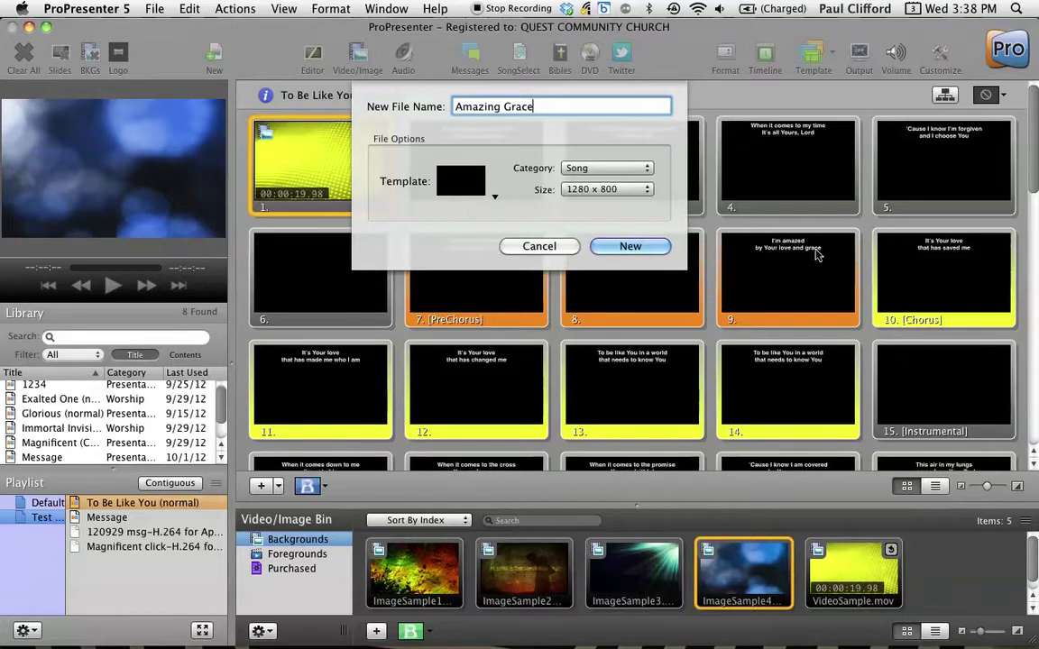
click(630, 247)
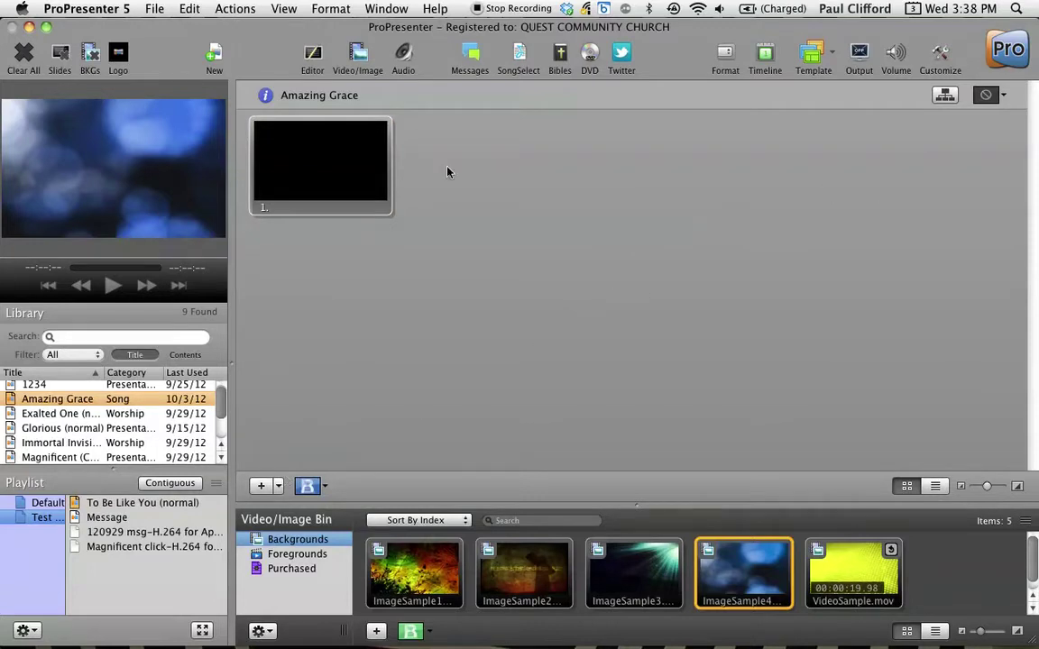
Open the first slide for editing and enter "Amazing Grace" in its text box
right_click(321, 178)
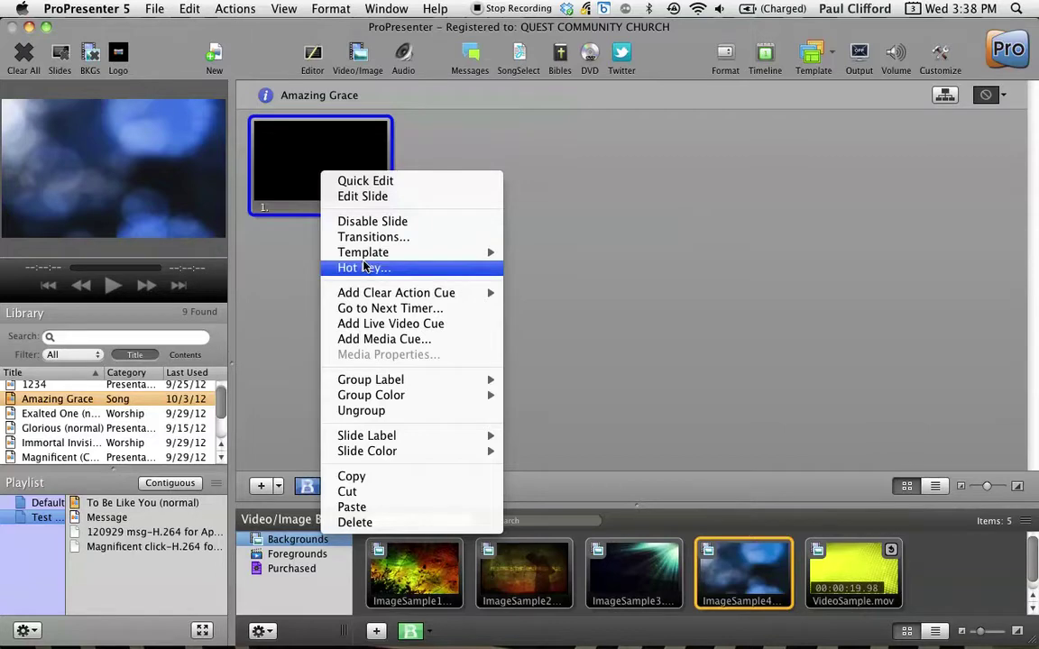
click(374, 199)
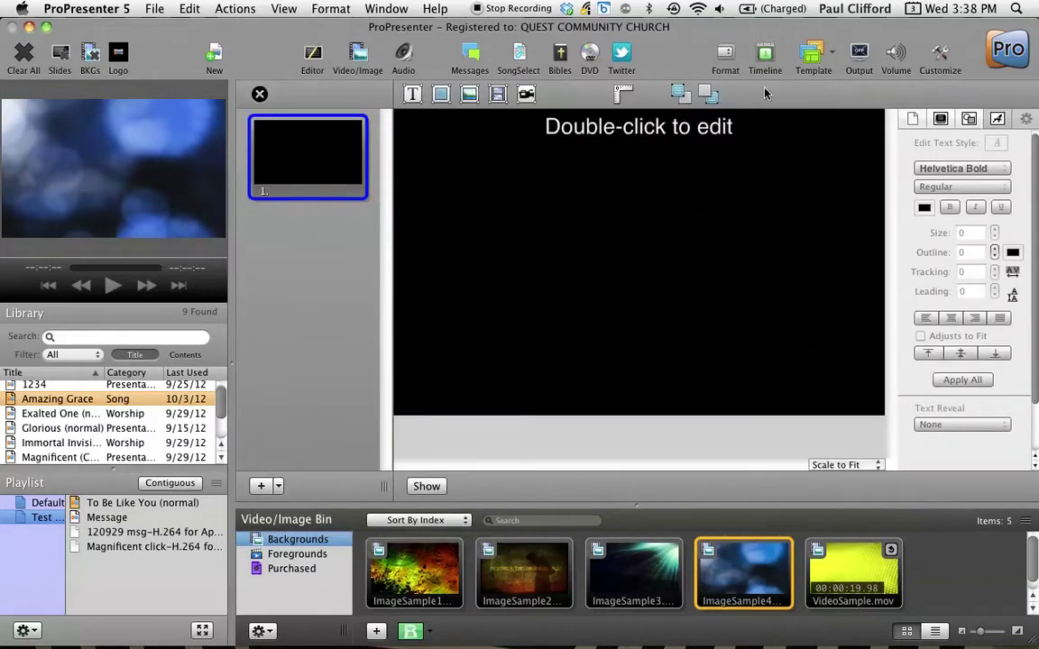
click(712, 129)
double_click(713, 129)
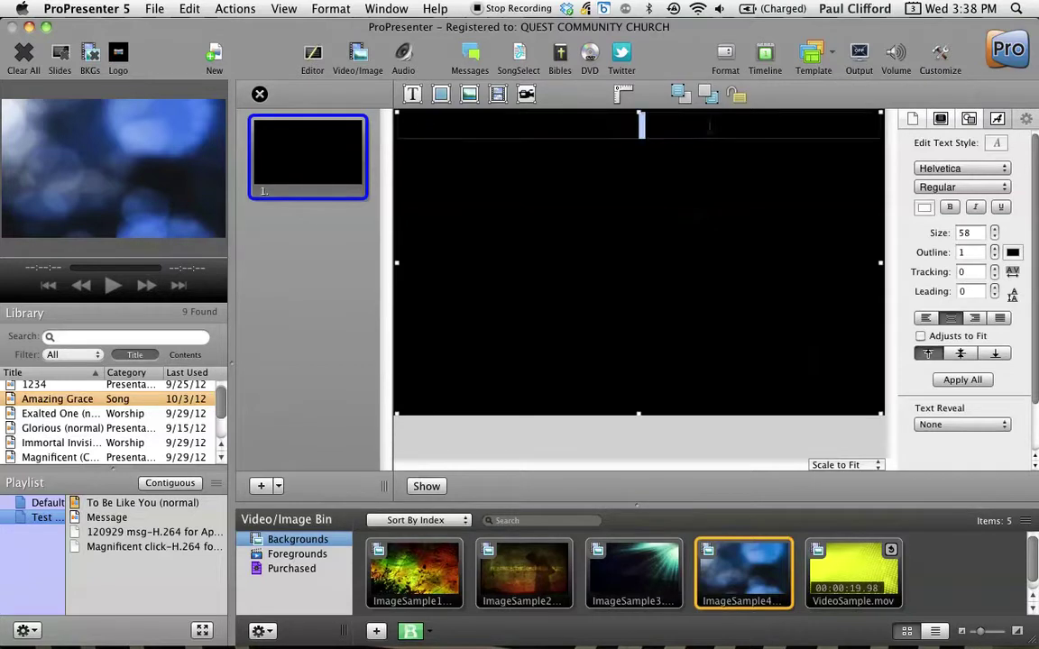
text(Ama)
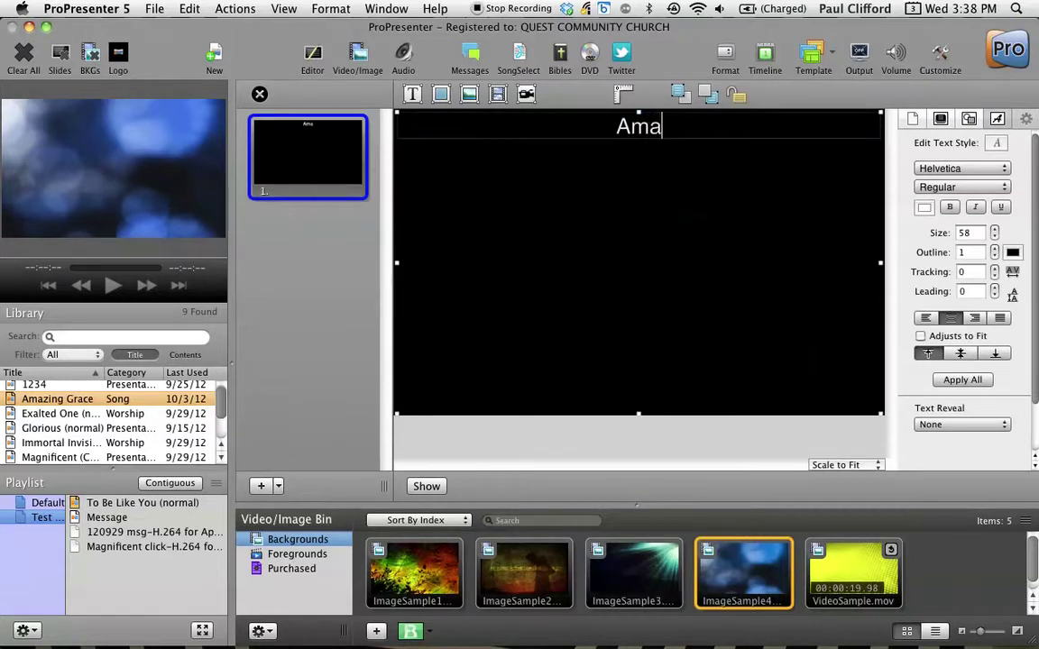
text(zing )
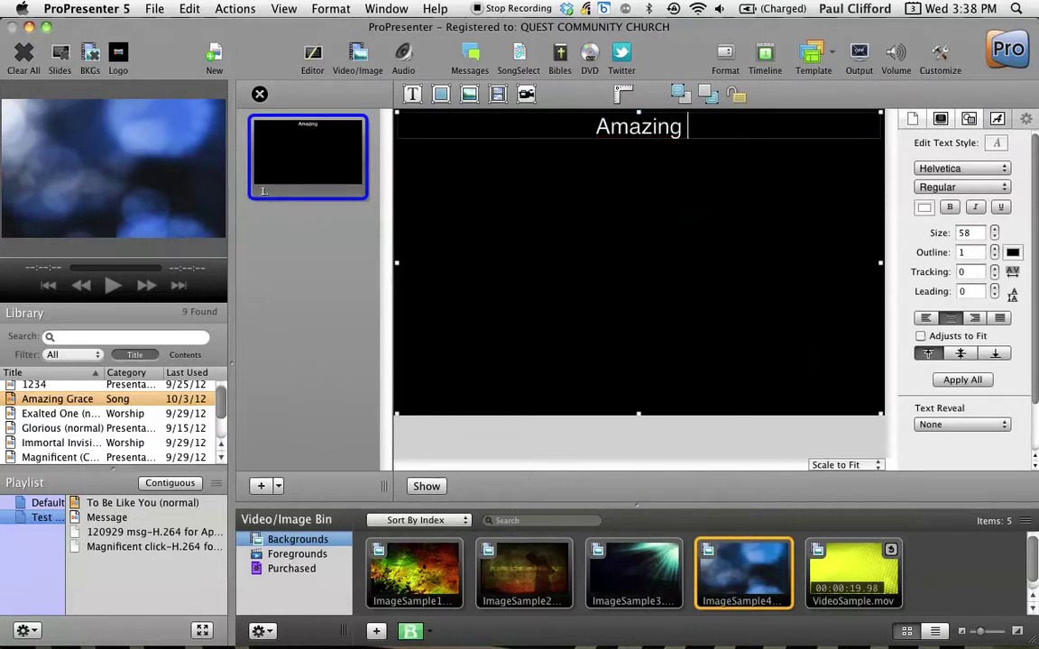
text(Grace)
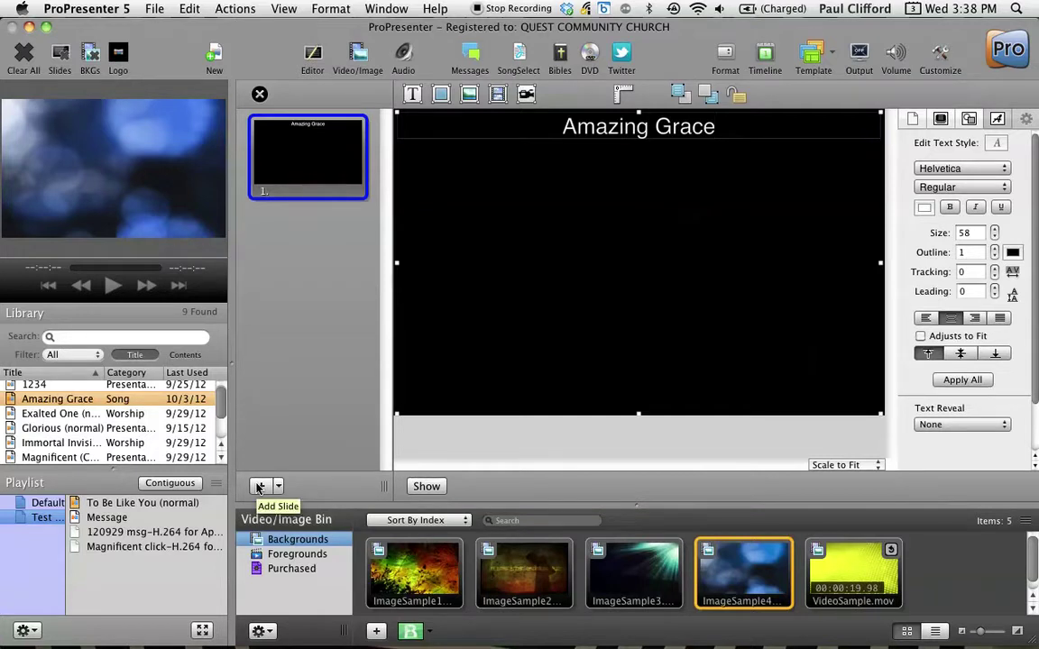
Extend the first slide's opening line to read "Amazing Grace, how sweet the sound"
text(, how )
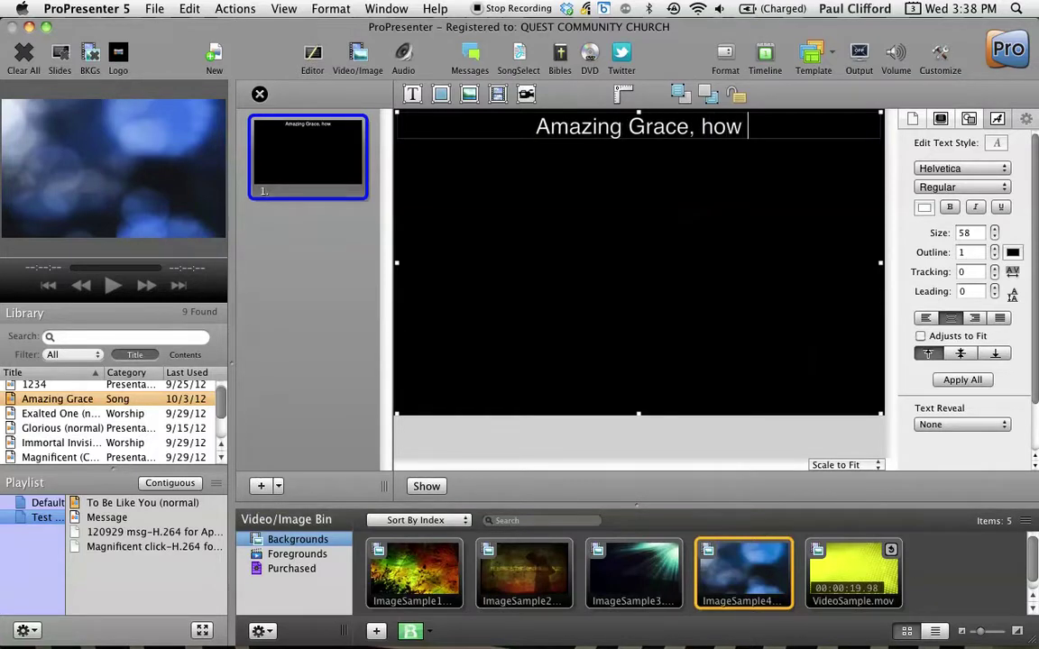
text(swee the)
key(BackSpace)
key(BackSpace)
key(BackSpace)
key(BackSpace)
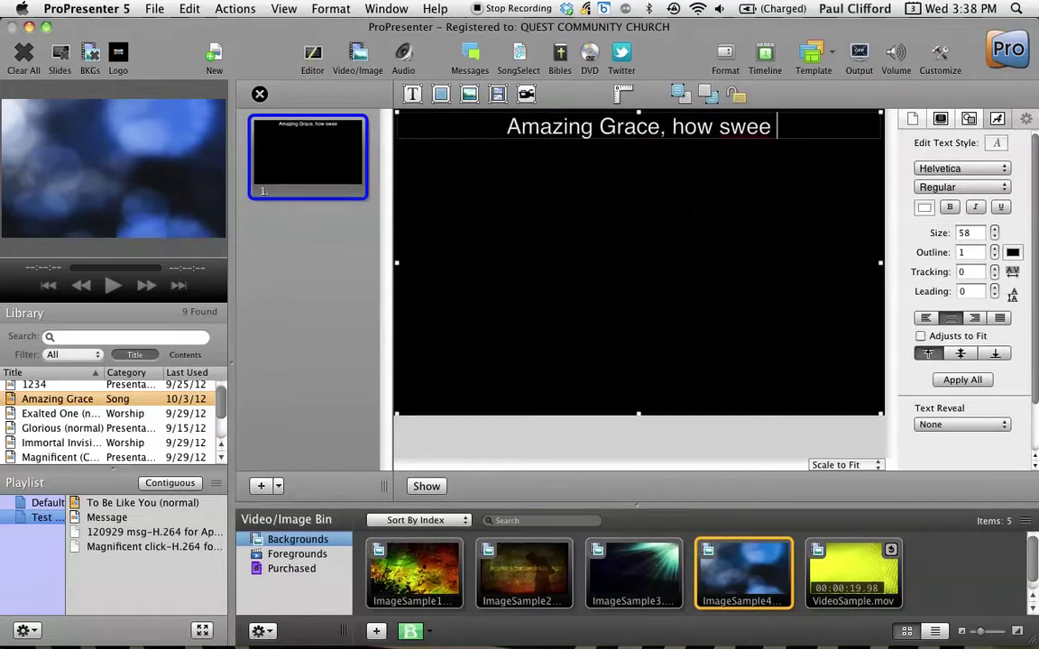
text(t)
key(BackSpace)
key(BackSpace)
text(t the soun)
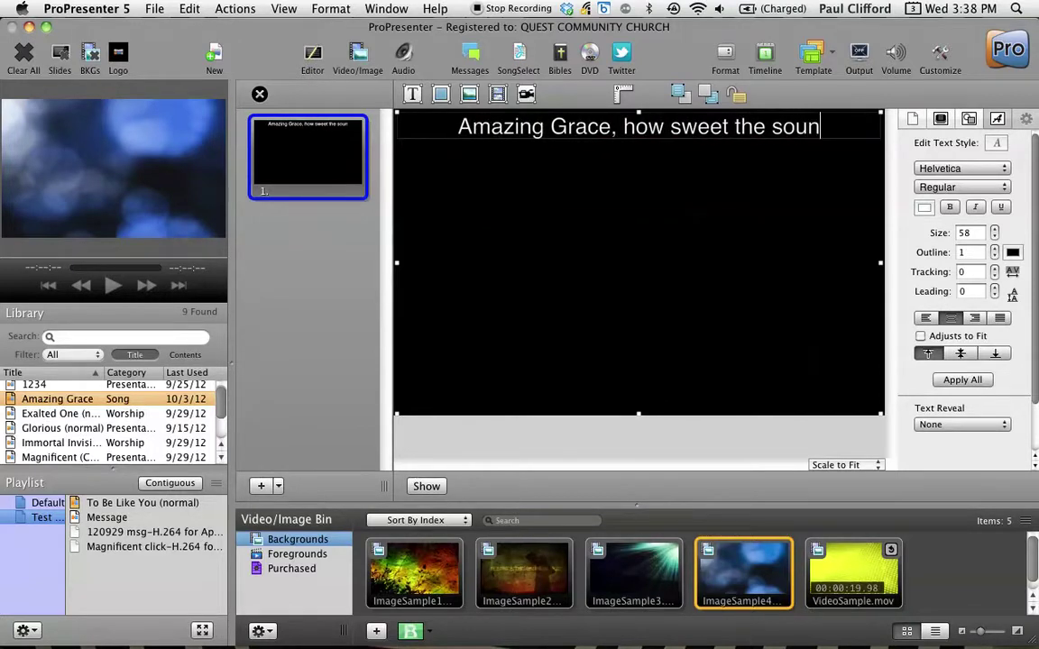
key(BackSpace)
text(nd )
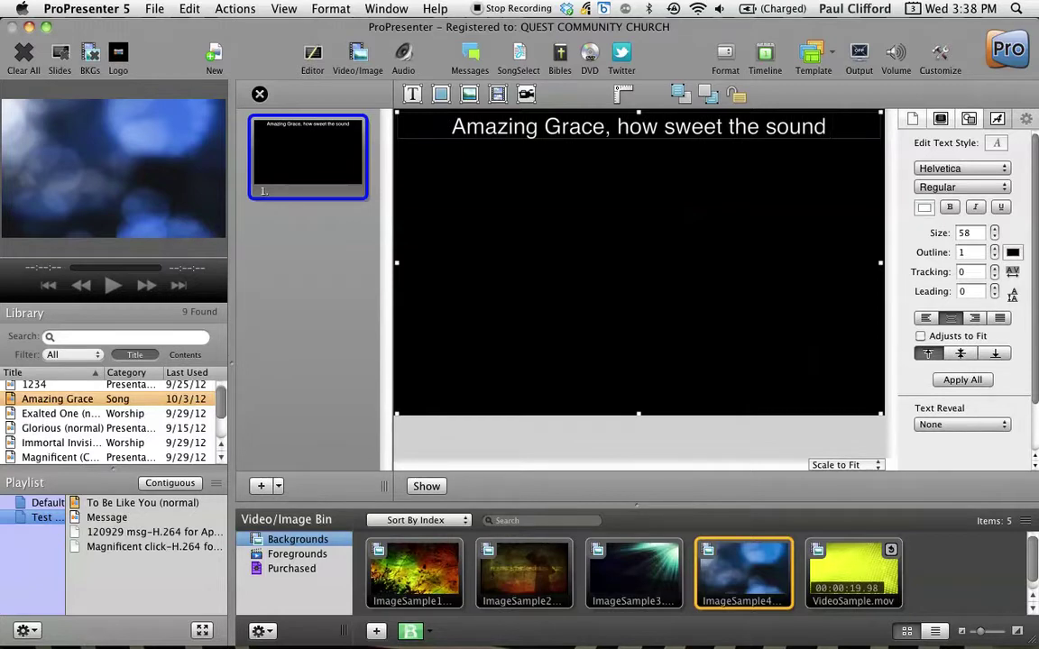
text(t)
key(BackSpace)
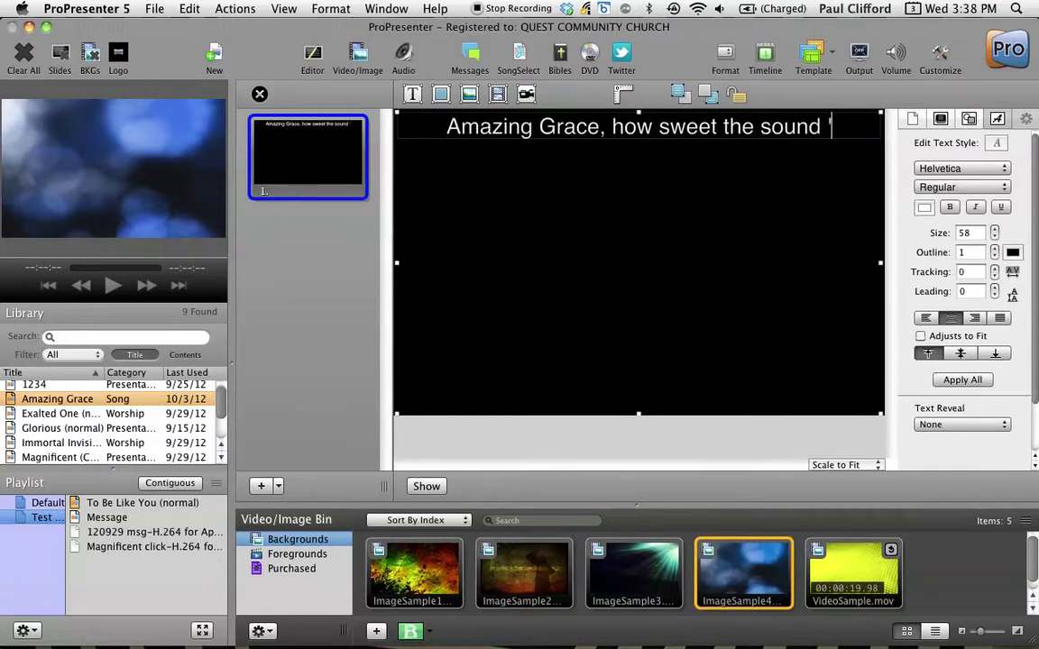
Add the second line "that saved a wretch like me" to the first slide, without a final period
key(Return)
text(that savee)
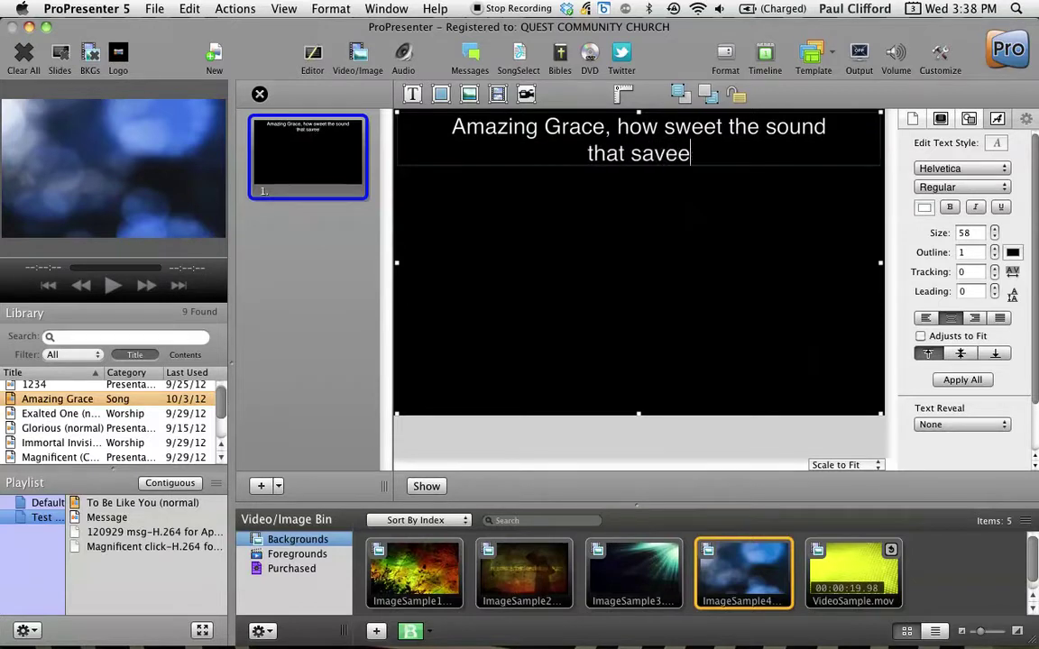
key(BackSpace)
text(d a wr)
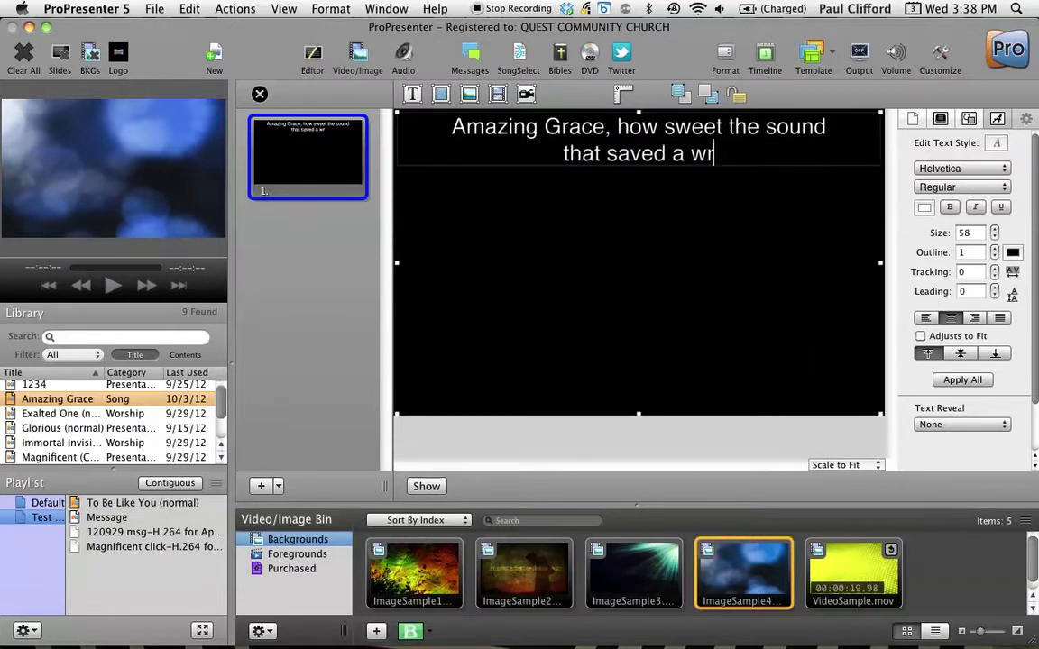
text(etch like m)
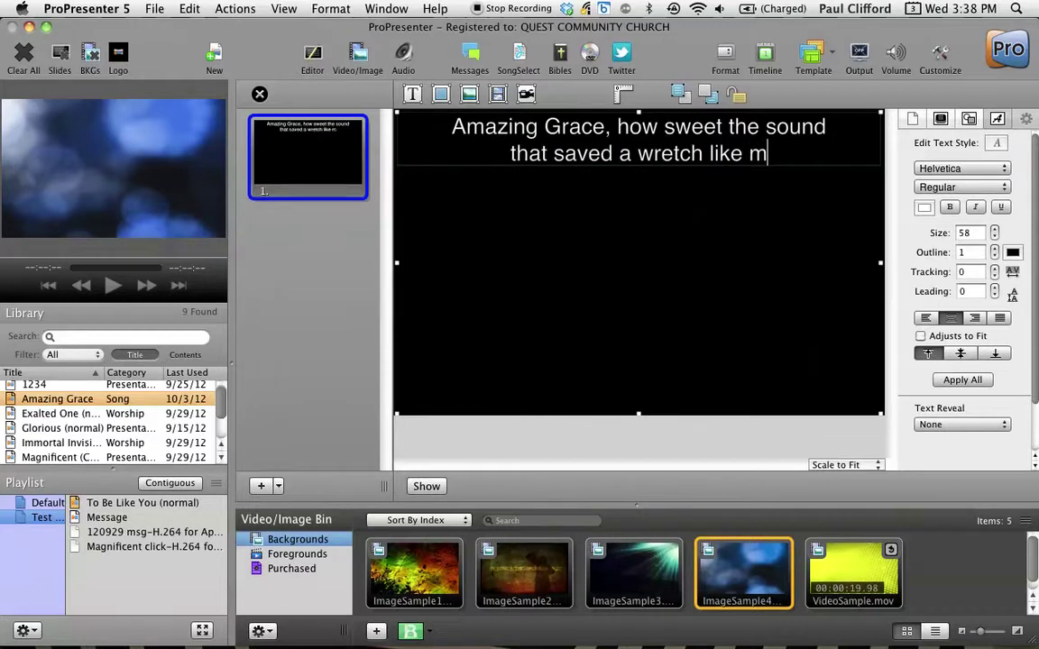
text(e.)
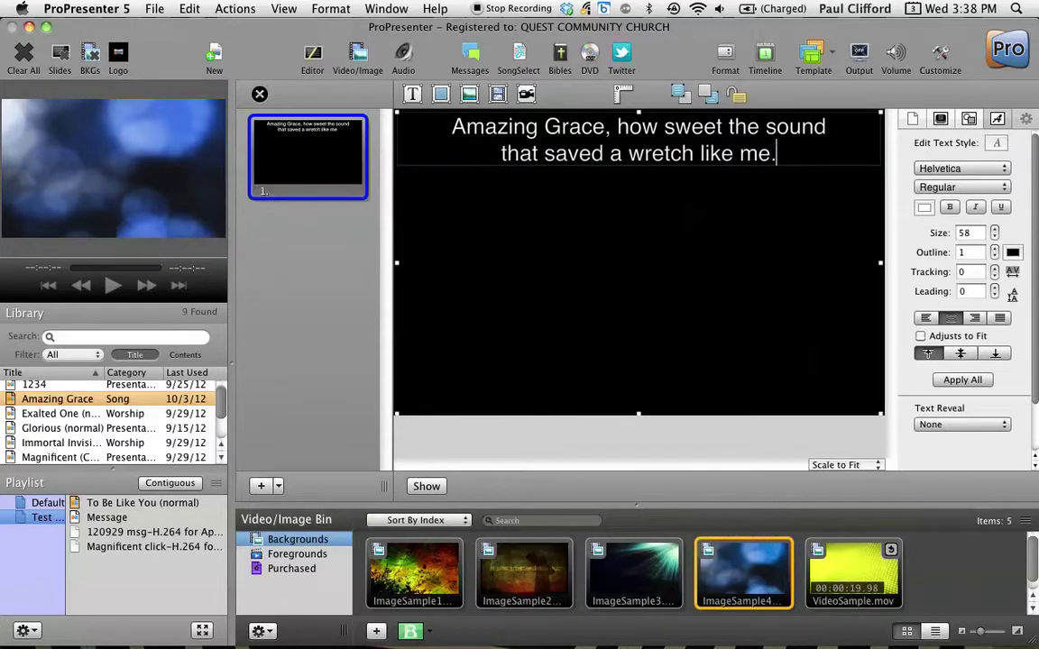
key(BackSpace)
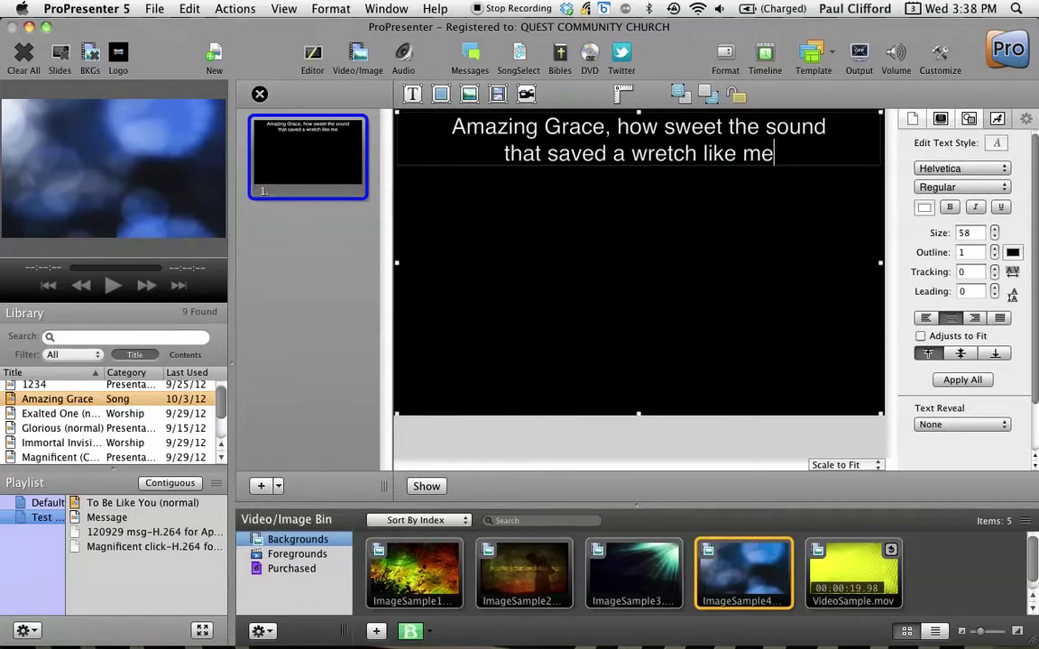
Add a second slide and enter "I once was lost, but now I'm found" as its first line
click(262, 486)
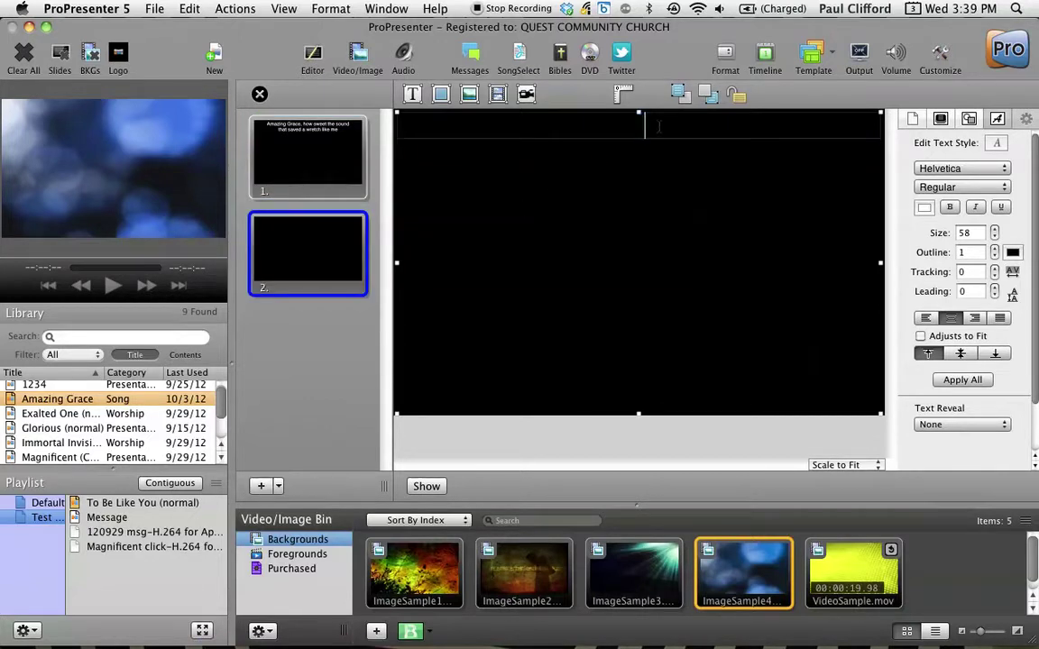
text(I once was lo)
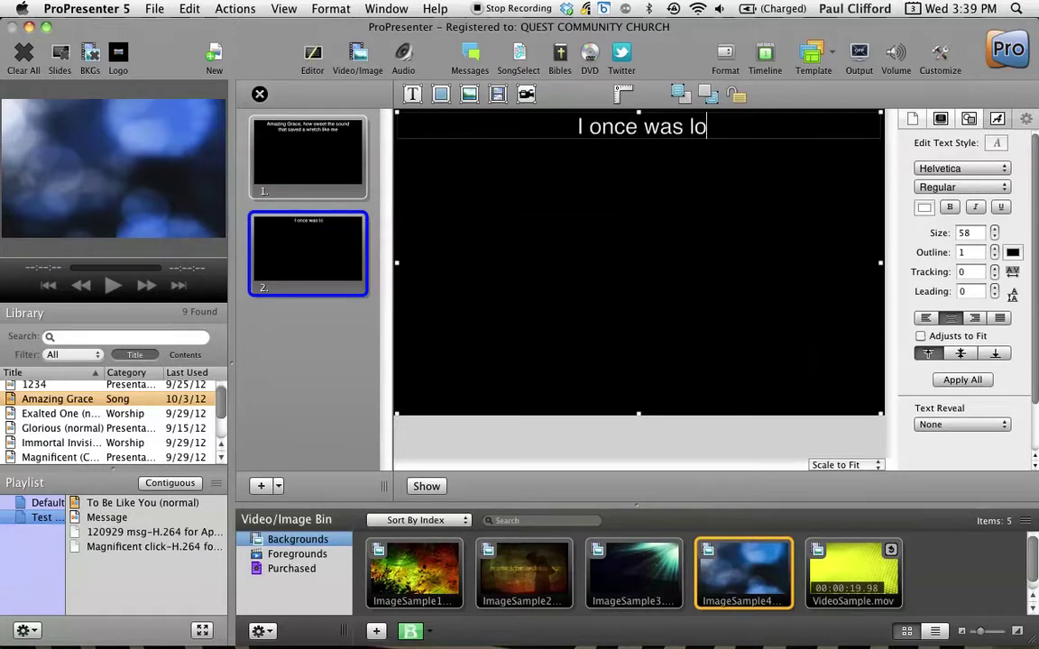
text(st, )
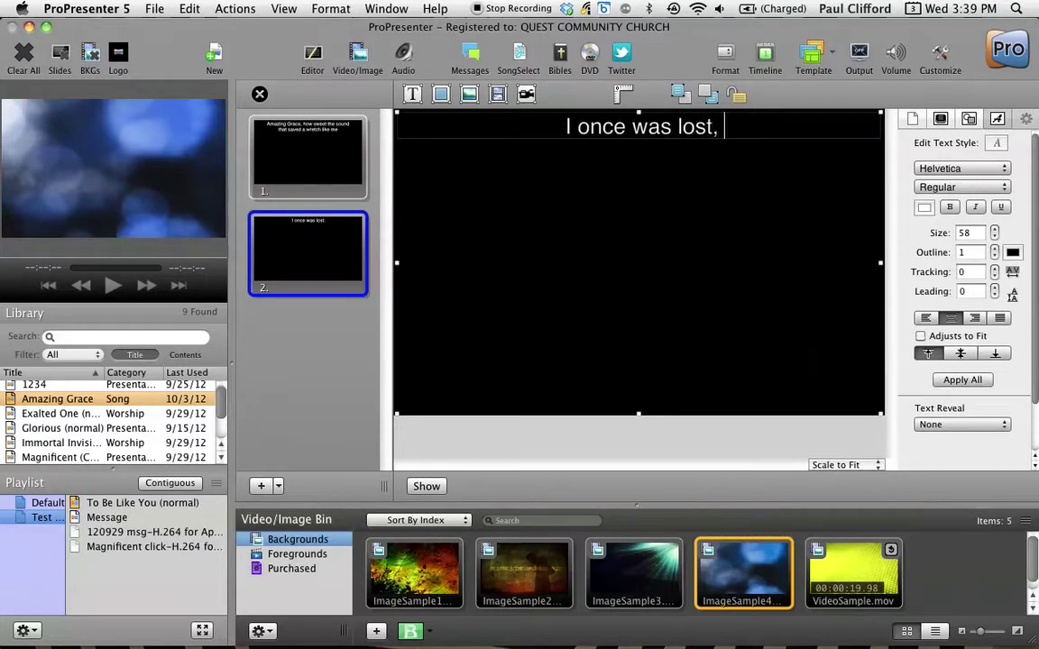
text(but now I'm found)
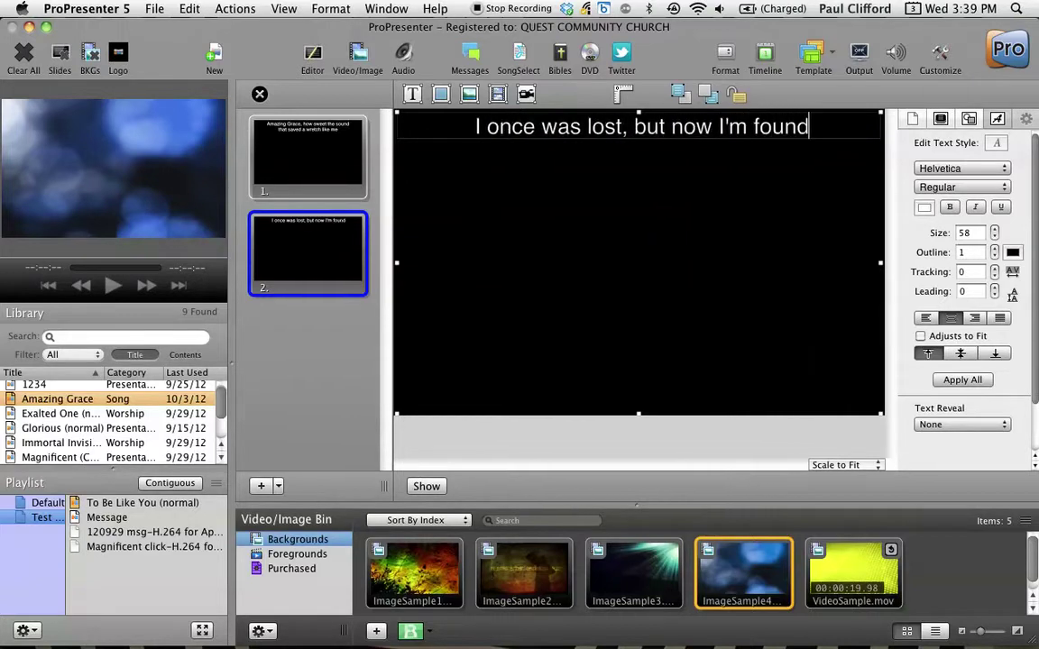
Add the second line "Was blind, but now I see" to the second slide
key(Return)
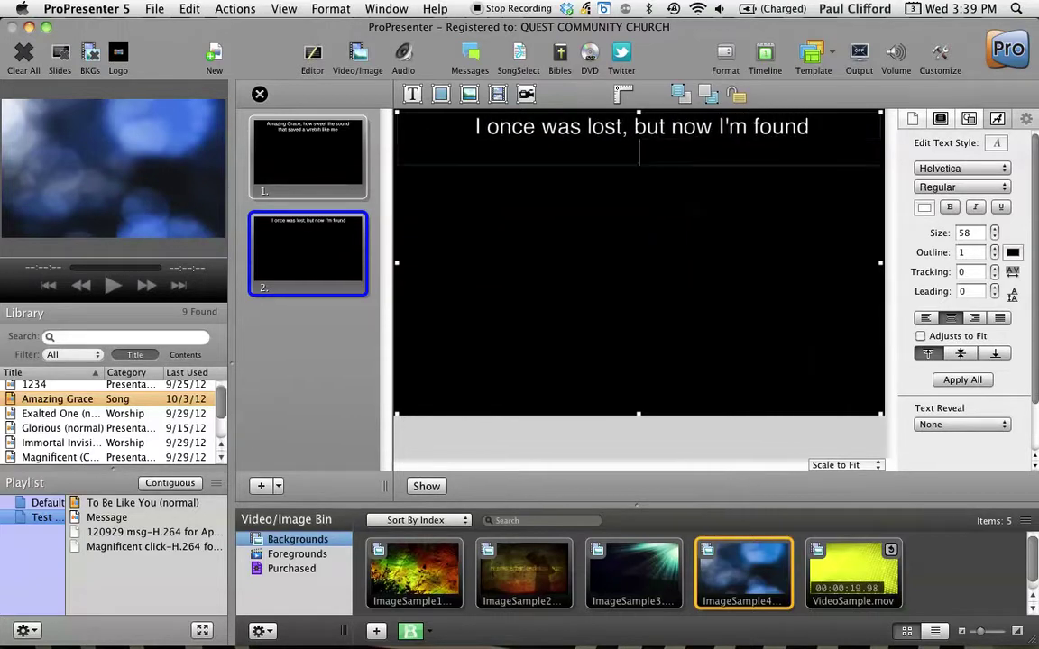
text(Was bli)
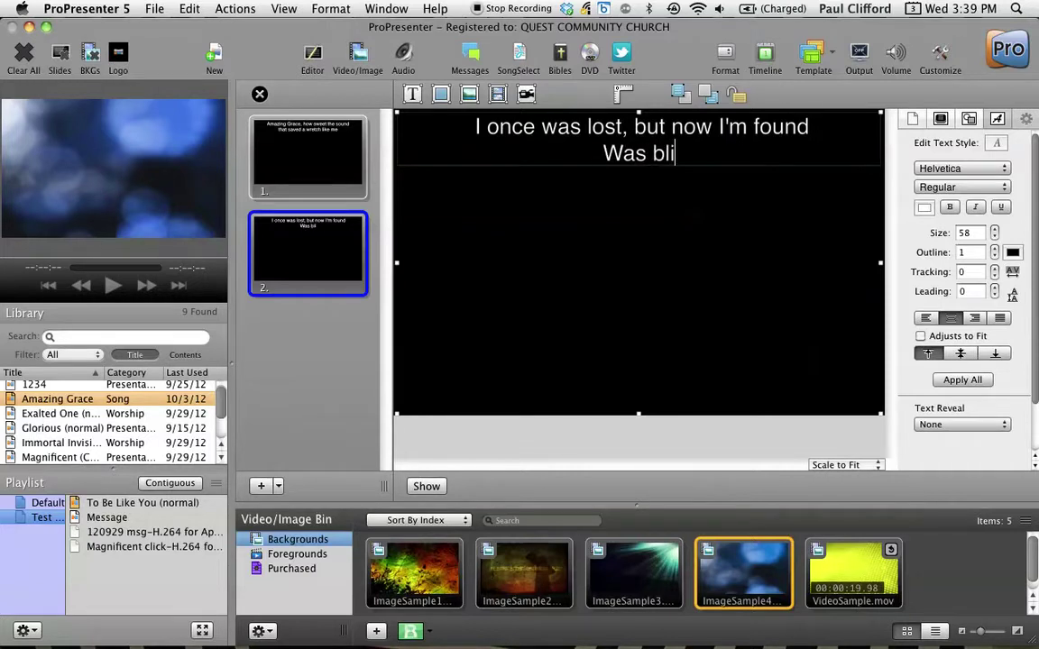
text(nd, b)
key(BackSpace)
key(BackSpace)
text(, )
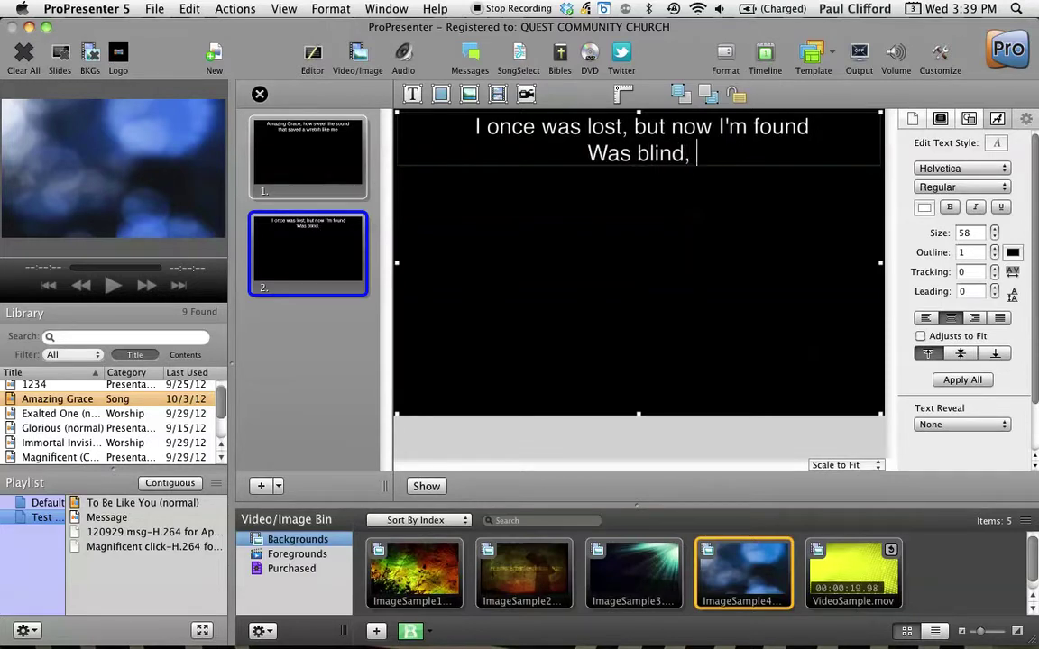
text(but now I see)
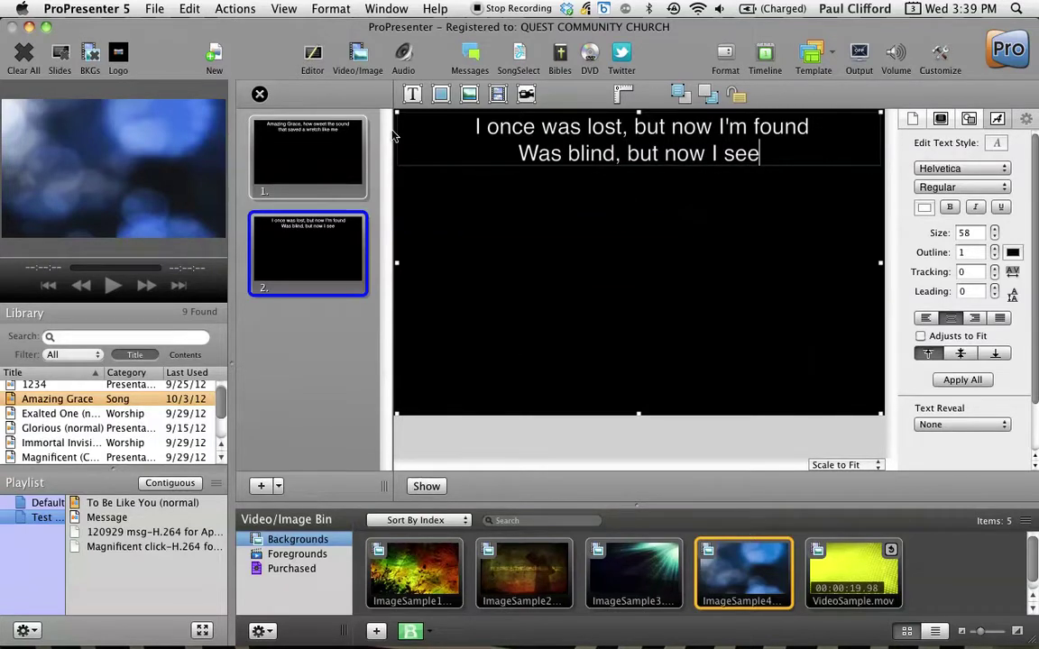
Set the first slide's lyrics to the Bold style of Helvetica
click(340, 184)
click(342, 236)
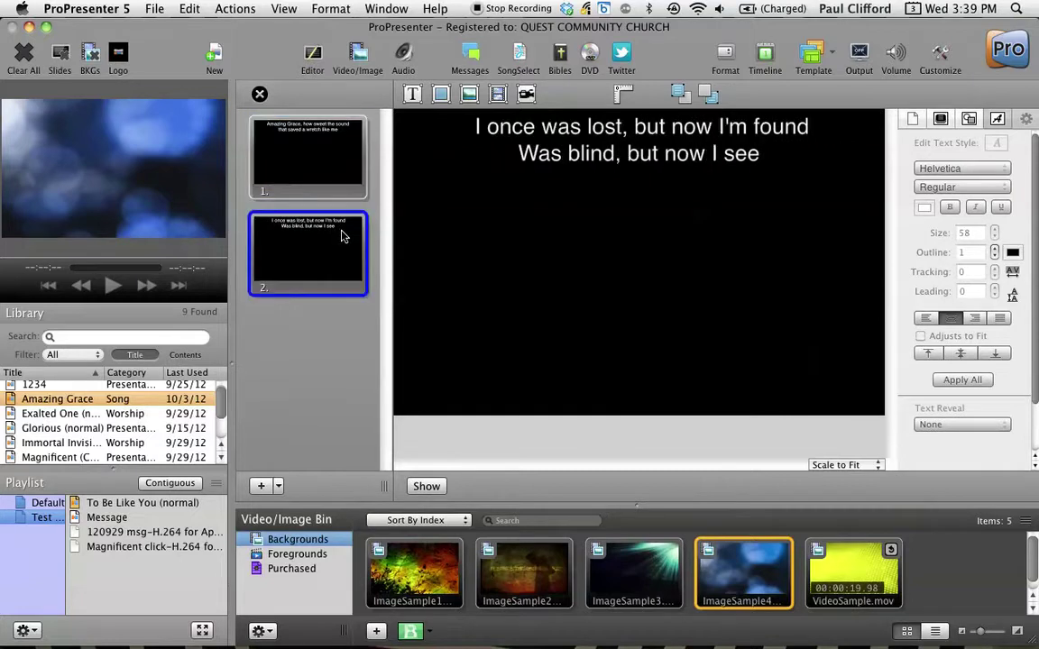
click(352, 159)
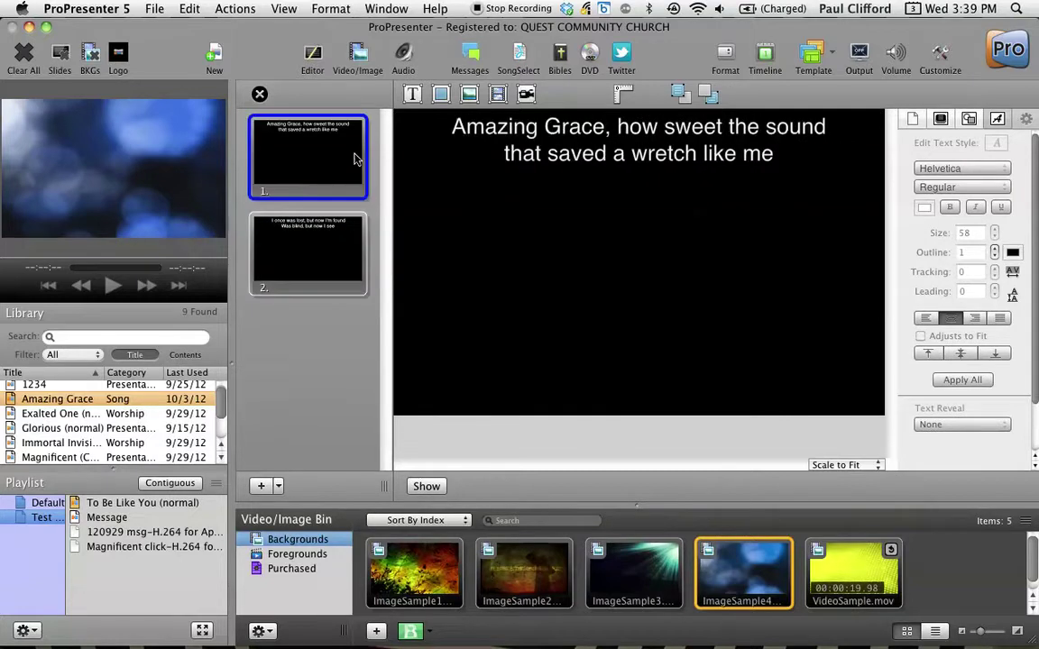
click(722, 154)
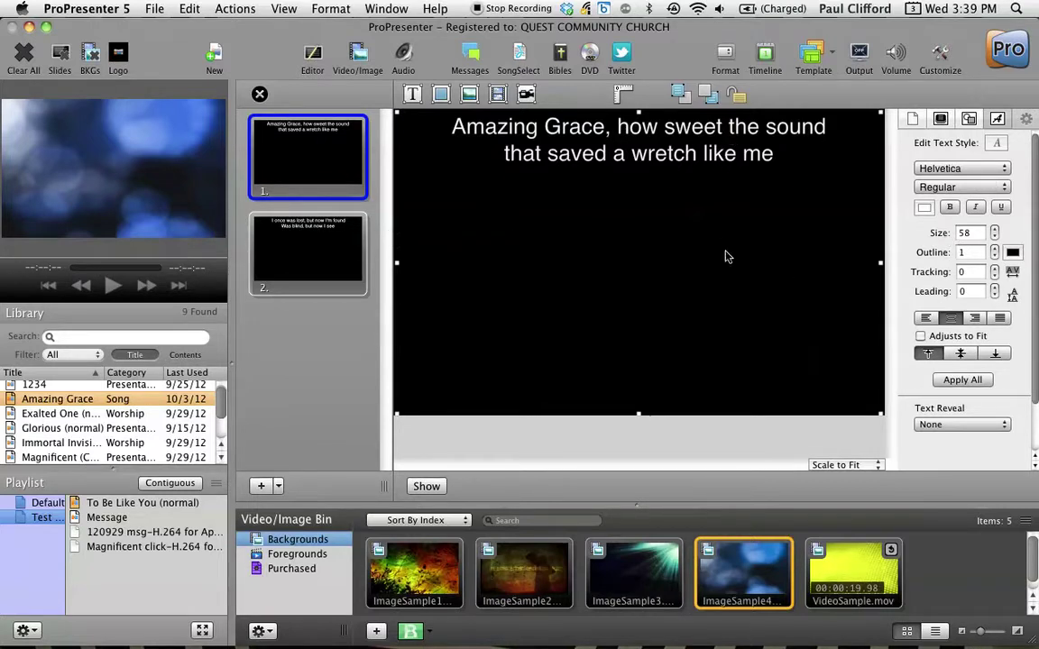
click(1007, 189)
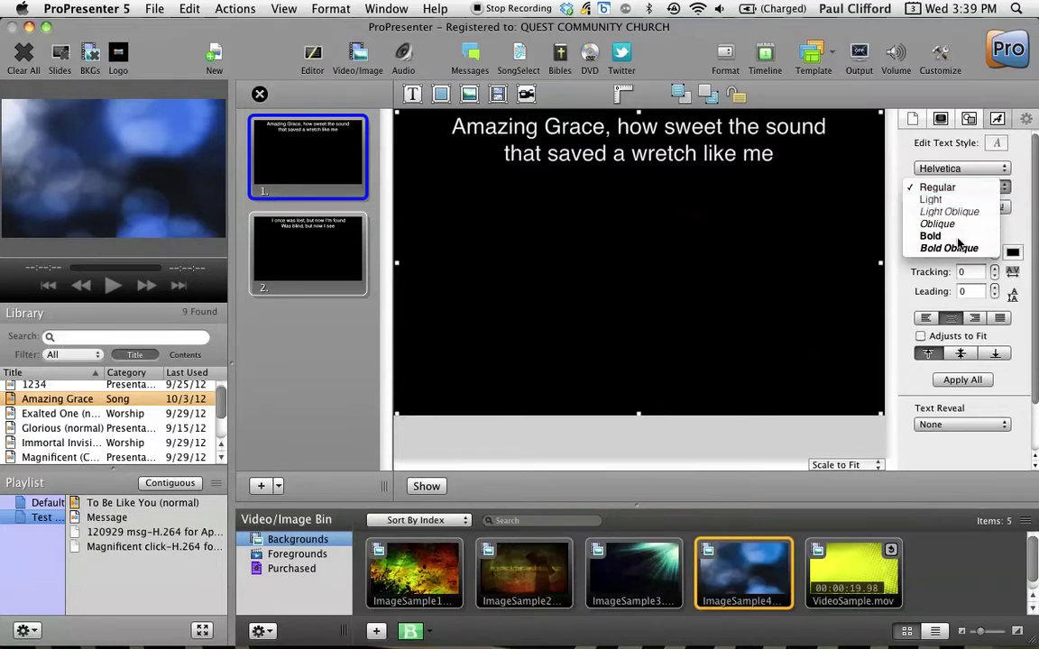
click(959, 239)
Set the second slide's lyrics to the Bold style of Helvetica
click(333, 253)
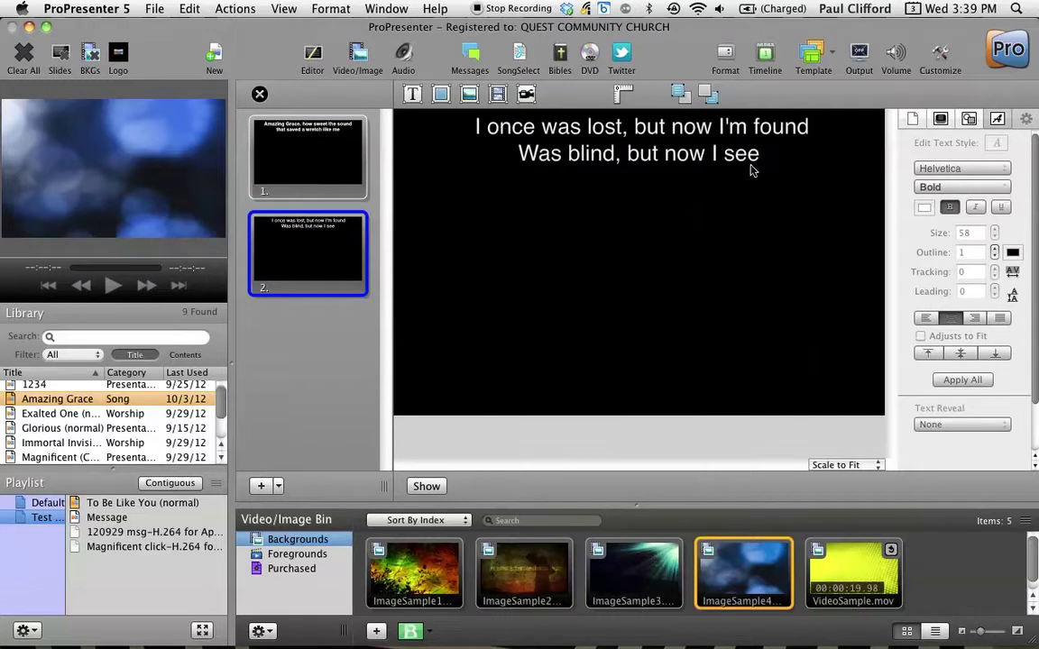
click(746, 164)
click(938, 187)
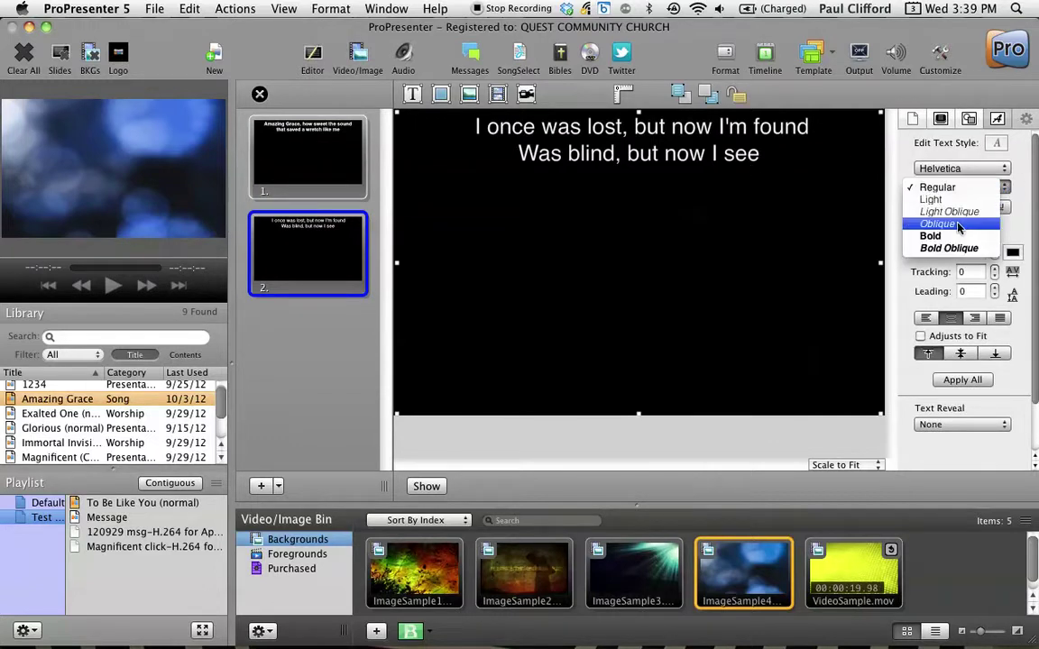
click(930, 235)
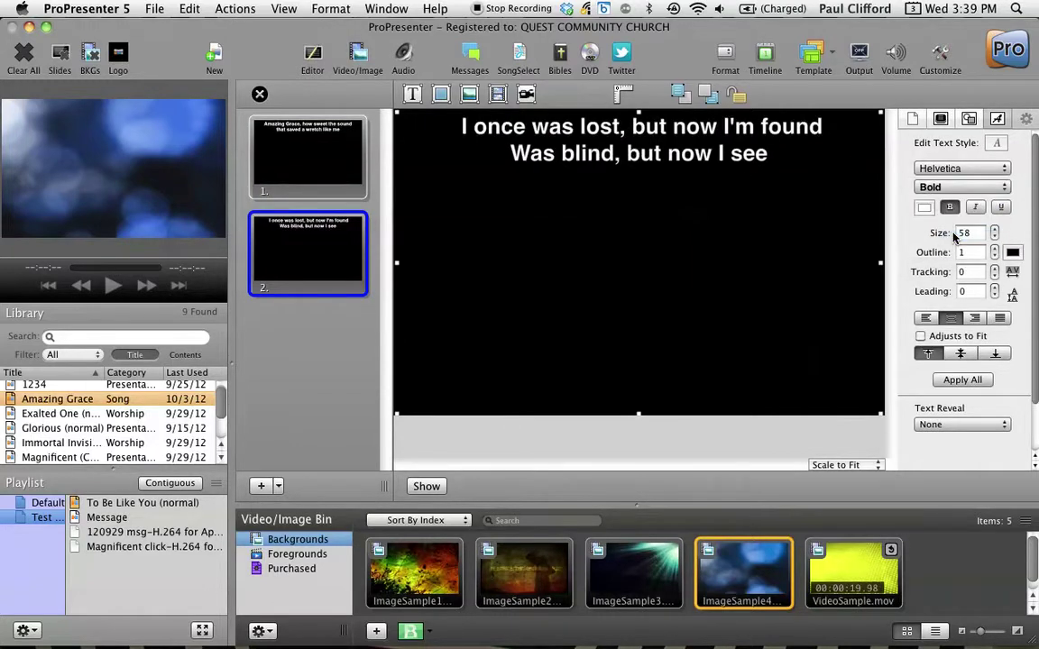
Left-align the second slide's lyrics, position them at the vertical middle, and apply the formatting to all slides
click(927, 319)
click(962, 381)
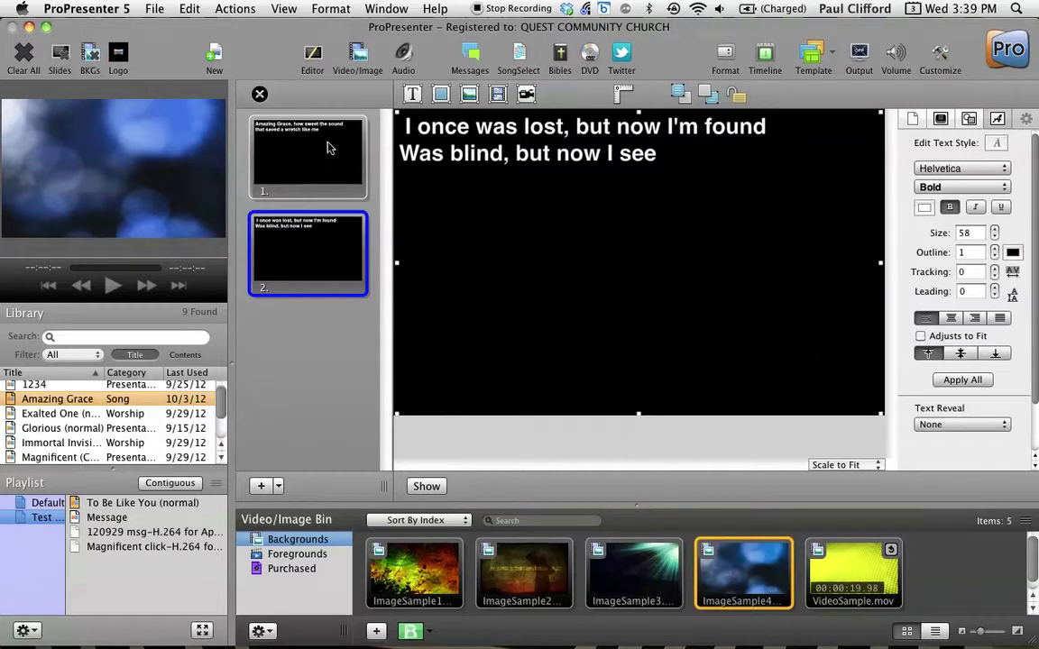
click(963, 353)
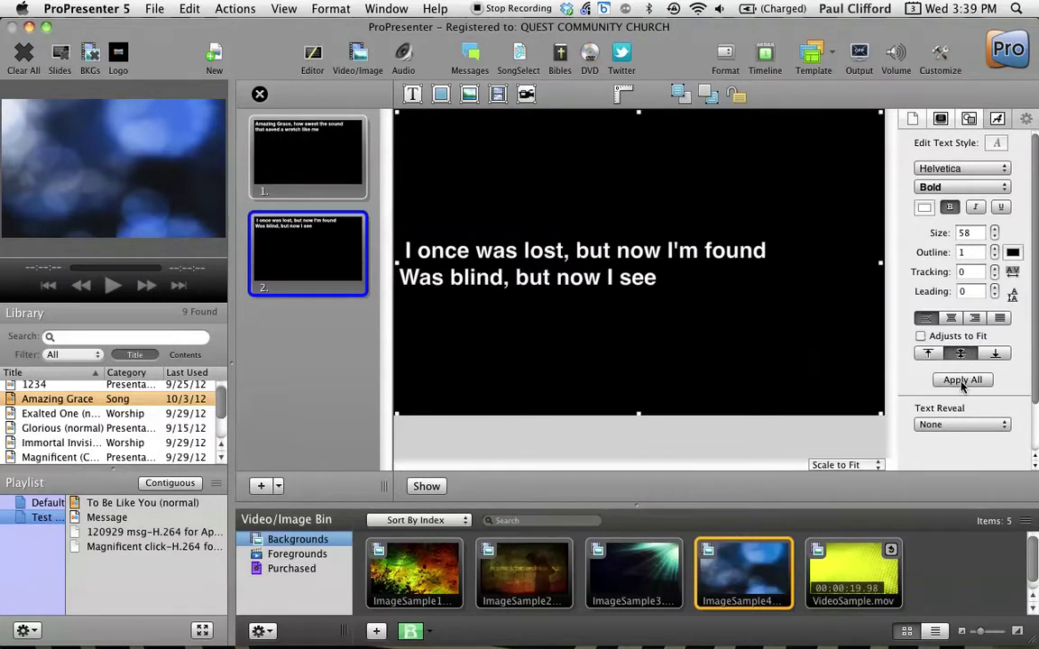
click(963, 380)
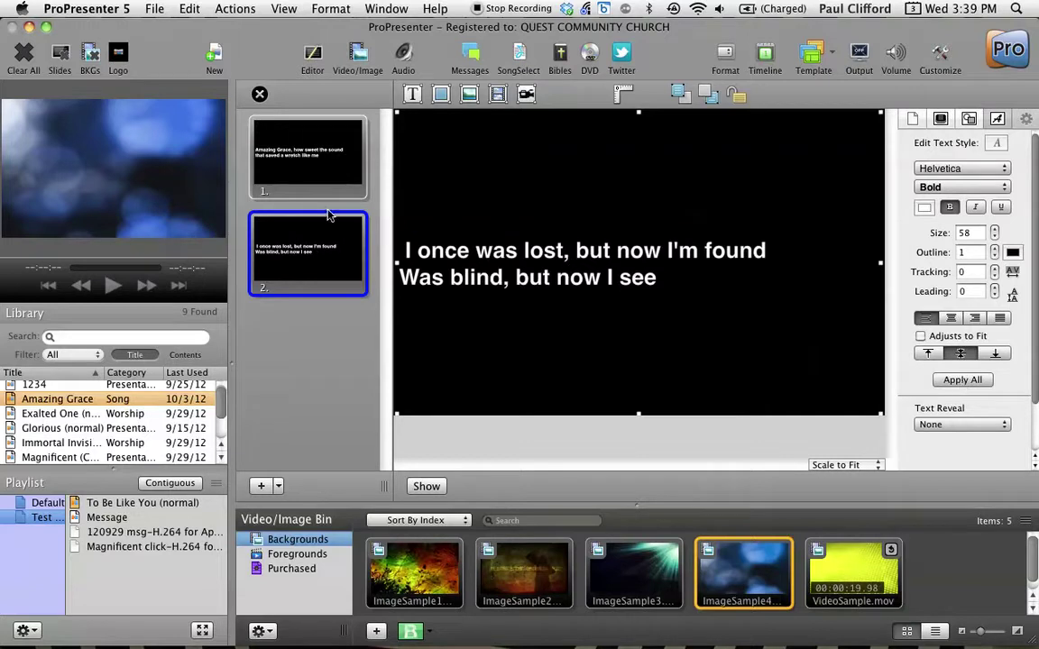
Centre the second slide's lyrics horizontally, align them to the top of the slide, and apply this to all slides
click(953, 318)
click(930, 353)
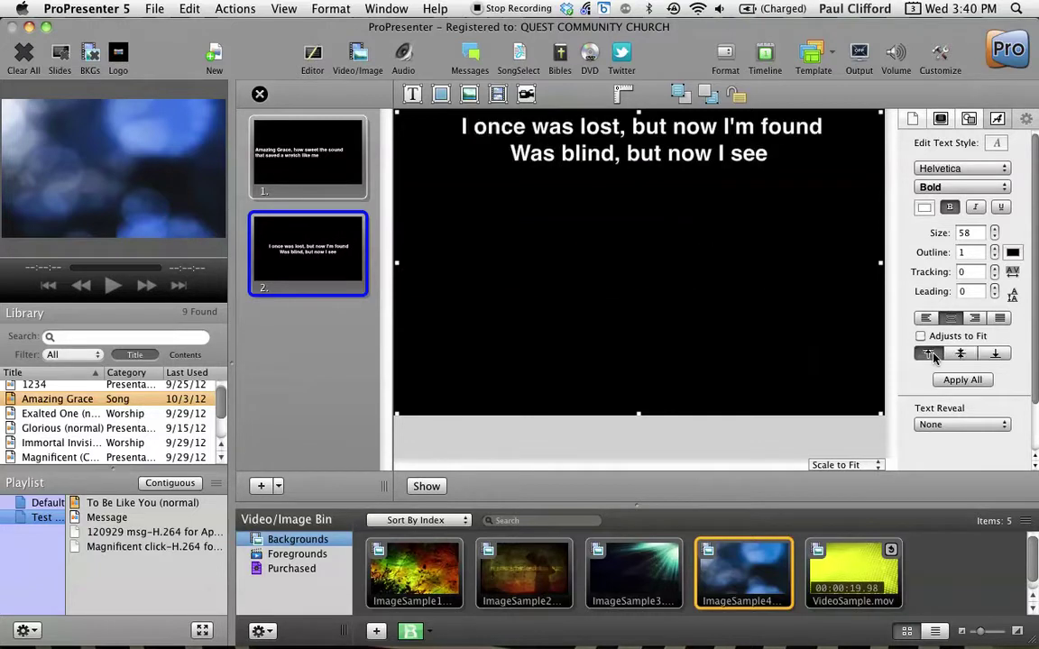
click(966, 380)
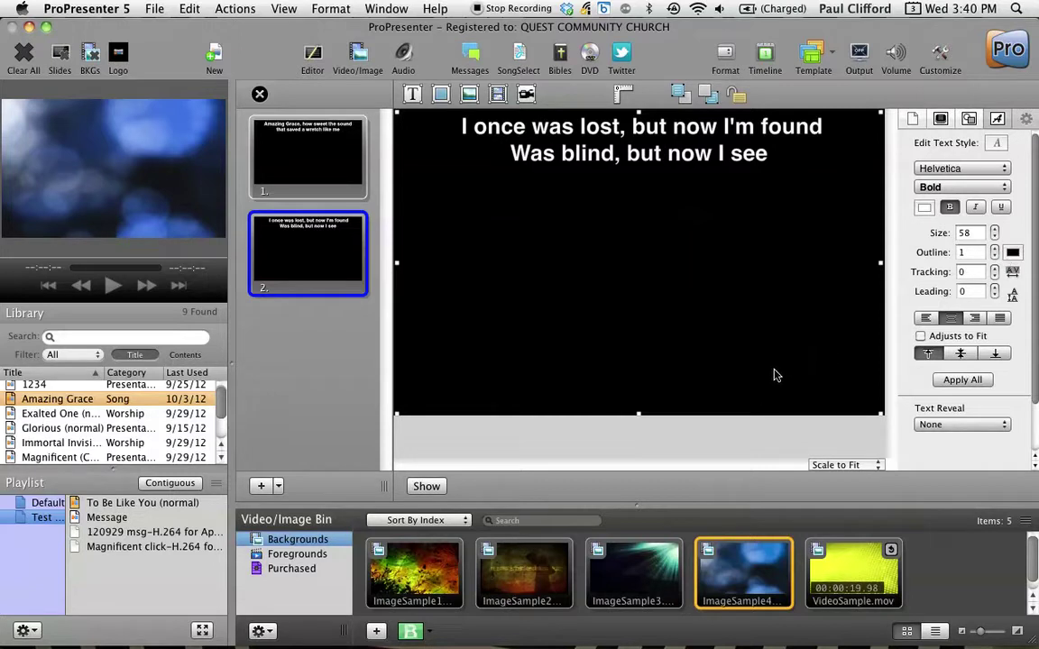
Play VideoSample.mov as the live background and show the second slide's lyrics over it from the editor
click(838, 565)
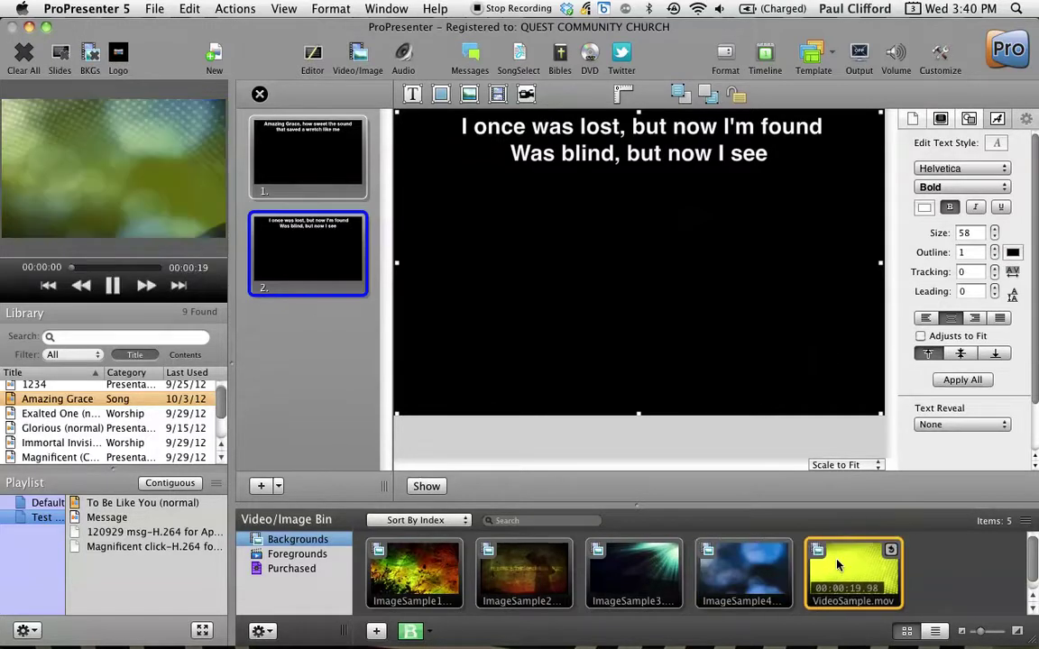
click(315, 268)
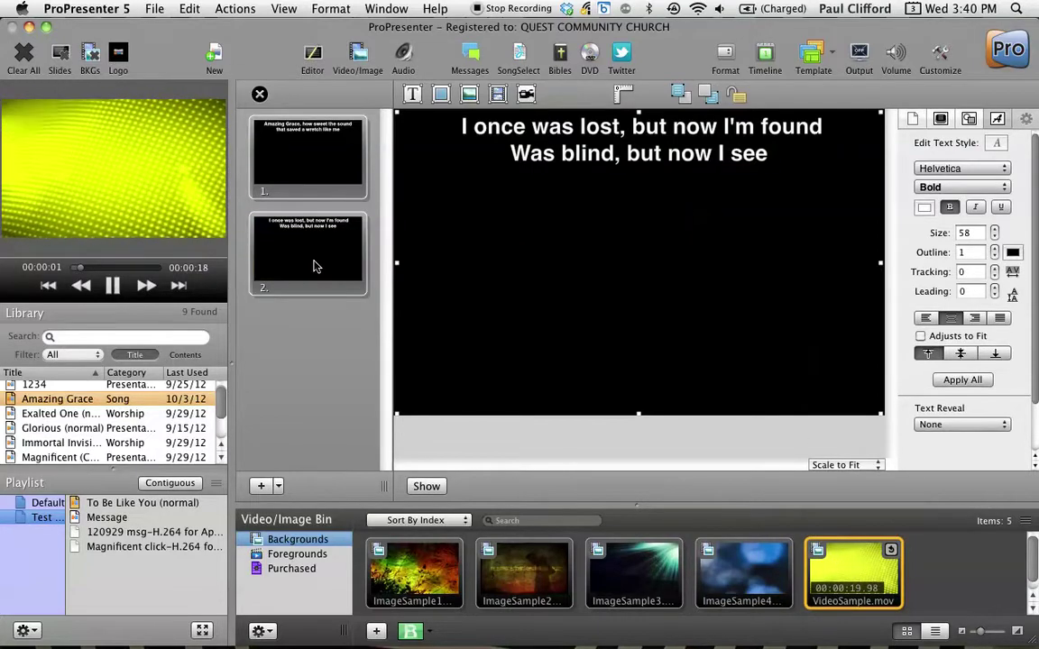
click(320, 257)
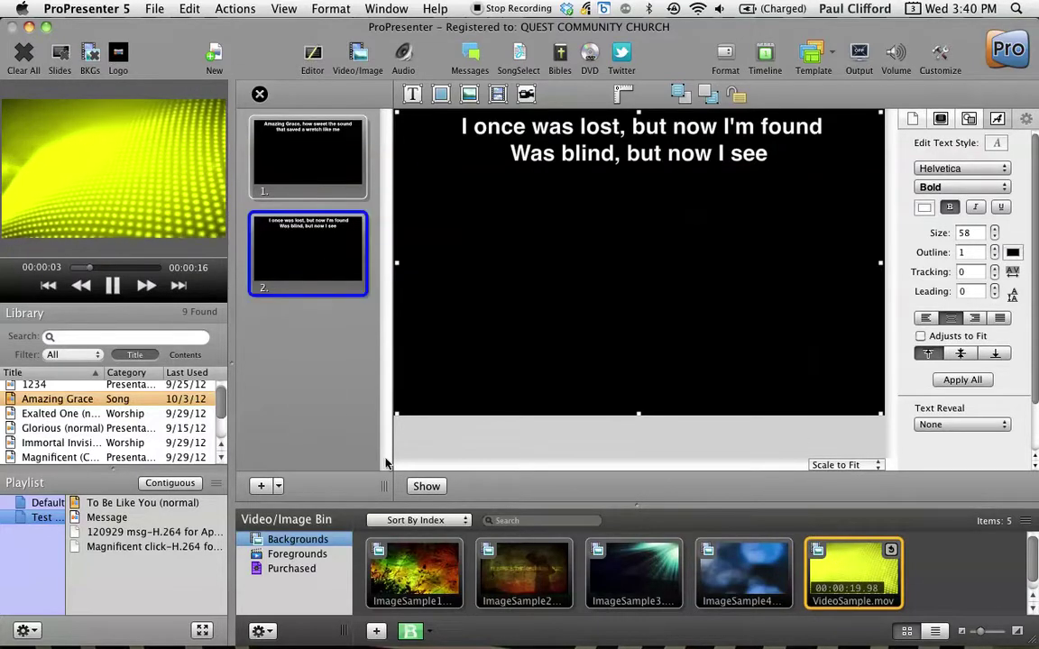
click(436, 490)
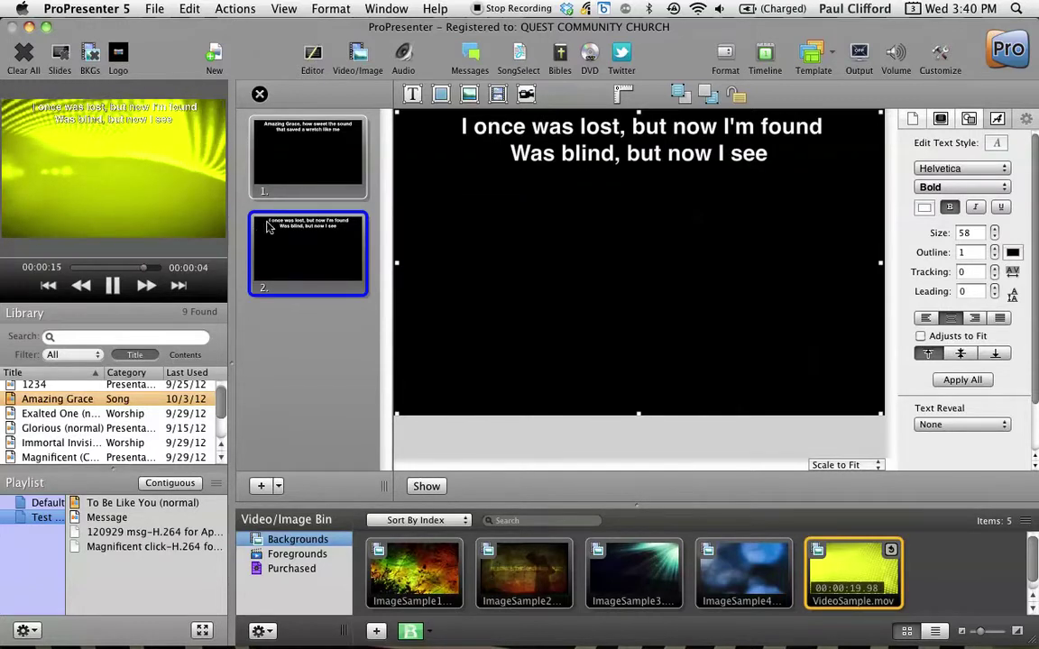
Close the slide editor and send the second slide to the live output from the slide overview
click(313, 176)
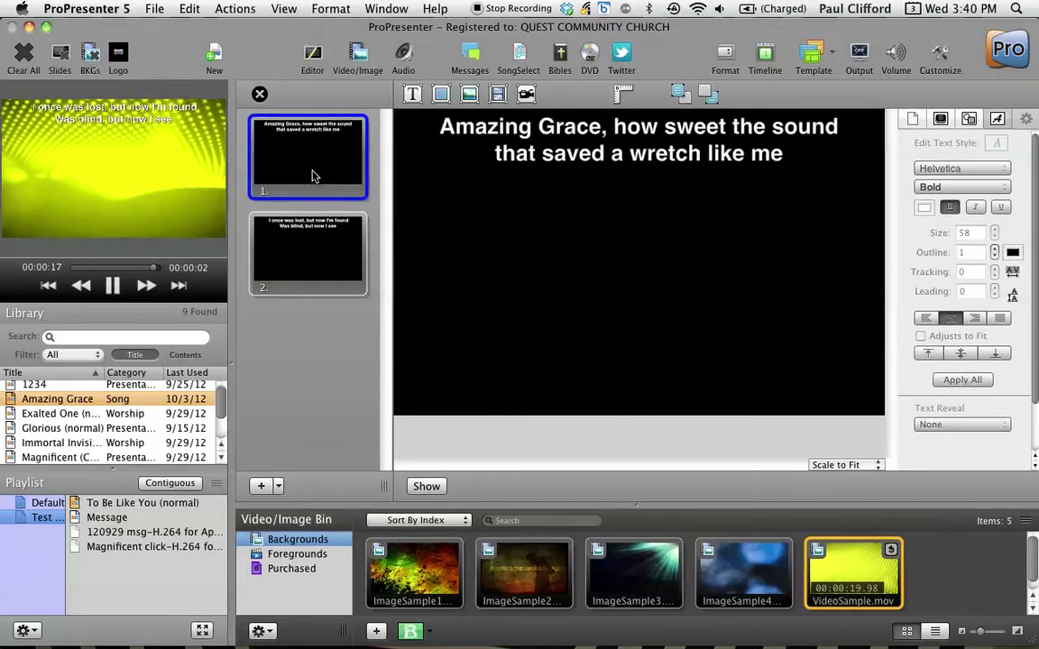
click(318, 240)
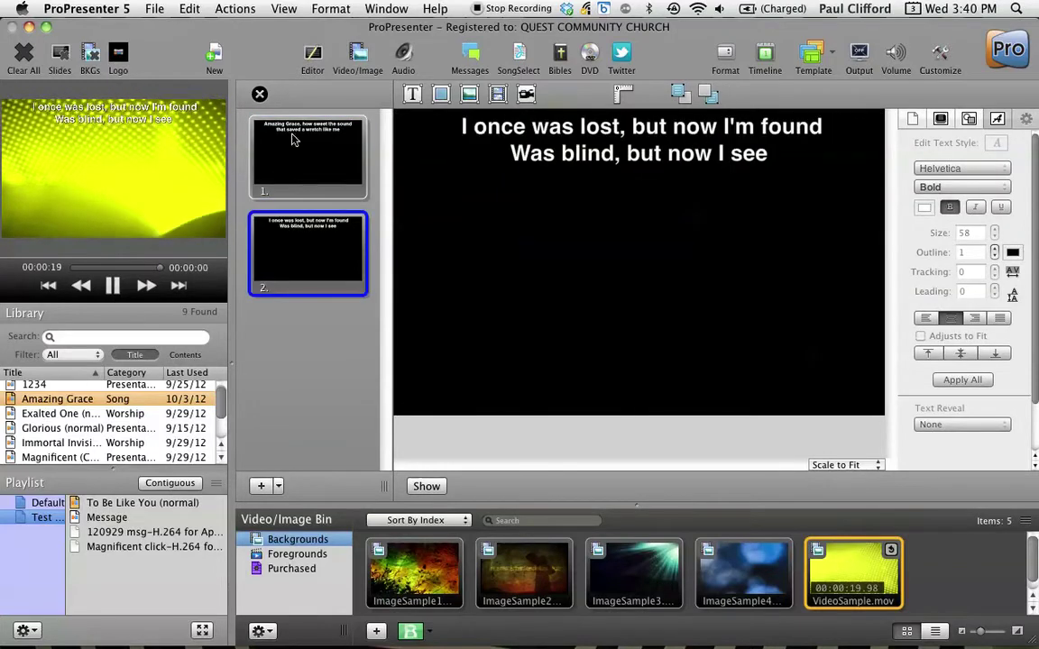
click(260, 95)
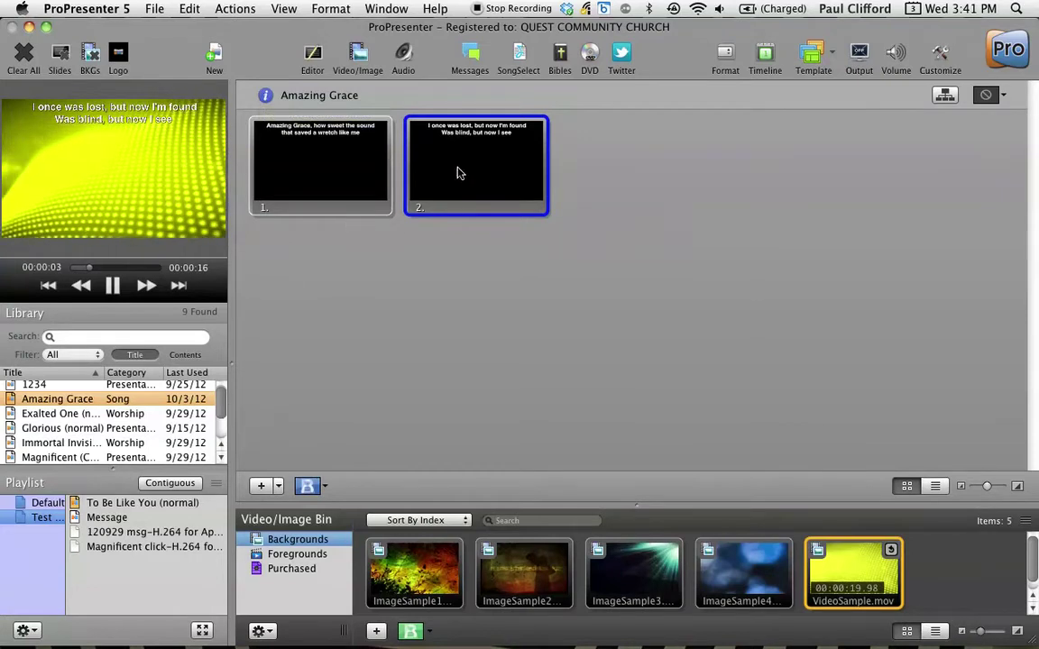
click(371, 181)
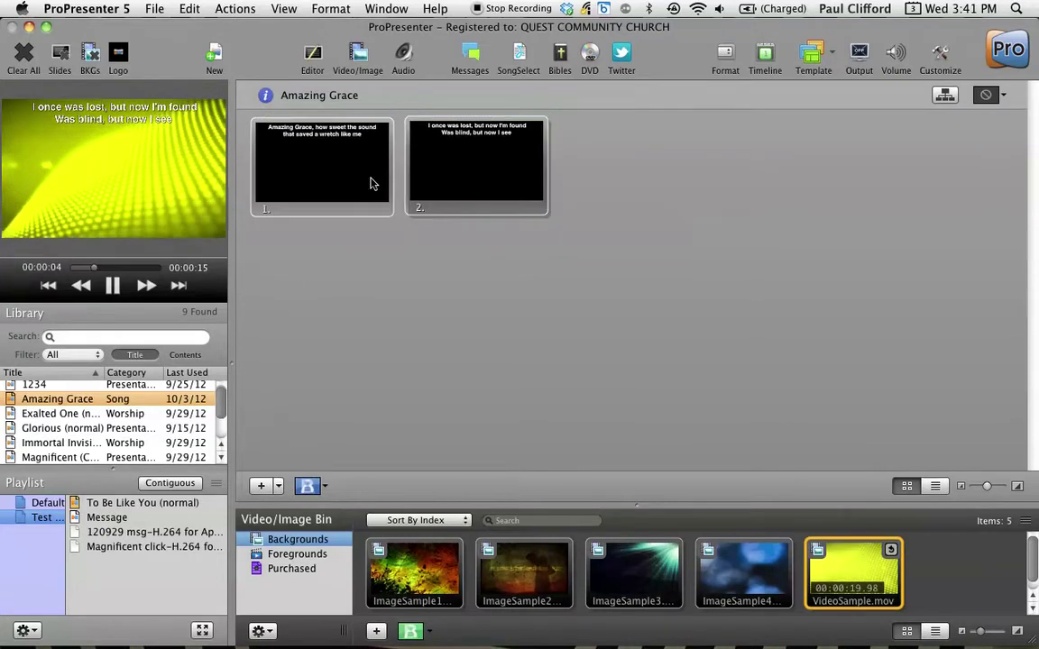
click(472, 194)
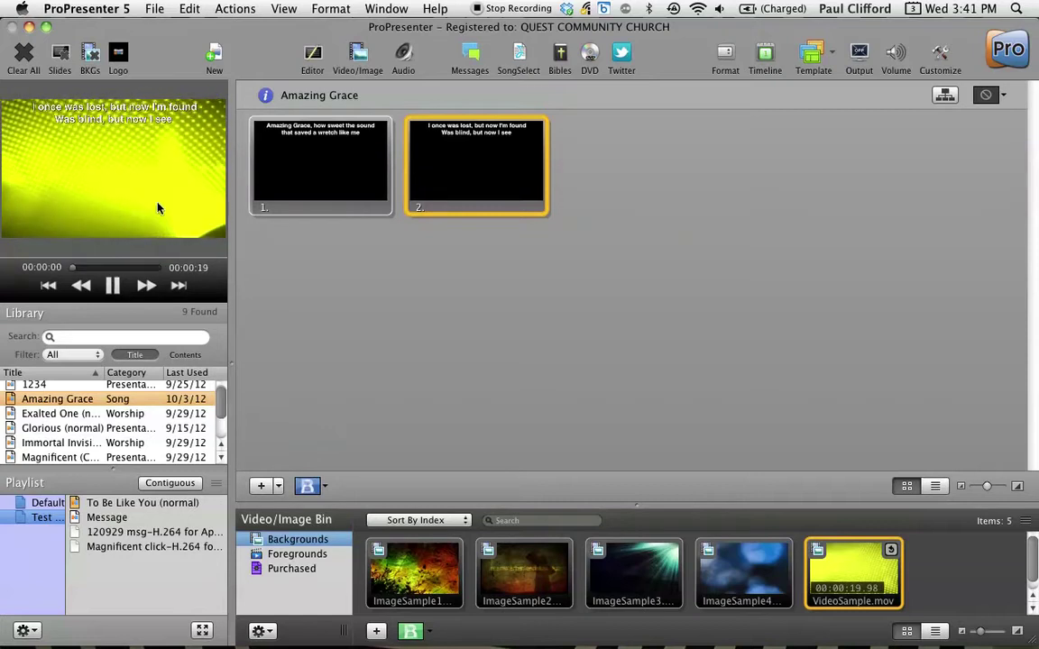
Start a file import and browse the Documents and Desktop folders for a file to bring in
click(154, 8)
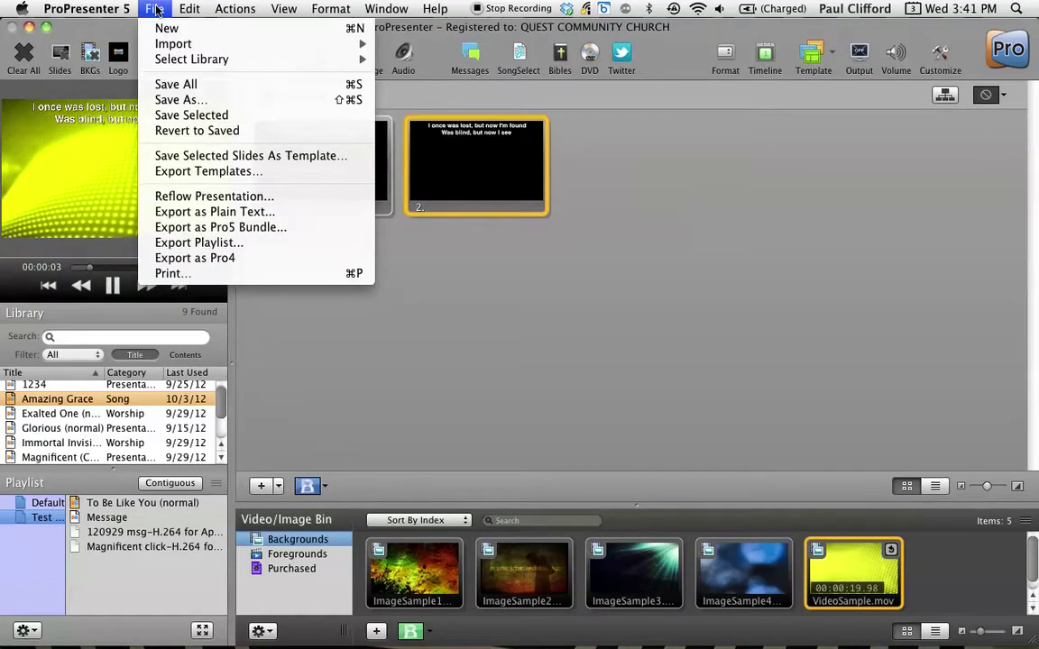
mouse_move(161, 43)
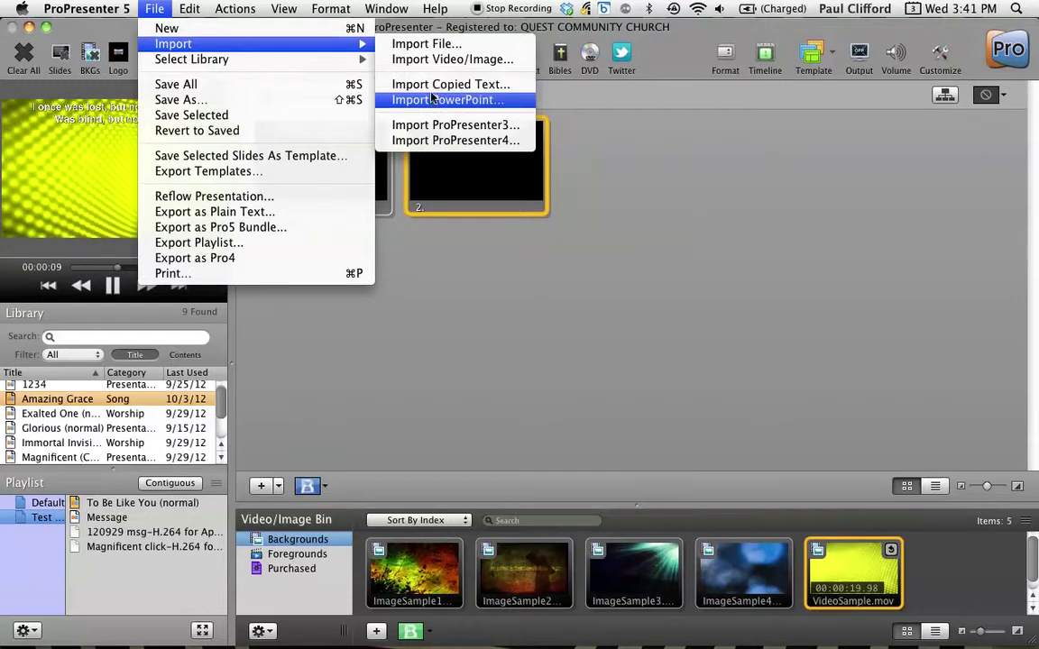
click(427, 44)
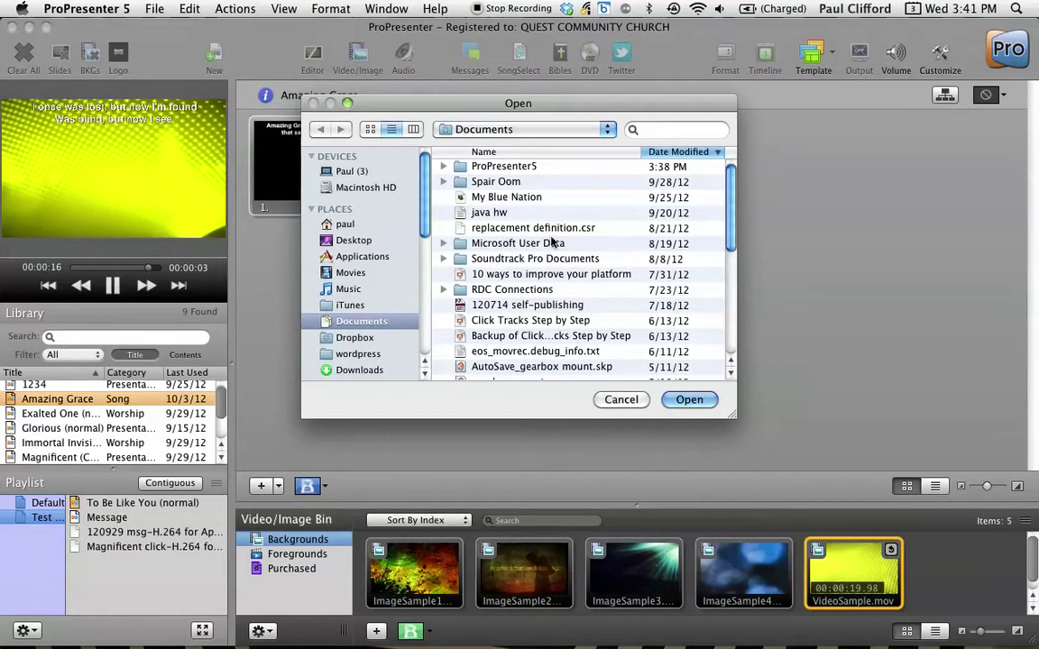
scroll(555, 242, down, 5)
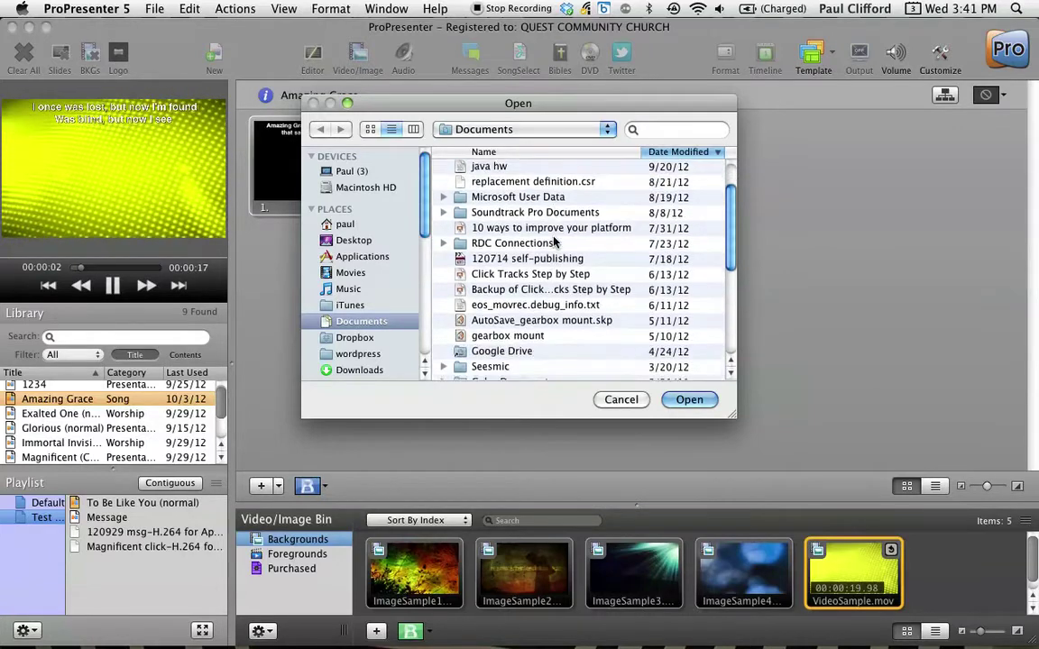
scroll(556, 243, down, 1)
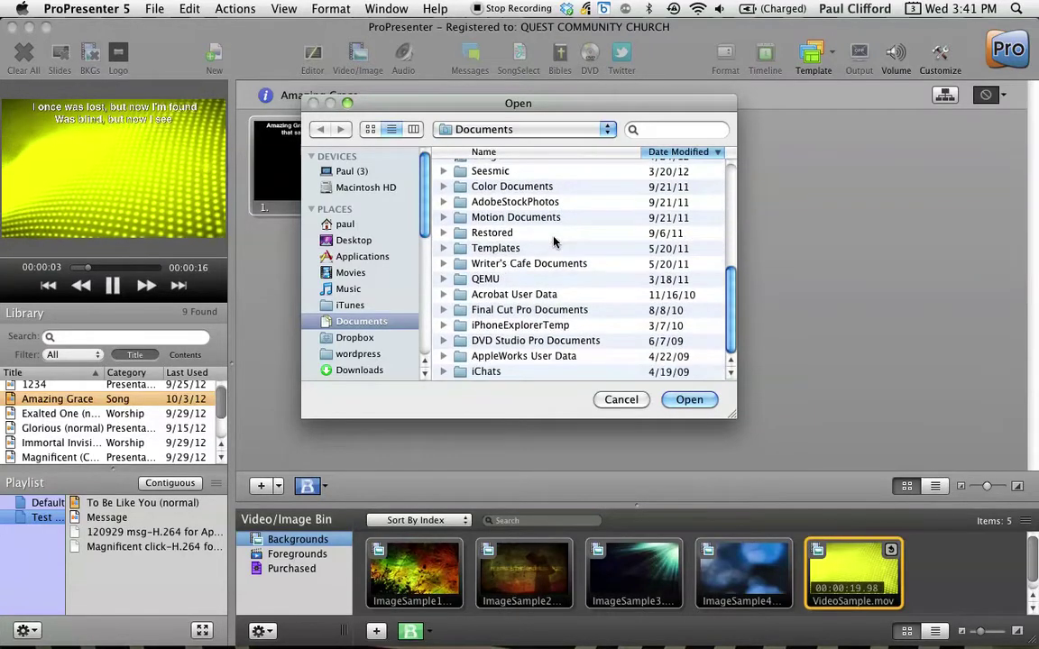
click(686, 130)
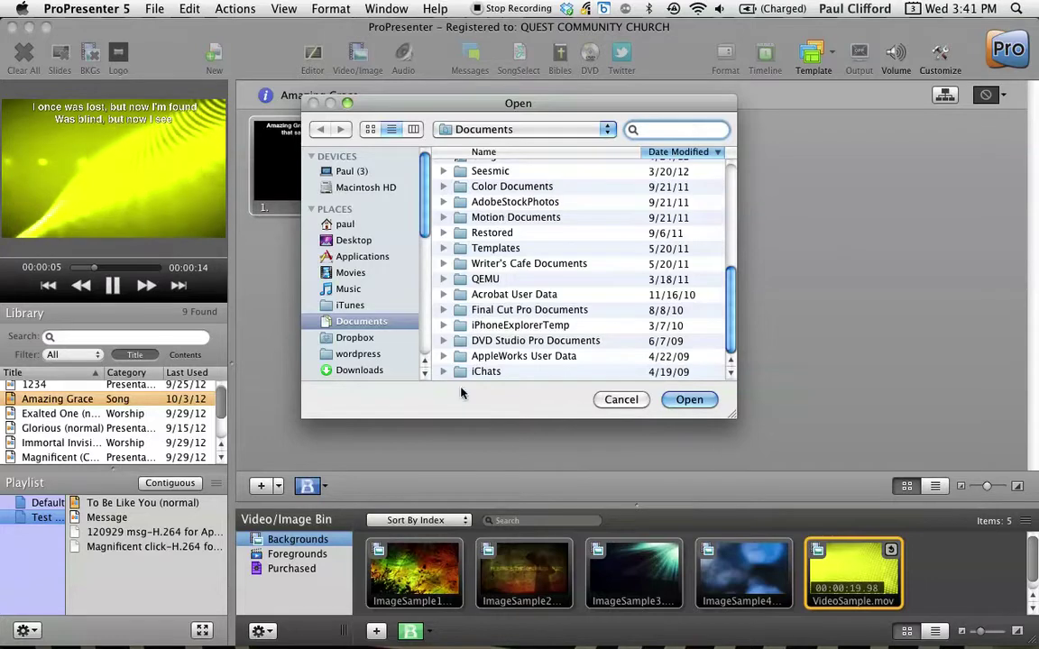
click(351, 241)
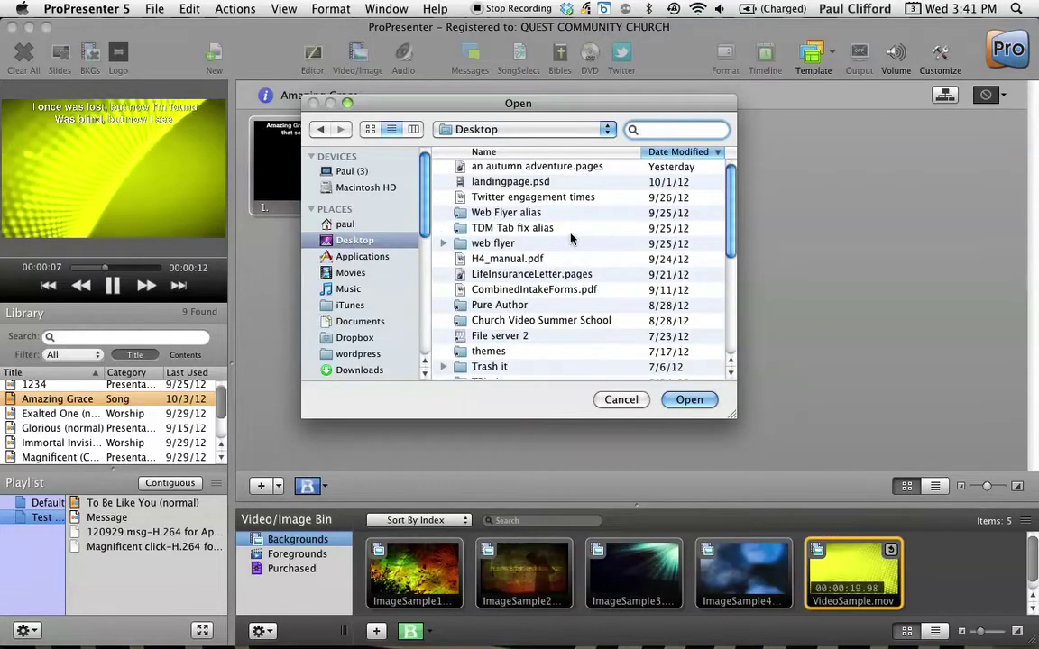
scroll(571, 238, down, 2)
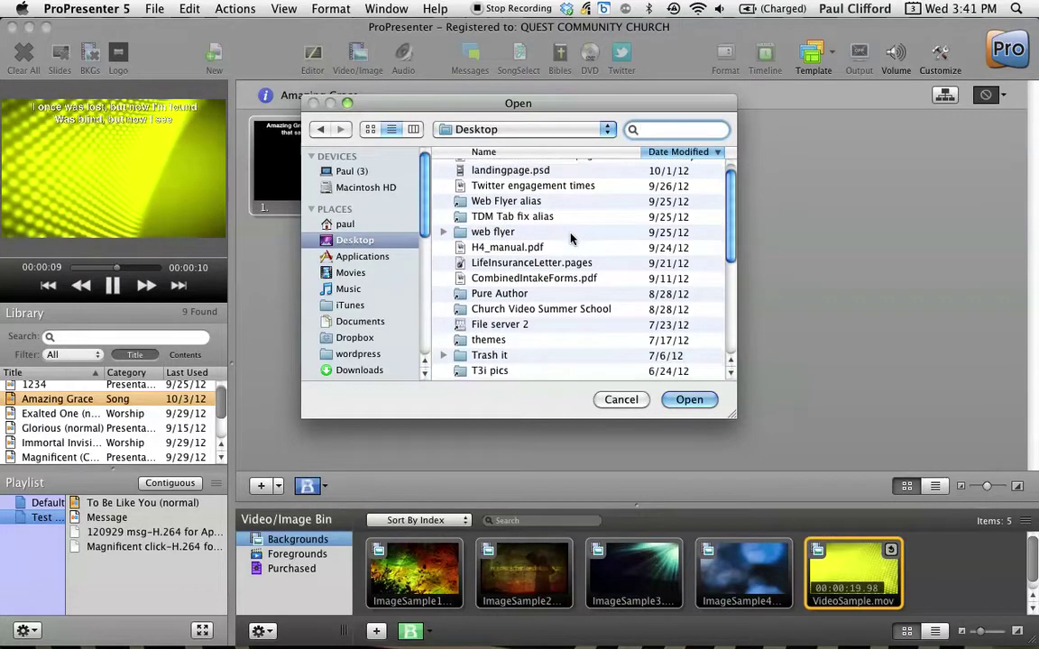
scroll(570, 238, down, 5)
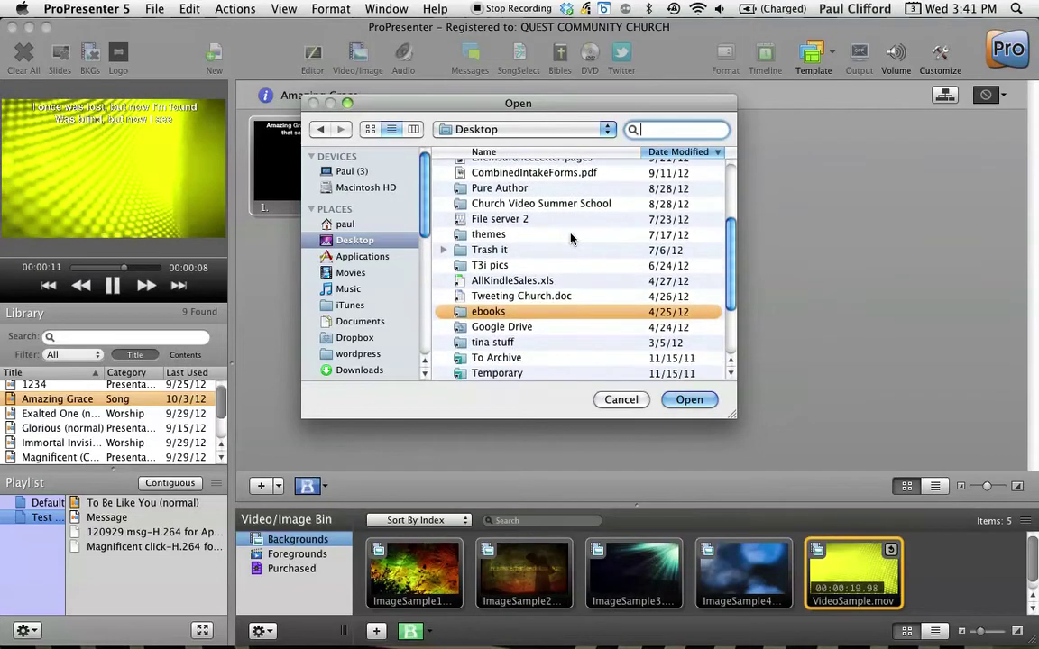
scroll(570, 239, down, 4)
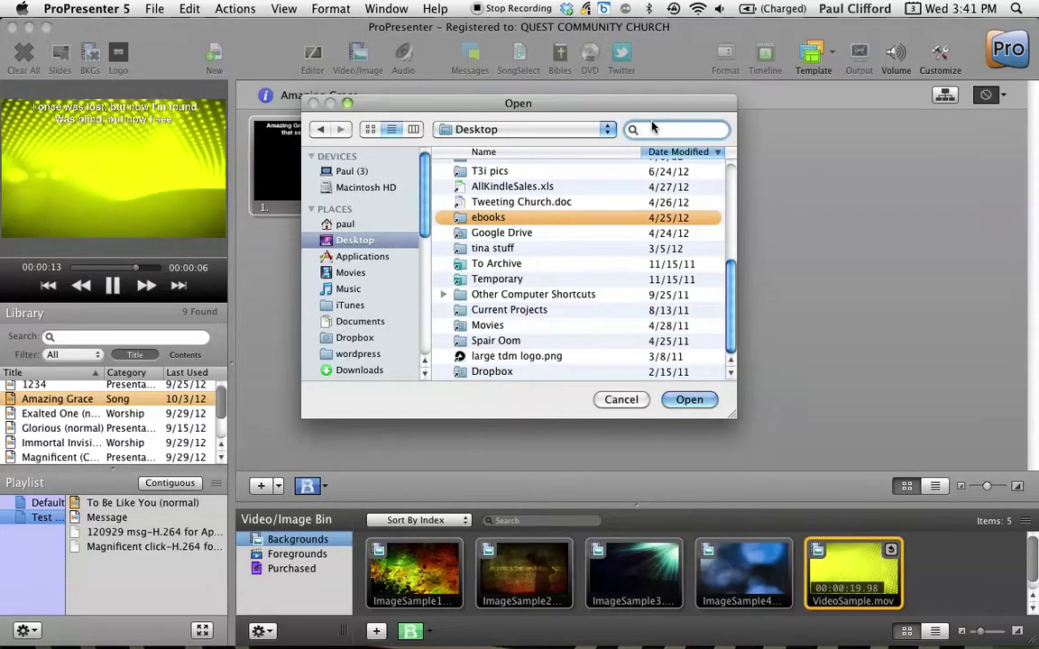
Search the Mac for .txt files and open 120211.txt for import
text(.txt)
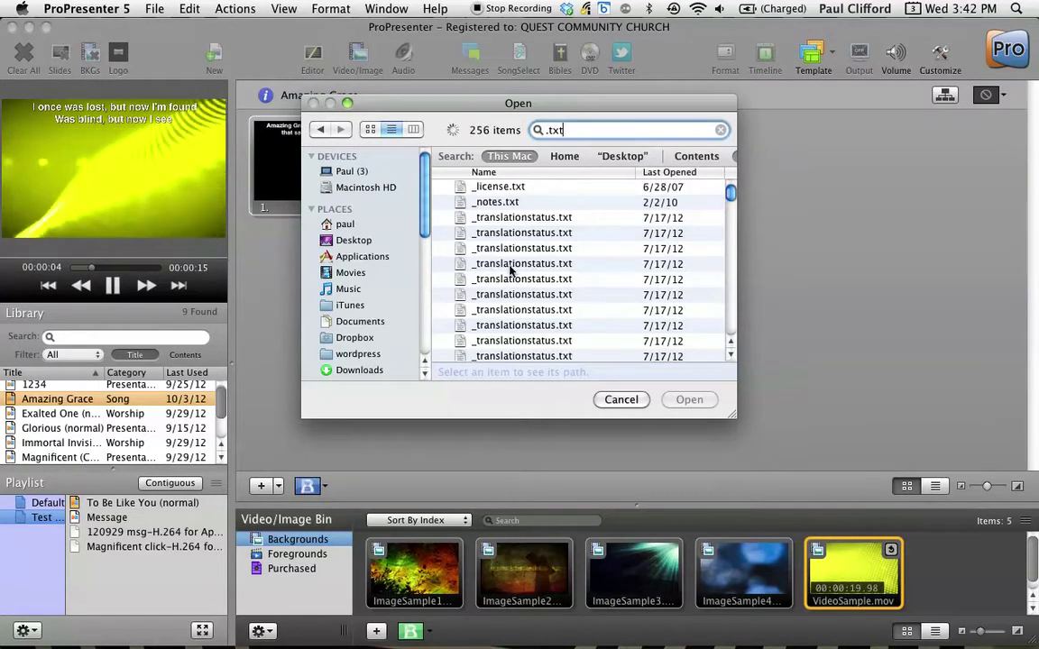
scroll(509, 270, down, 1)
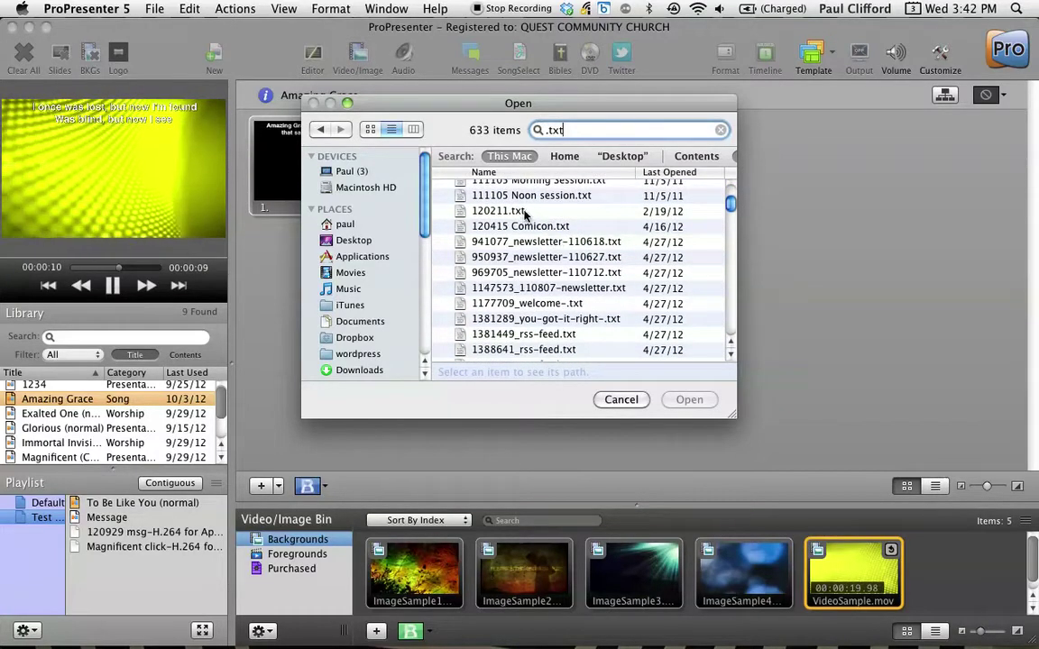
click(526, 213)
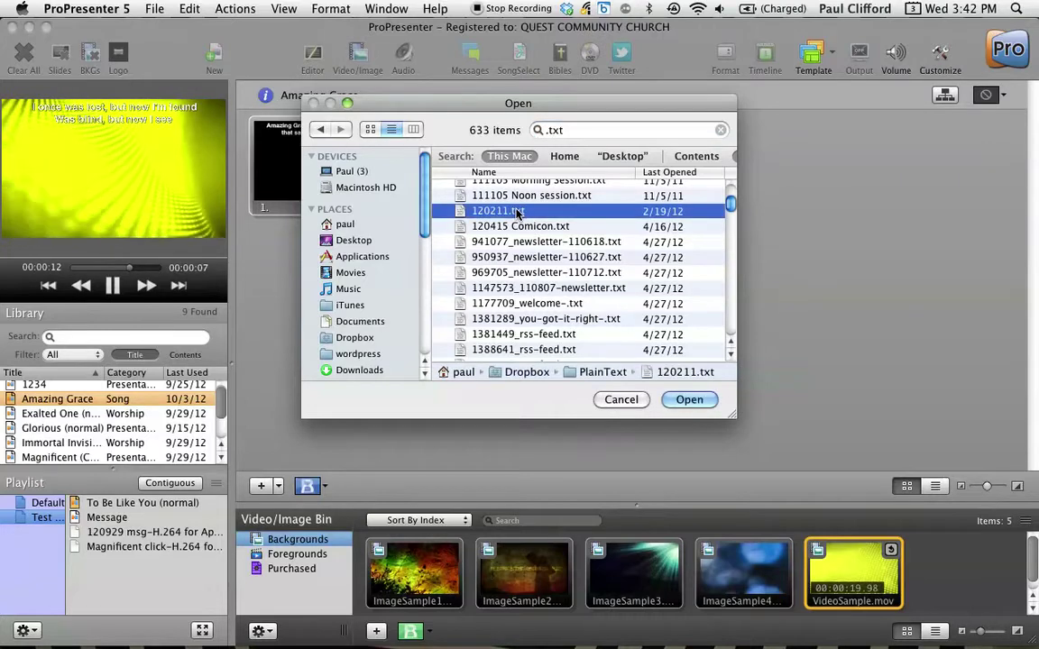
click(689, 400)
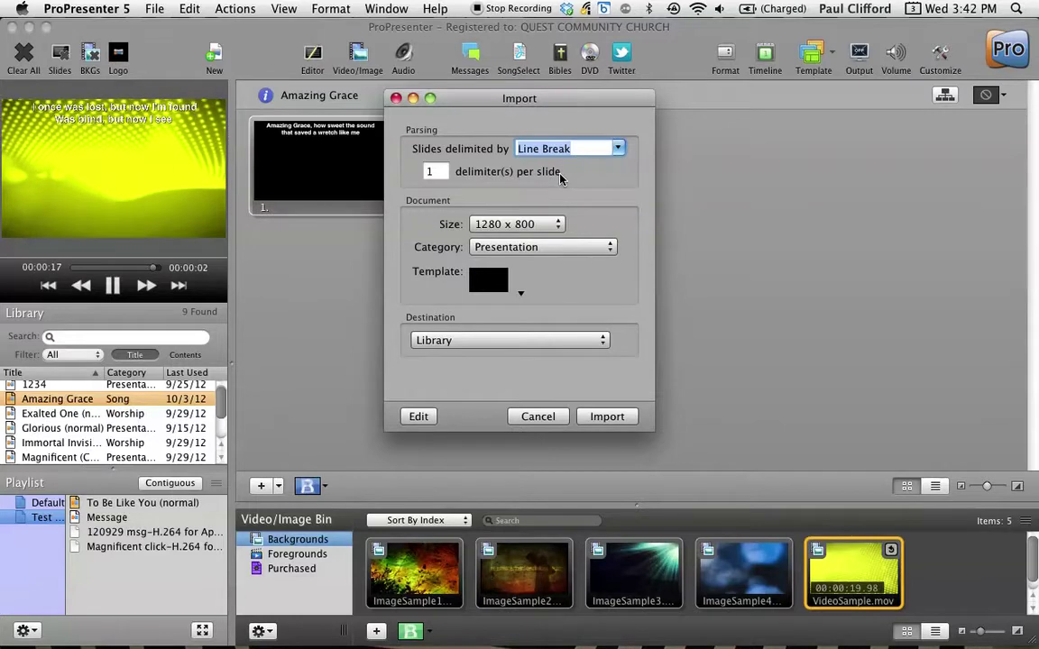
Import the text into the selected playlist with slides delimited by Paragraph Break, and send its first slide to the live output
click(619, 148)
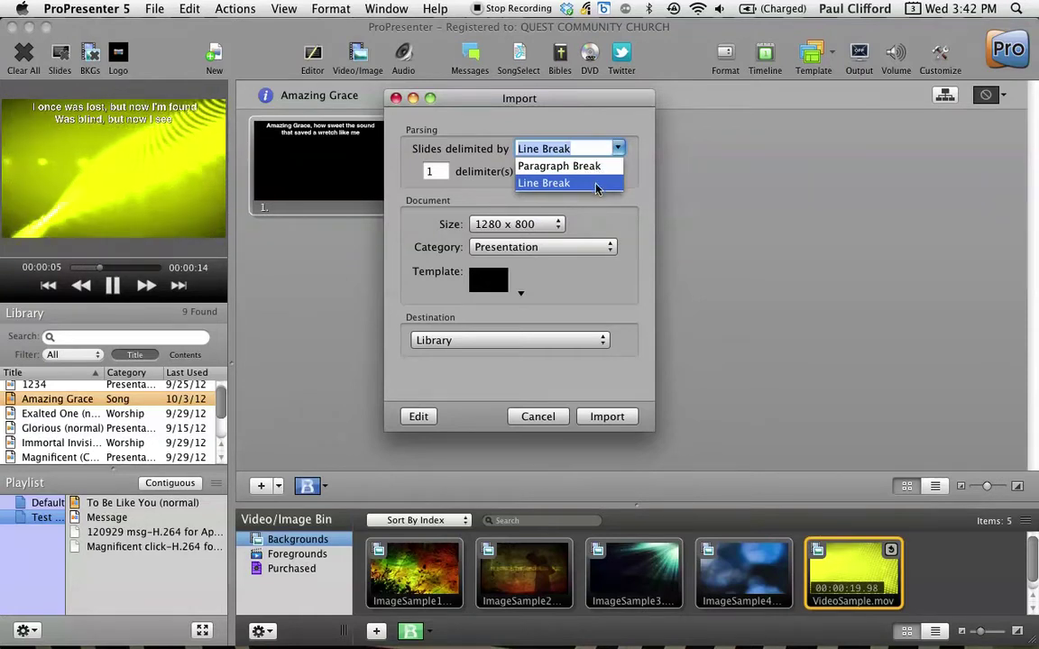
click(638, 177)
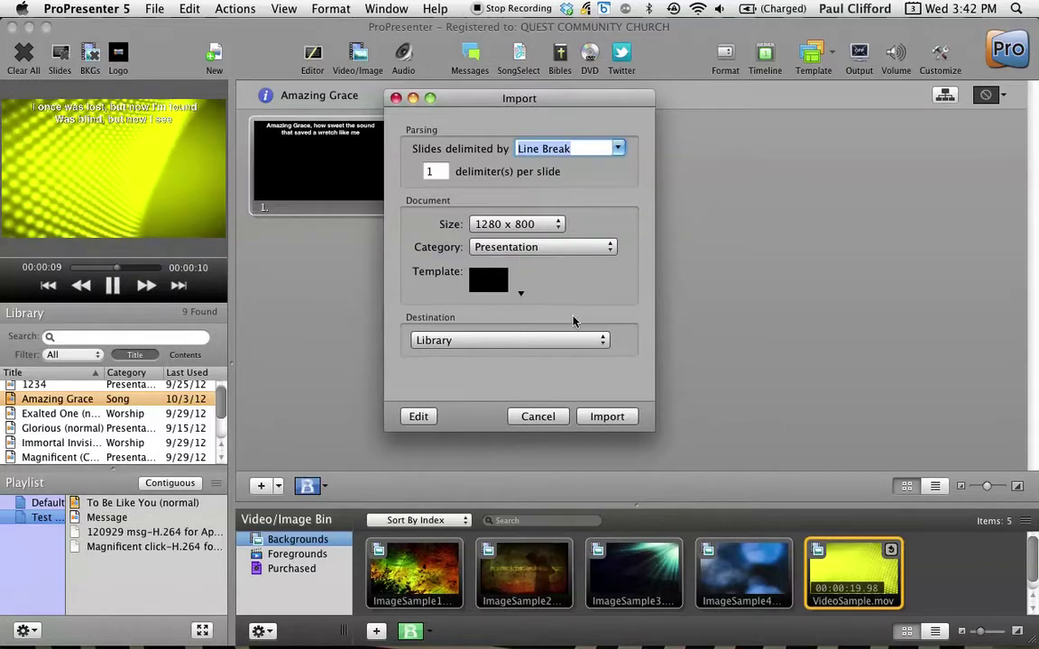
click(602, 344)
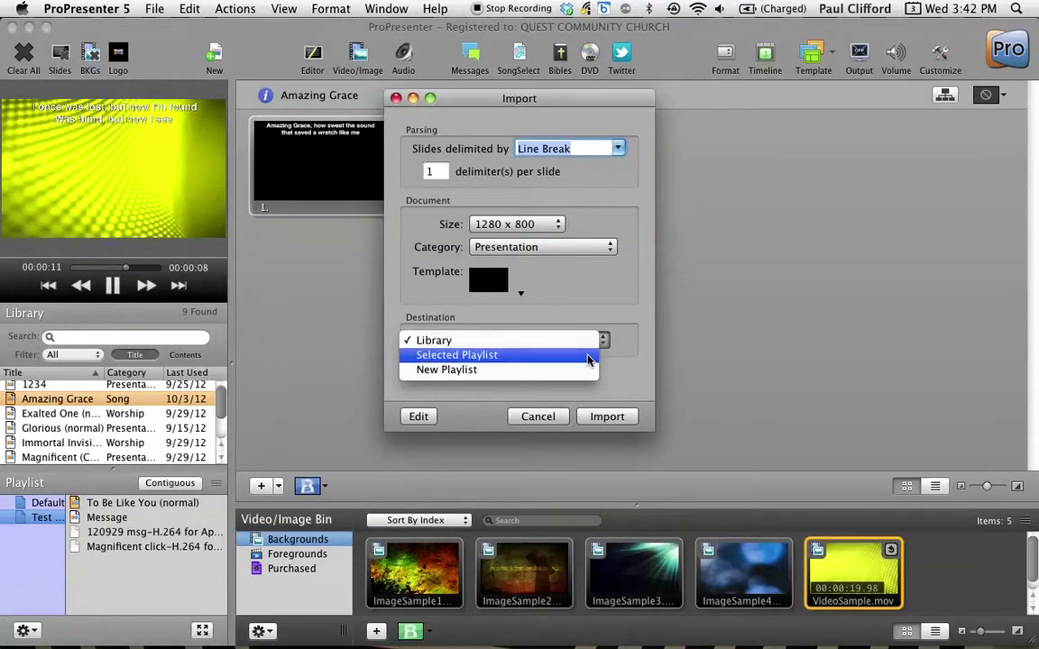
click(587, 357)
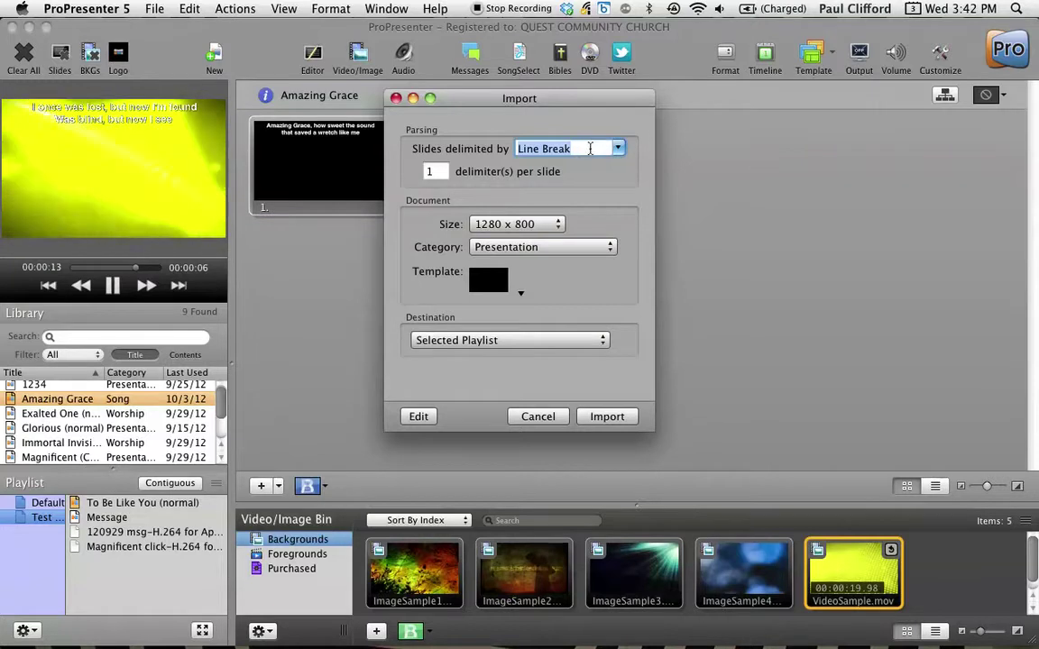
click(618, 149)
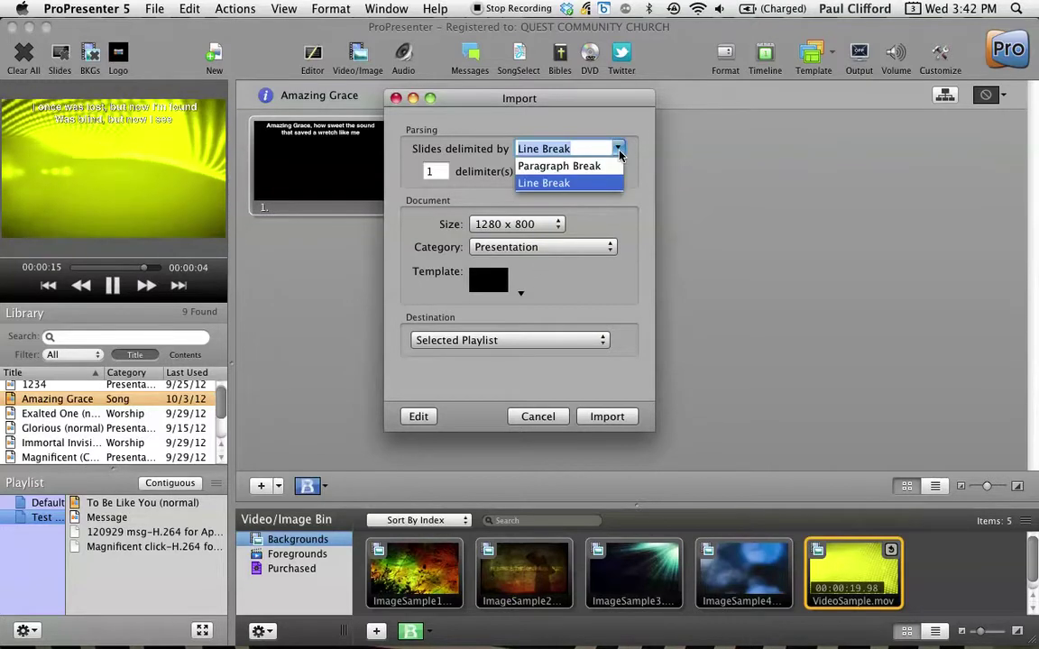
click(613, 168)
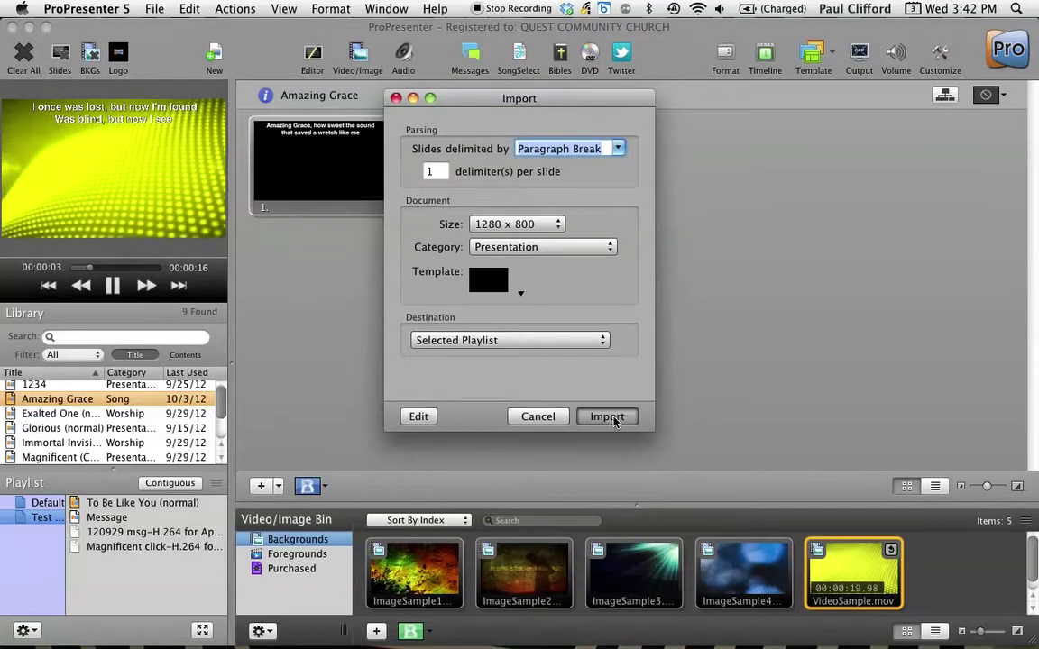
click(607, 416)
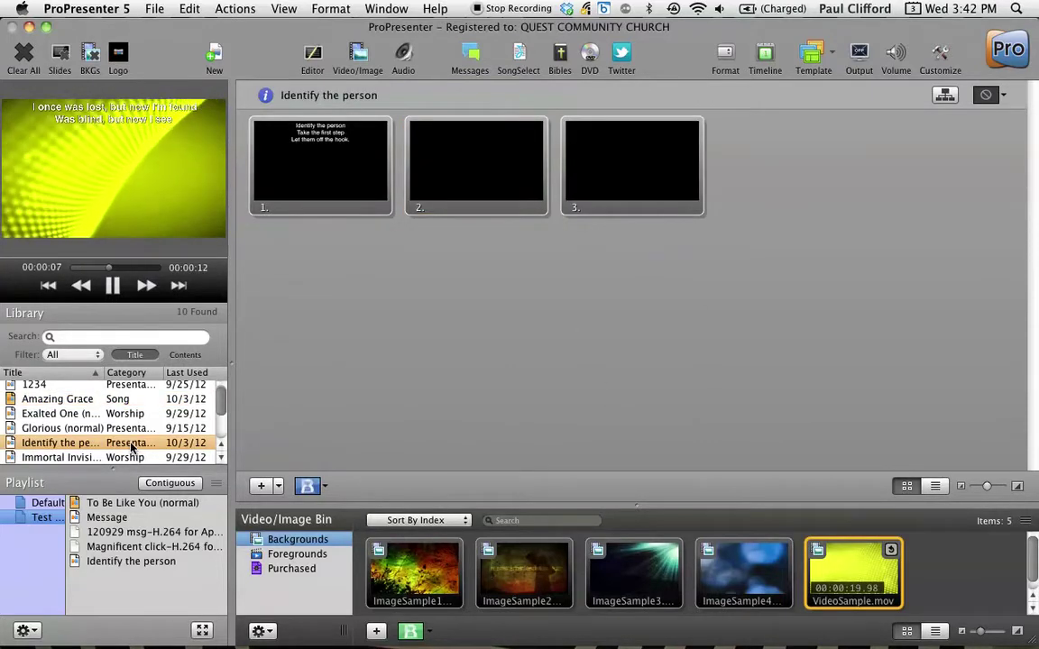
click(309, 167)
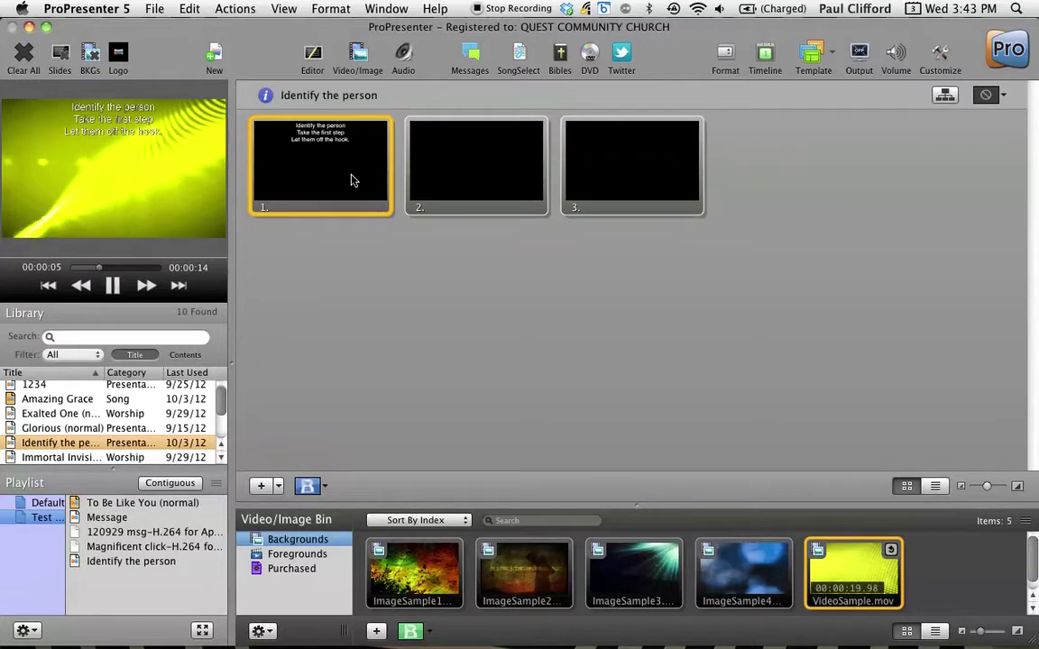
Search SongSelect for "as the deer", then dismiss the account login and the SongSelect search
click(517, 56)
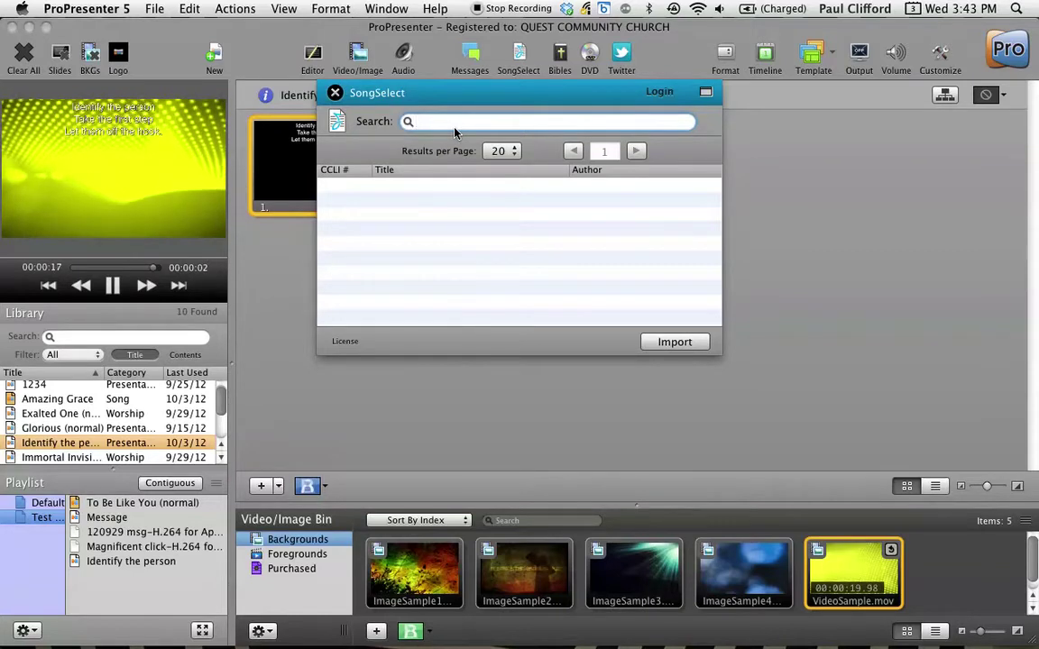
text(as the d)
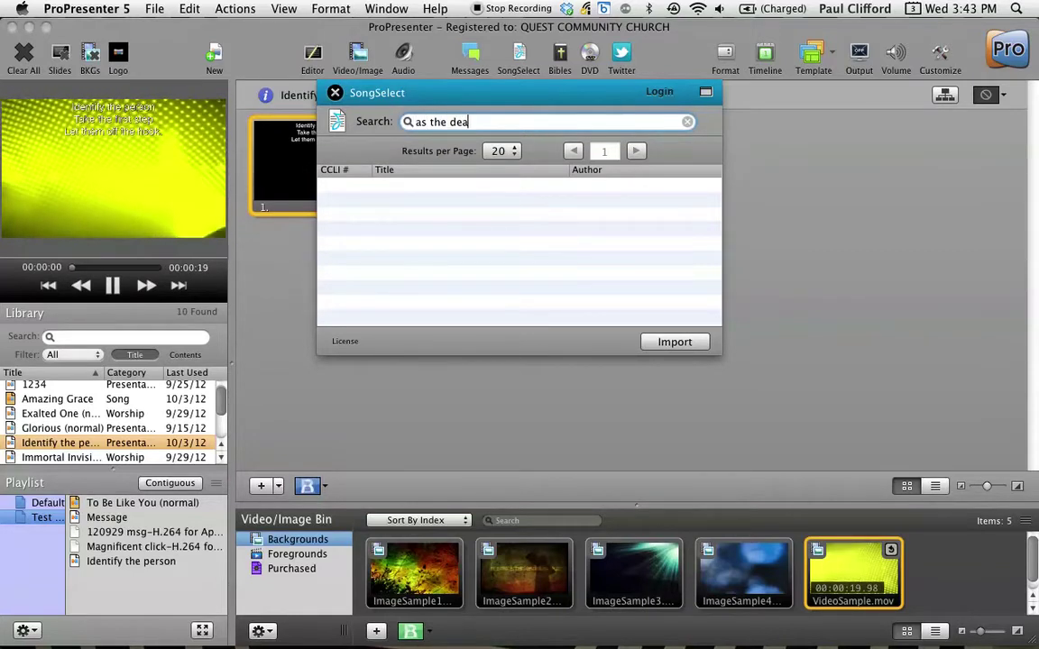
text(eer)
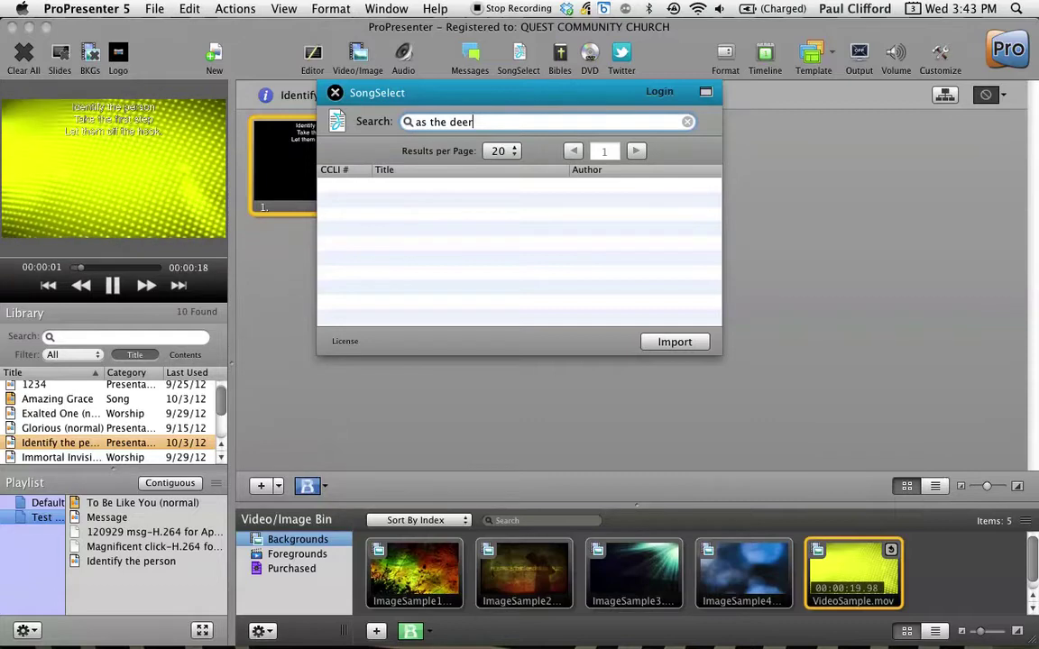
key(Return)
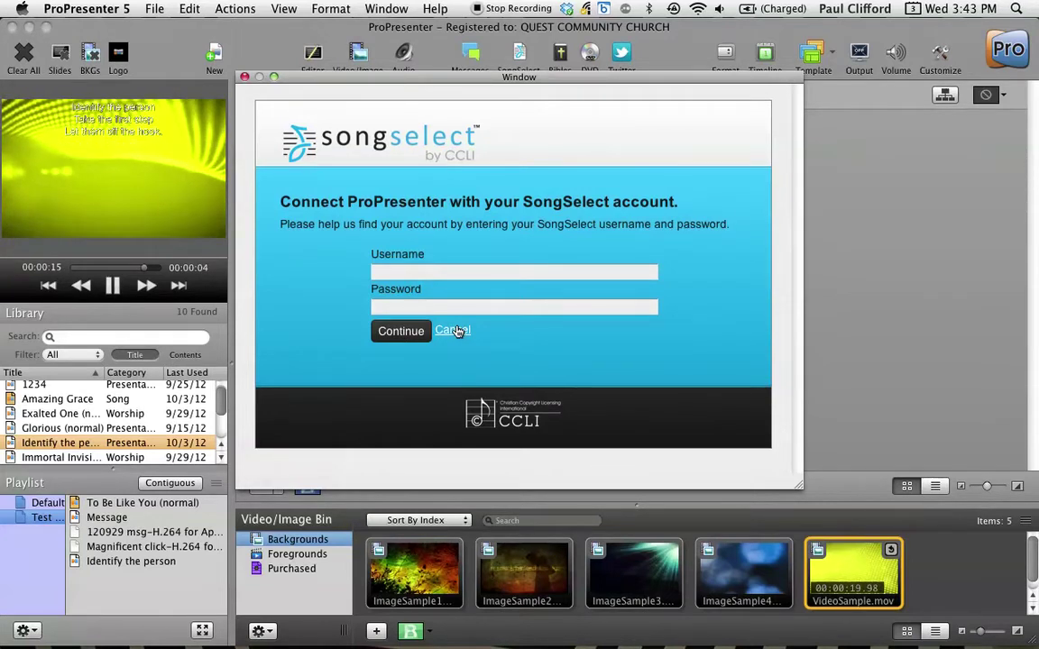
click(244, 79)
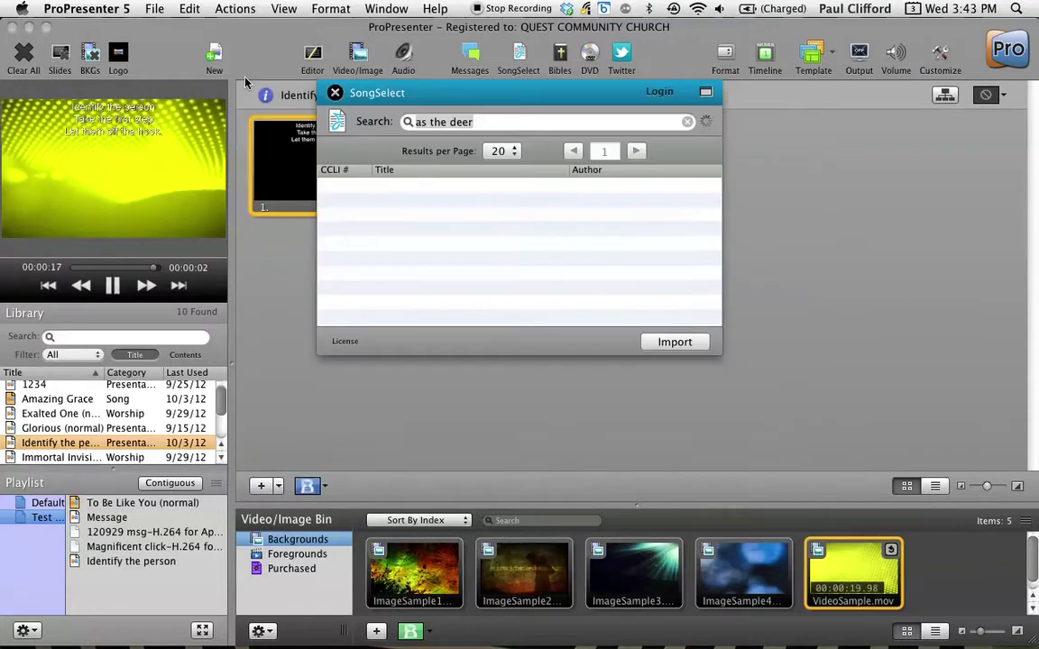
click(330, 90)
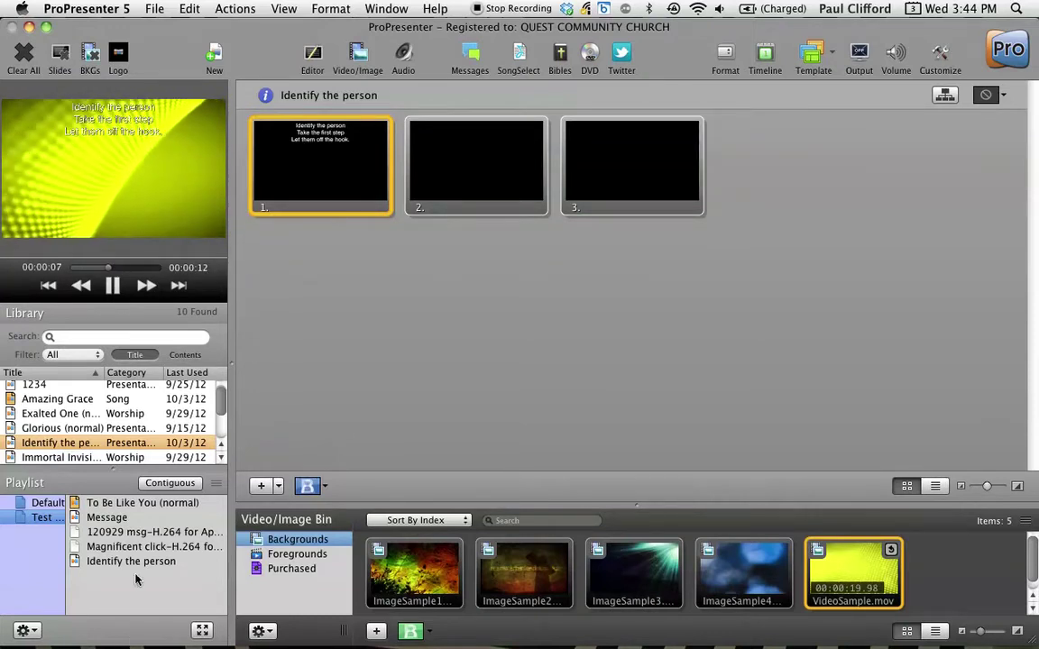
Open To Be Like You (normal) from the playlist and disable its PreChorus slides 7 to 9
click(125, 508)
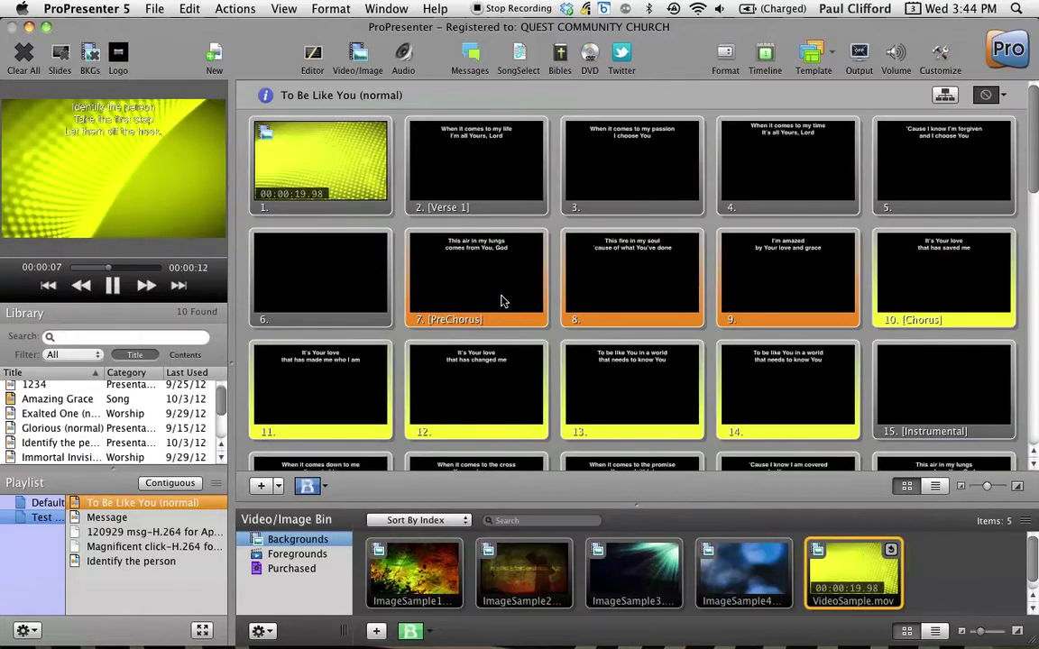
click(502, 299)
shift+click(635, 303)
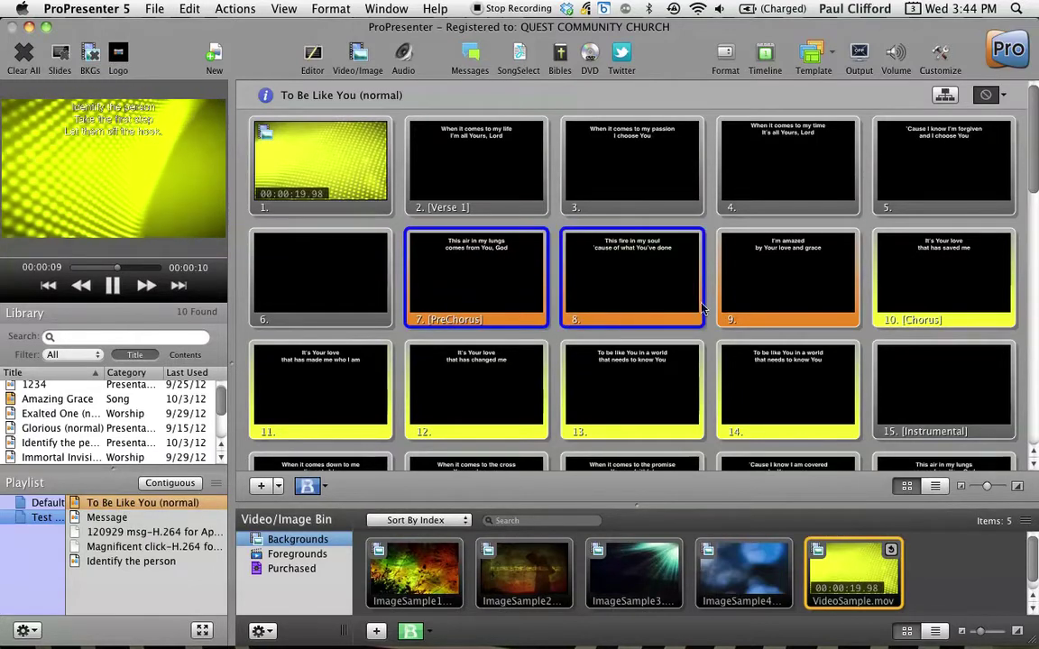
shift+click(744, 307)
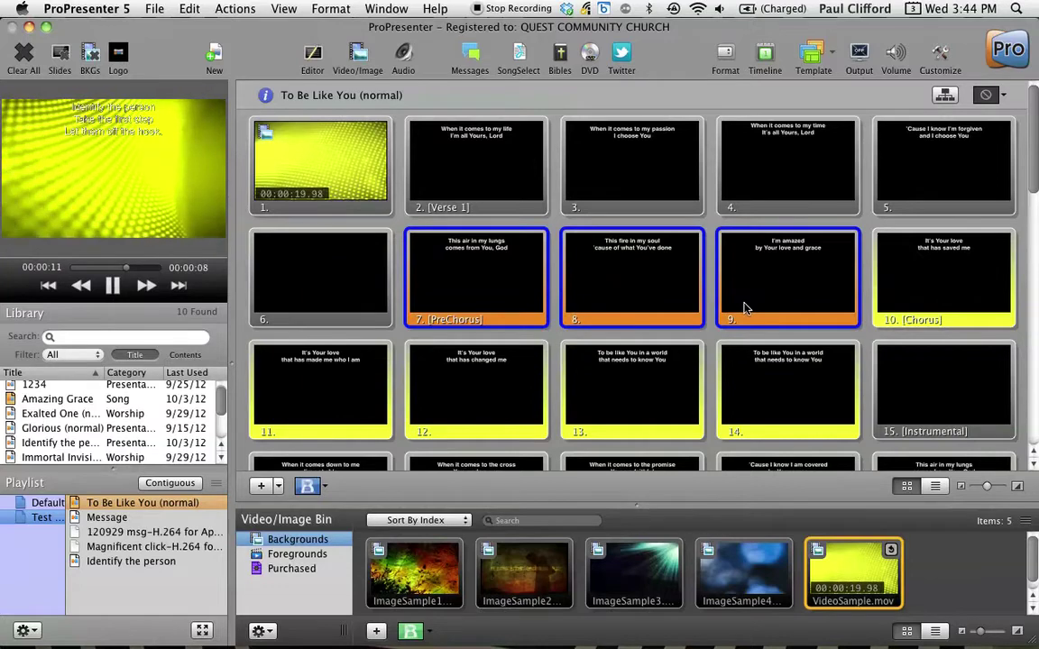
right_click(744, 308)
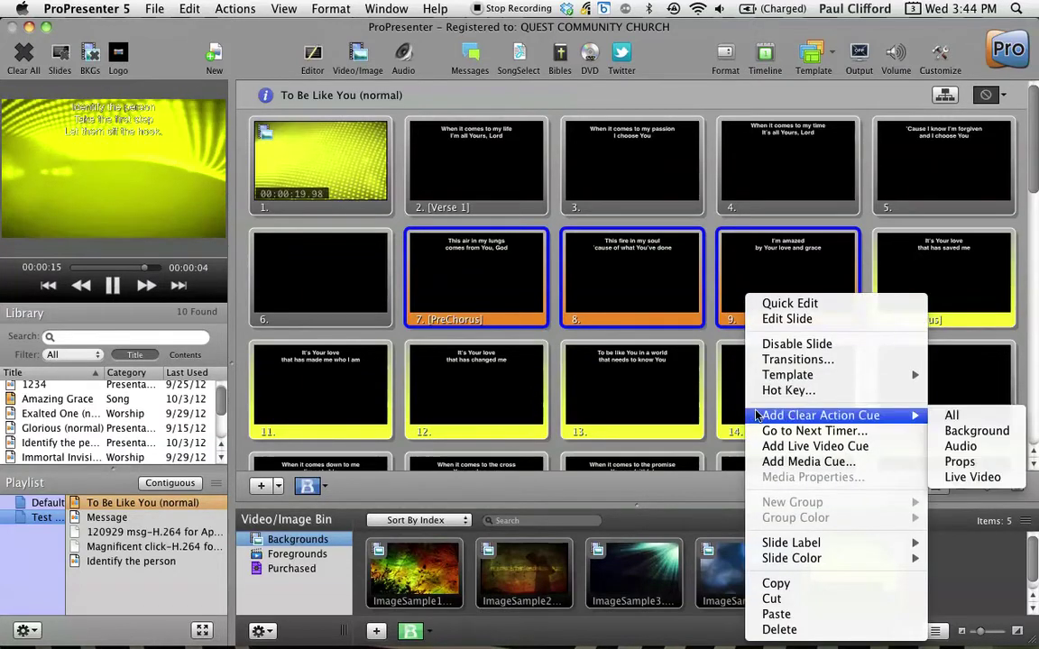
click(785, 344)
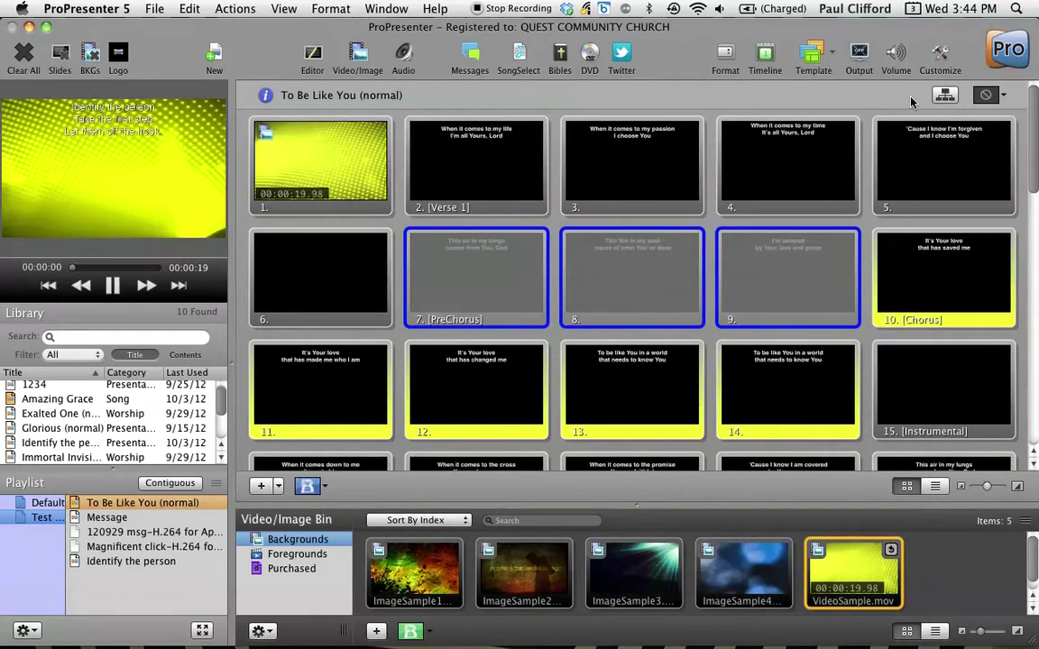
Send slide 5 of To Be Like You (normal) live and advance twice to check how the disabled PreChorus slides are handled
click(939, 169)
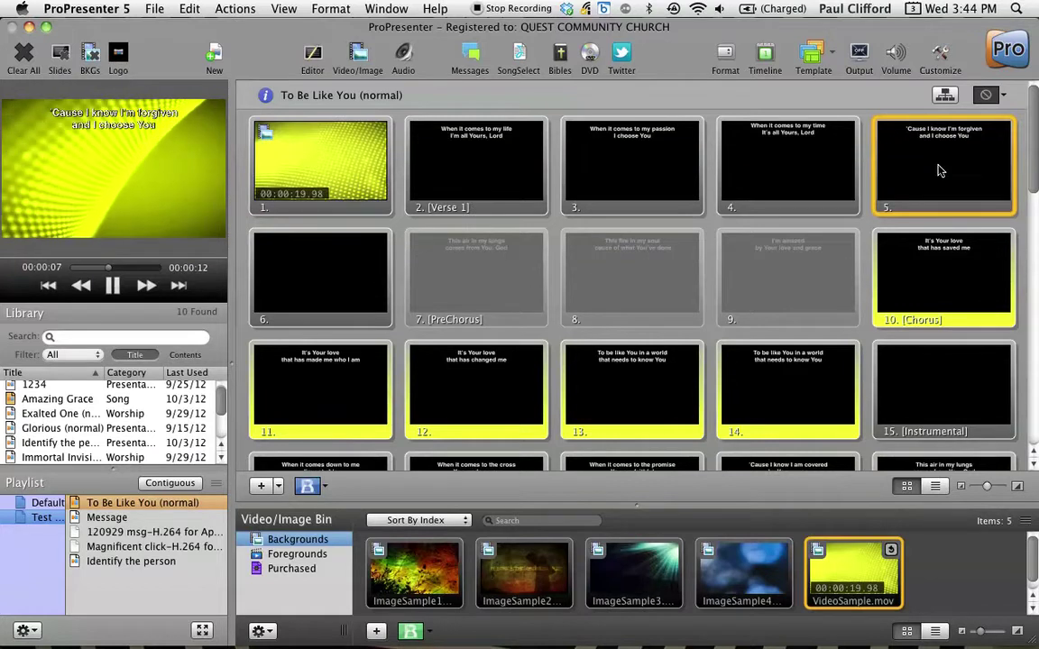
key(Right)
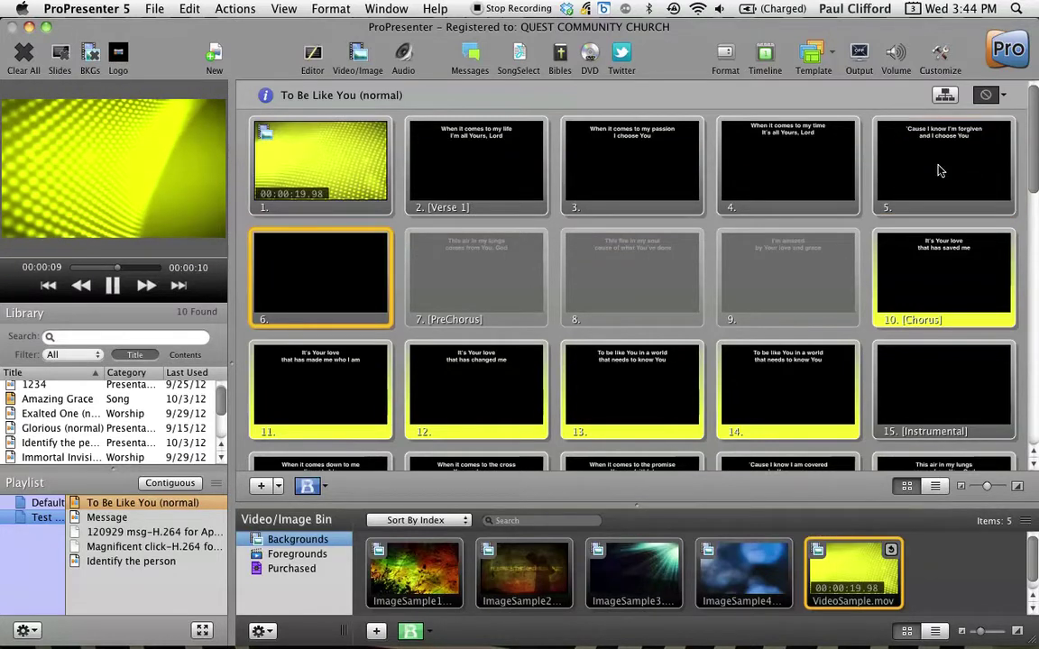
key(Right)
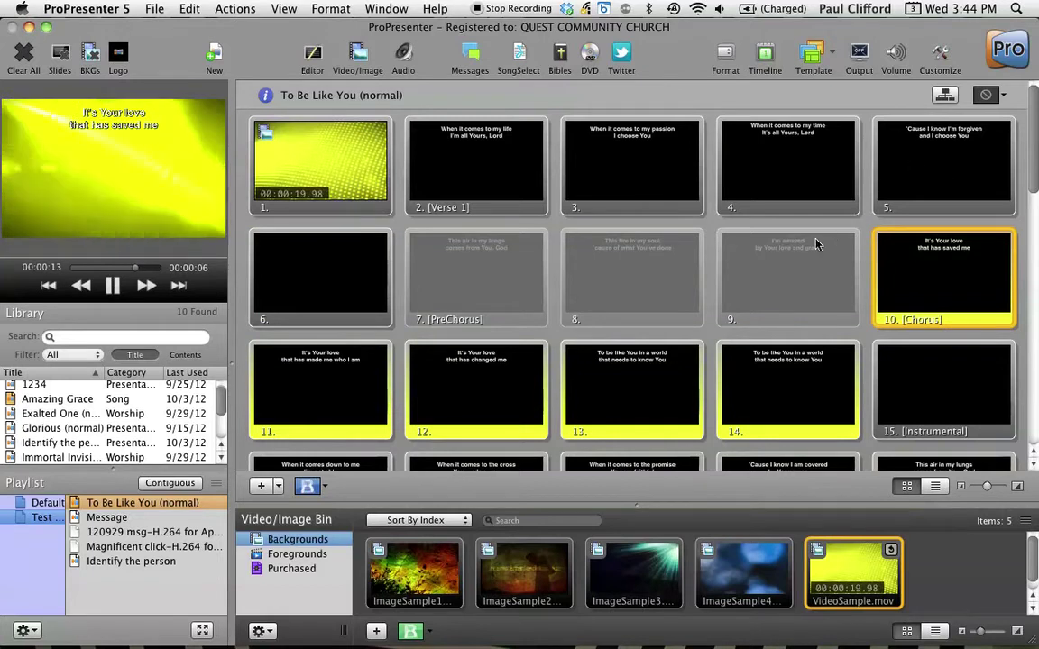
Send the disabled PreChorus slides 7, 8 and 9 to the live output one after another
click(536, 257)
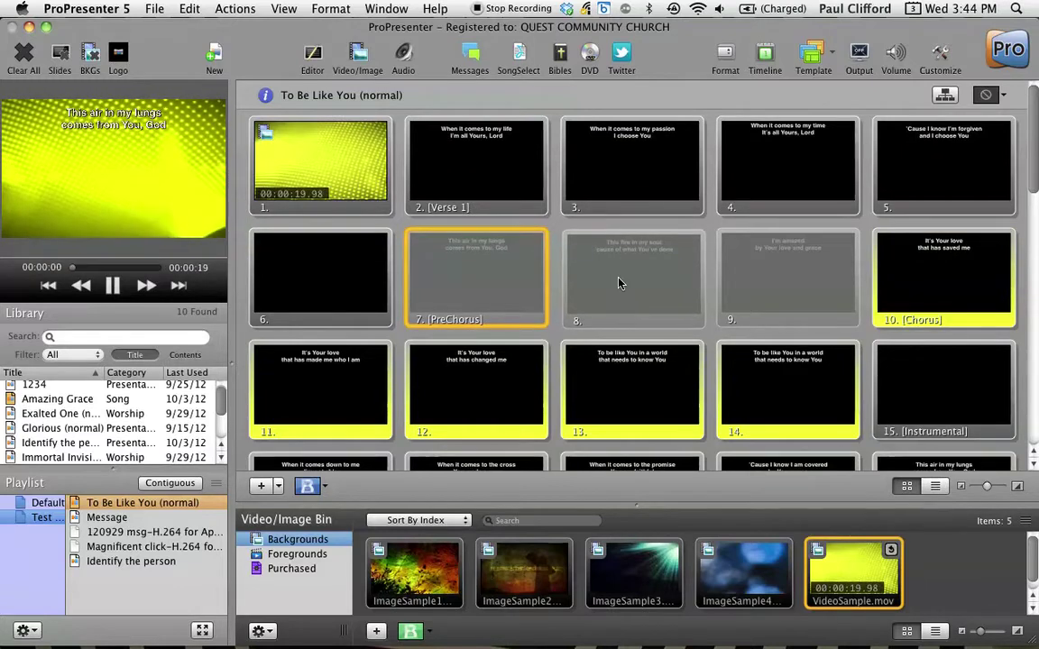
click(652, 276)
click(769, 282)
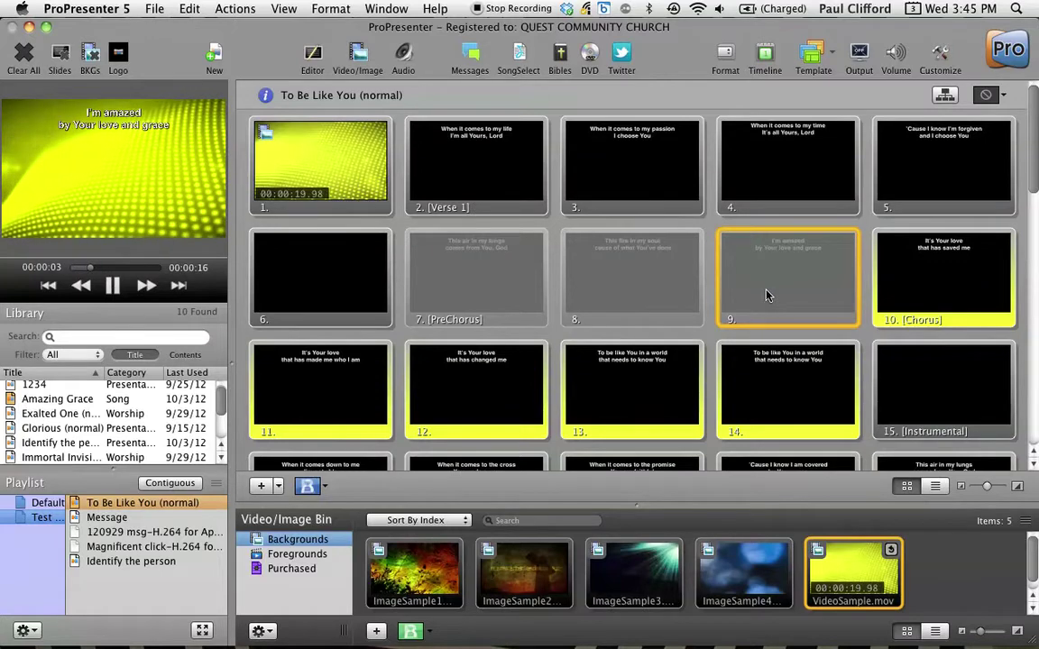
Select PreChorus slides 7 to 9 together and enable them again
right_click(767, 293)
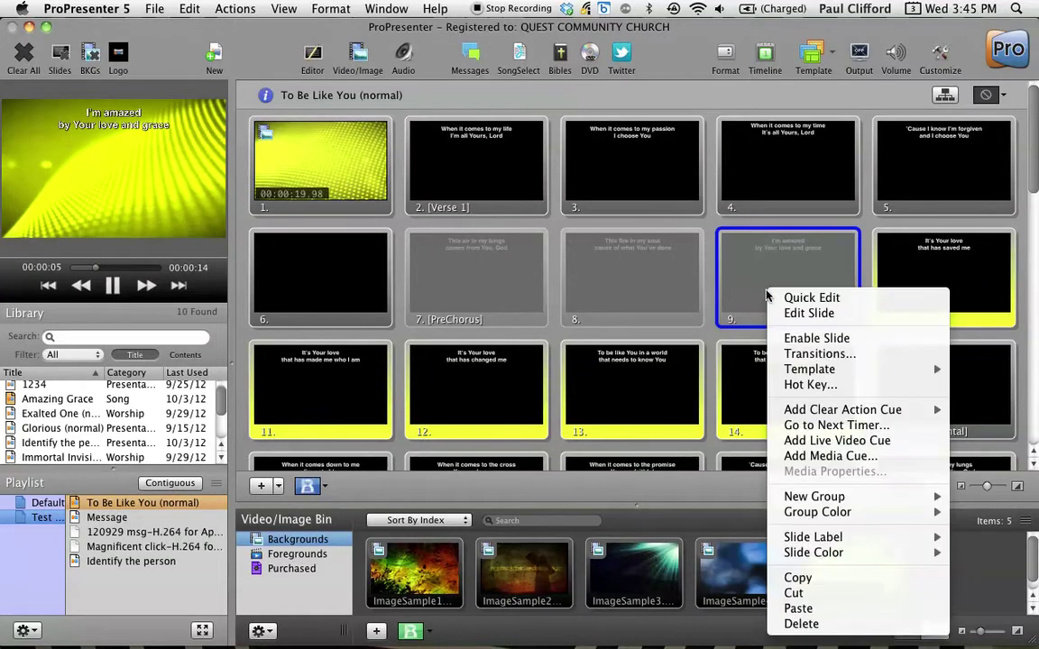
click(643, 296)
click(636, 296)
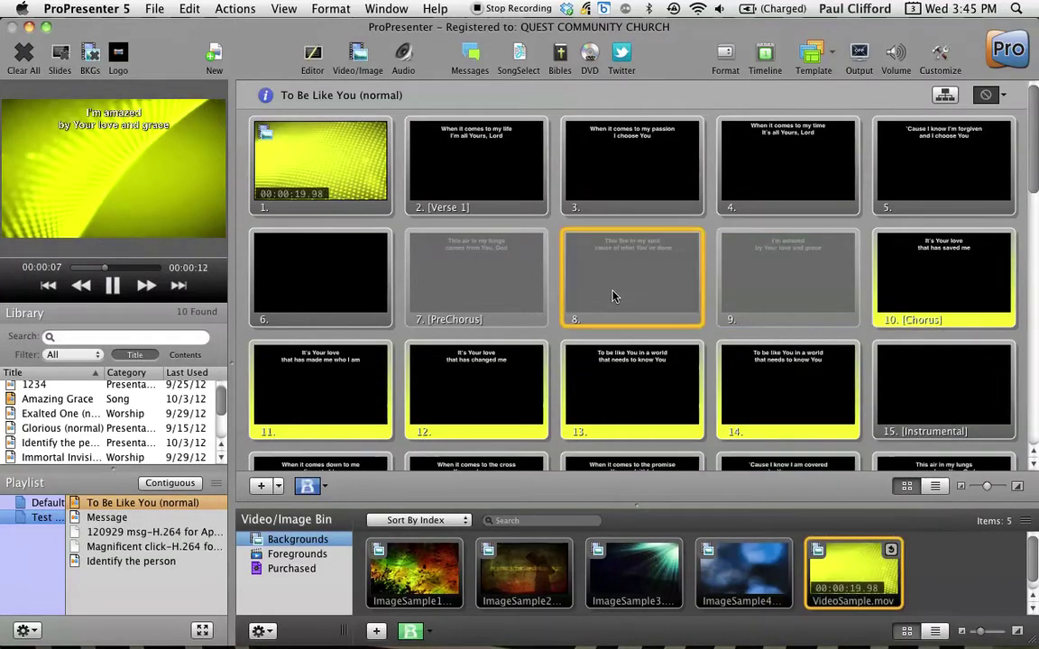
click(478, 299)
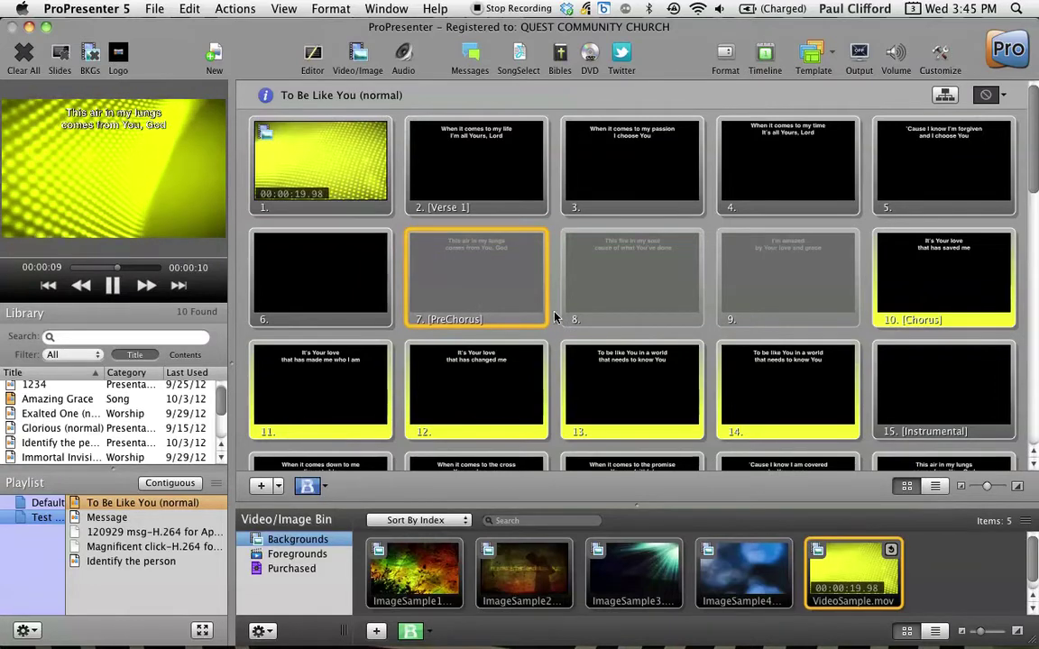
super+click(524, 301)
shift+click(622, 301)
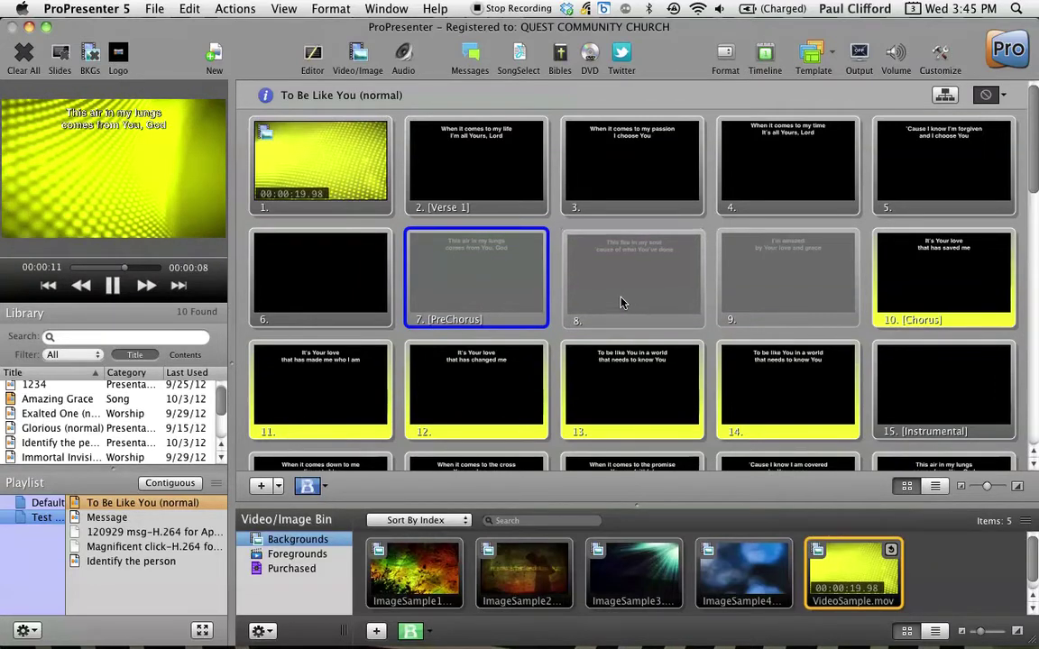
shift+click(735, 297)
right_click(736, 298)
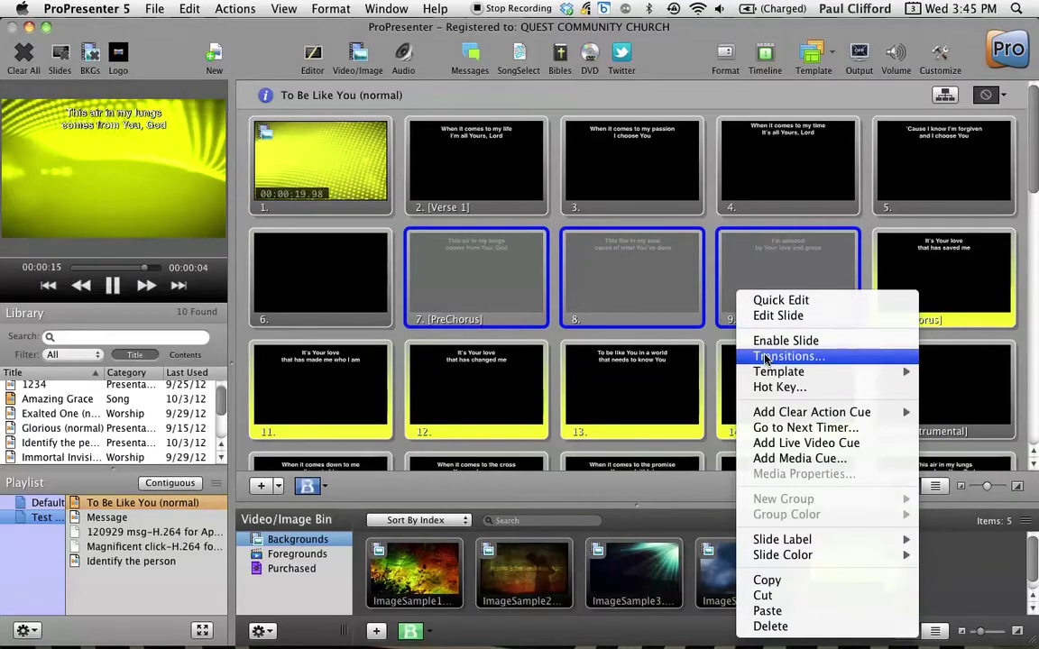
click(767, 341)
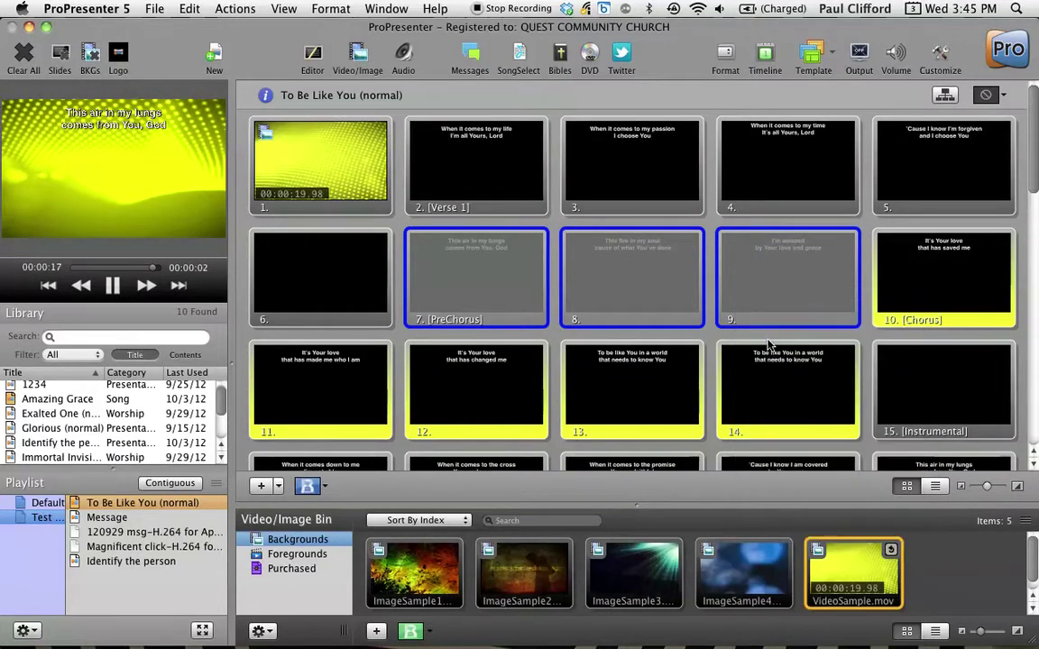
Send blank slide 6 to the live output and show the song's arrangement groups
click(322, 276)
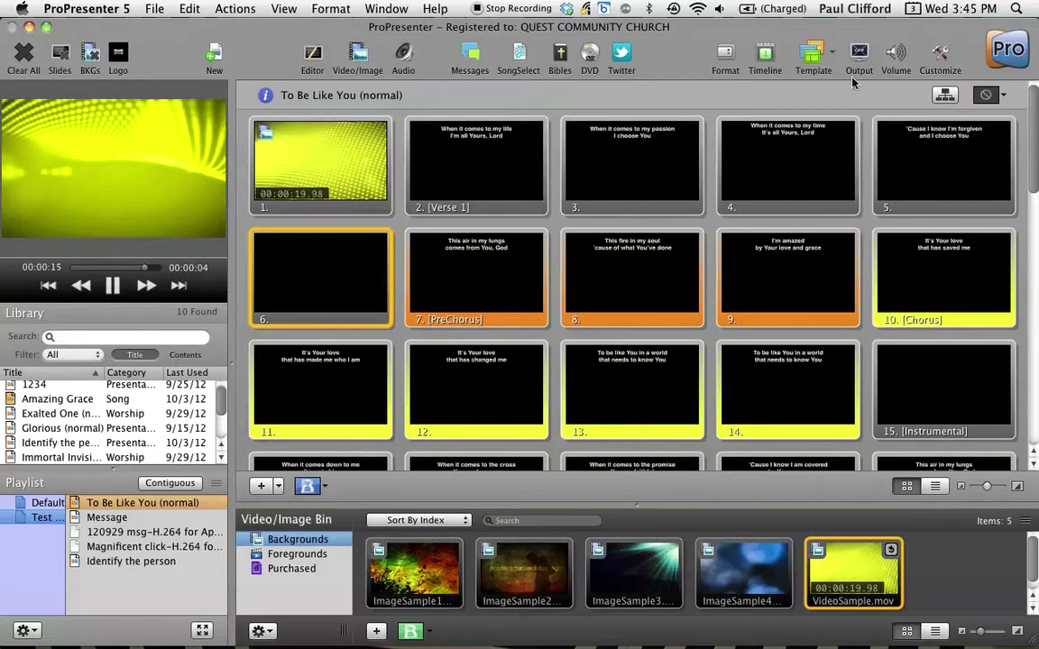
click(941, 97)
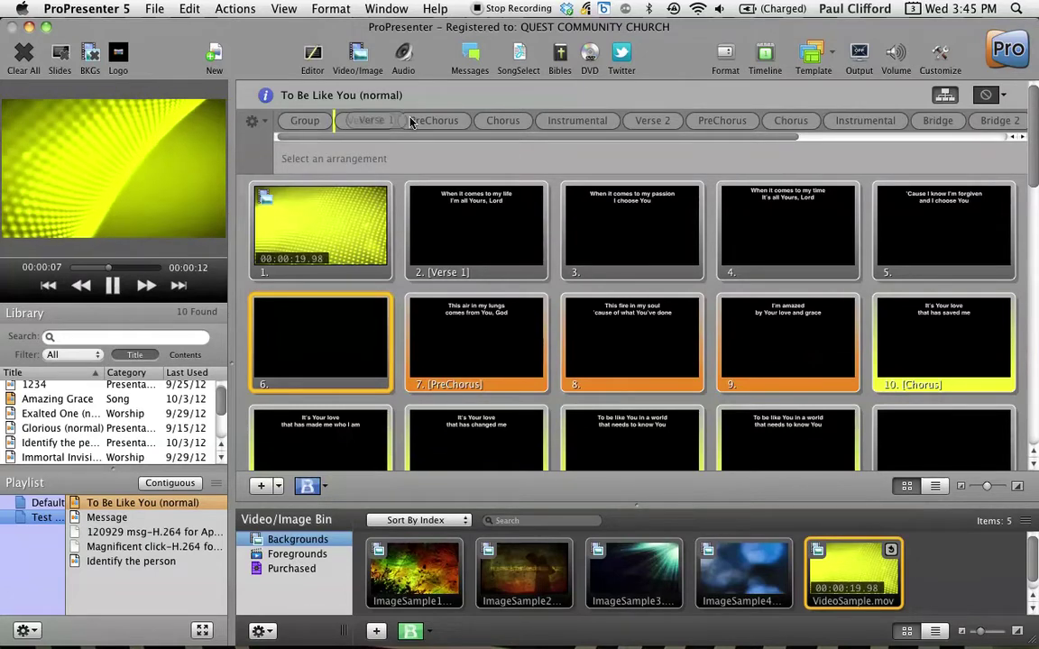
Try reordering the song's master groups by moving Verse 1 after Chorus and Instrumental ahead of PreChorus, and restore the original order
drag(410, 122, 545, 125)
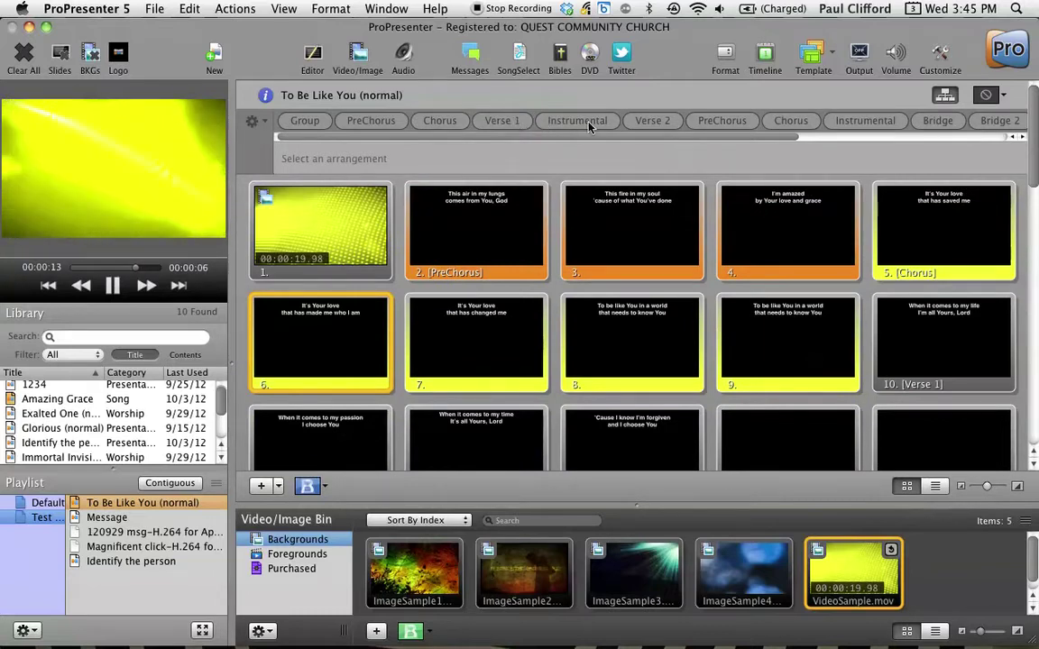
drag(588, 126, 366, 126)
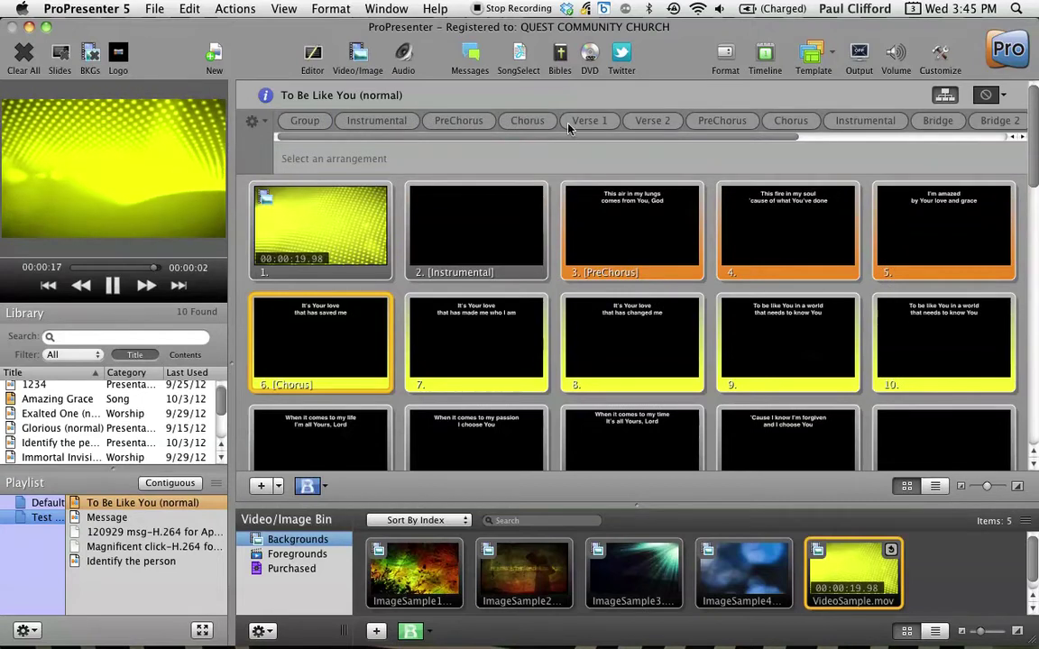
drag(598, 127, 646, 127)
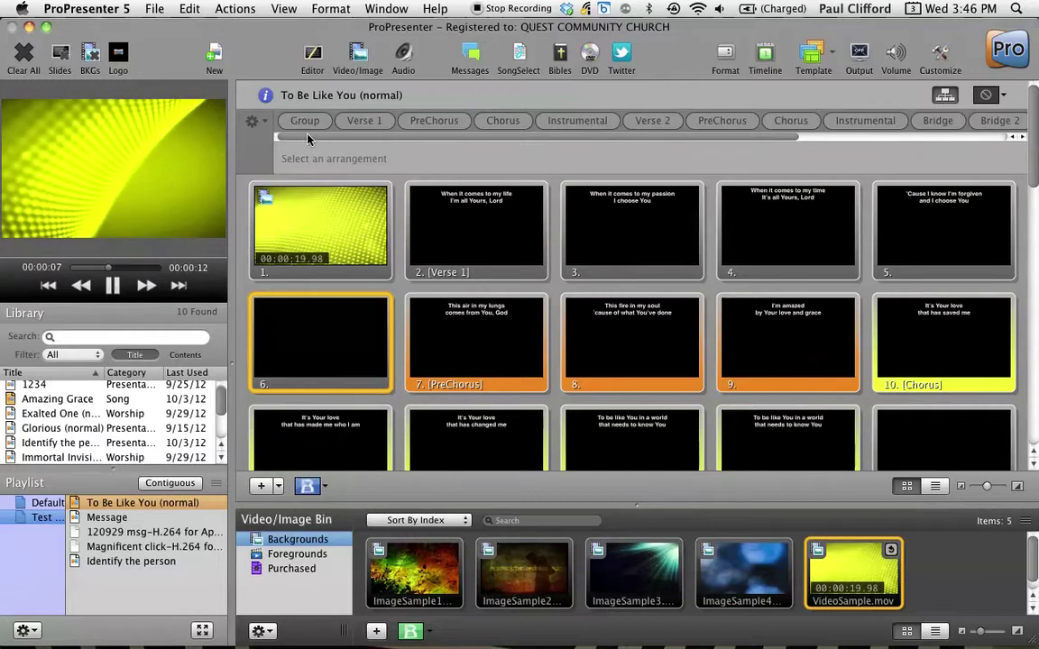
Add a new arrangement named Headley to the song
click(264, 124)
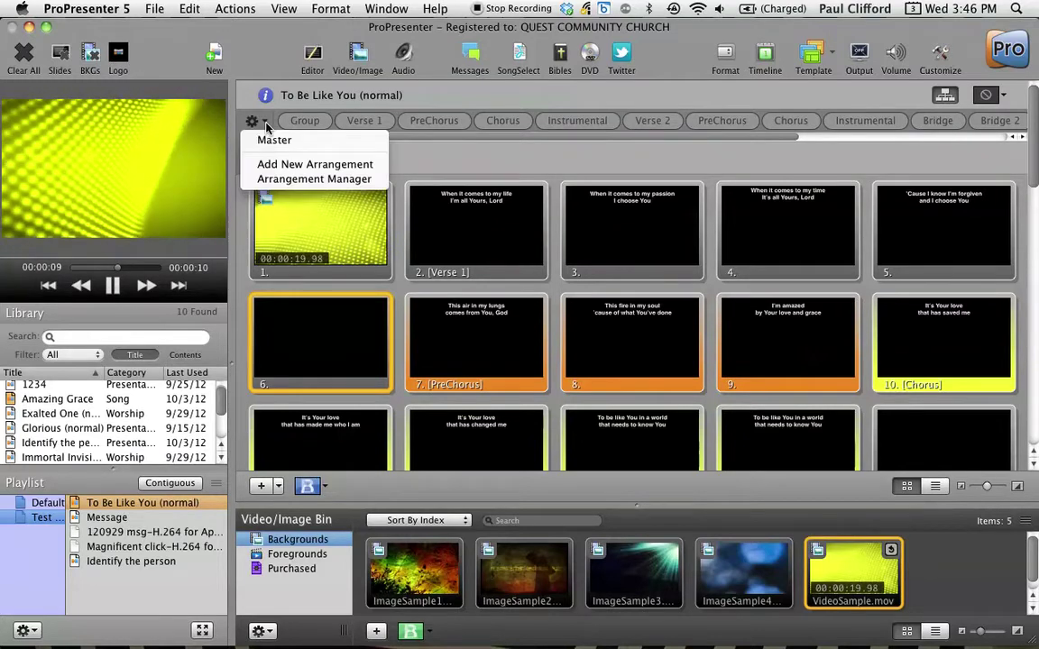
click(290, 168)
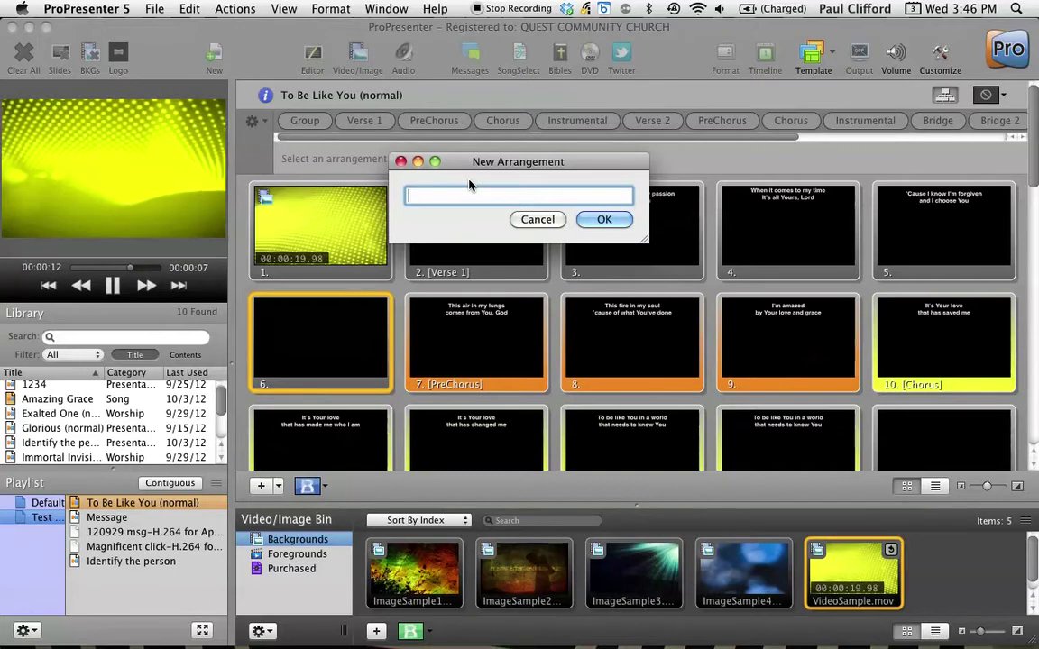
text(H)
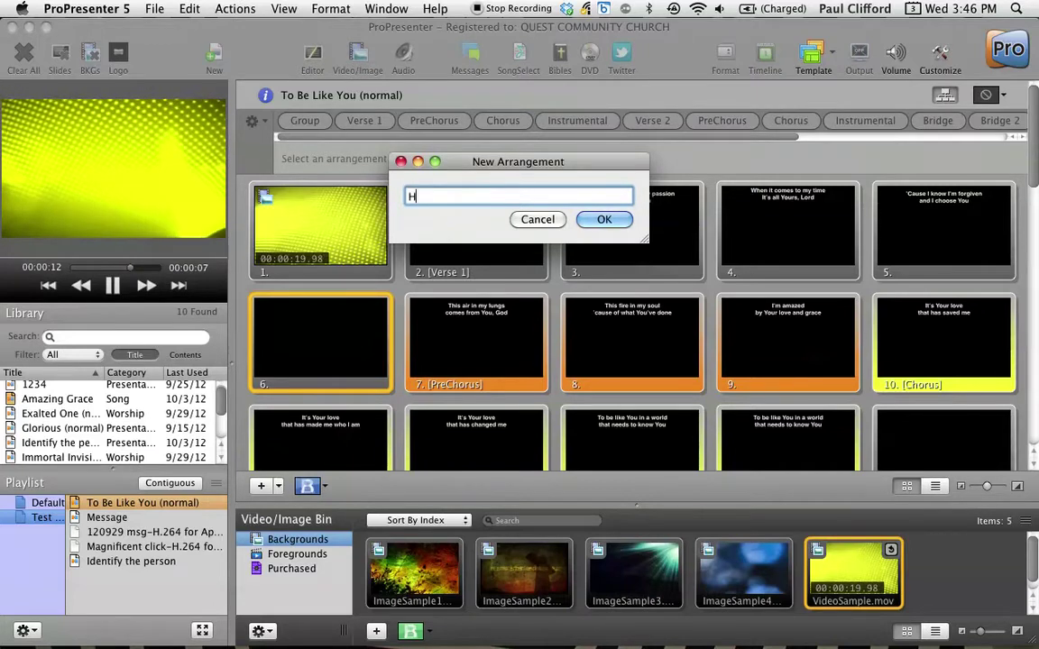
text(eadley)
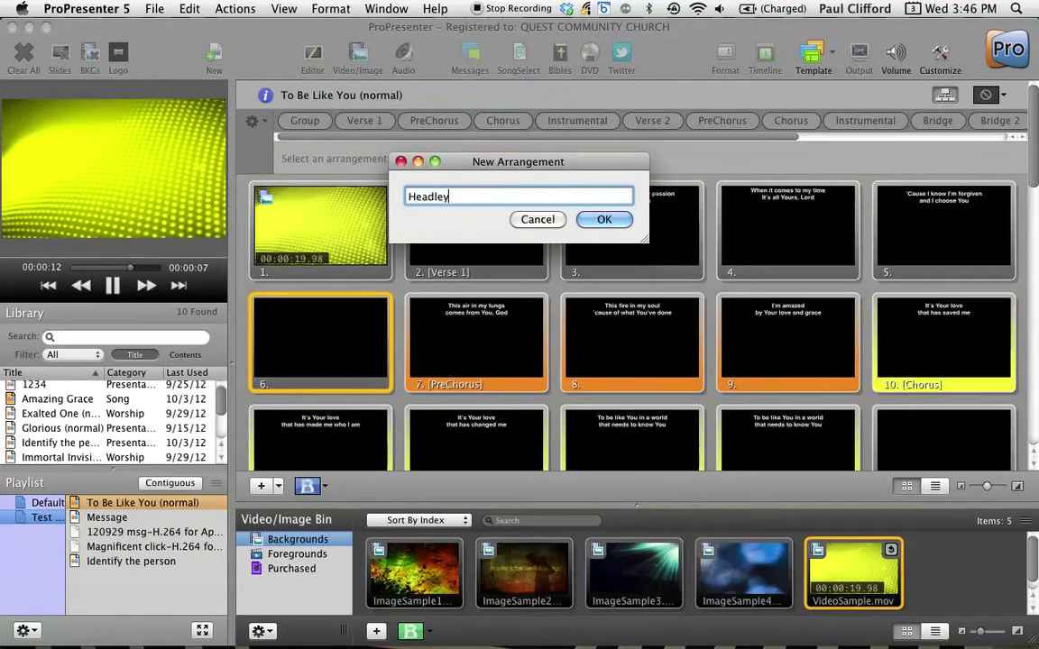
key(Return)
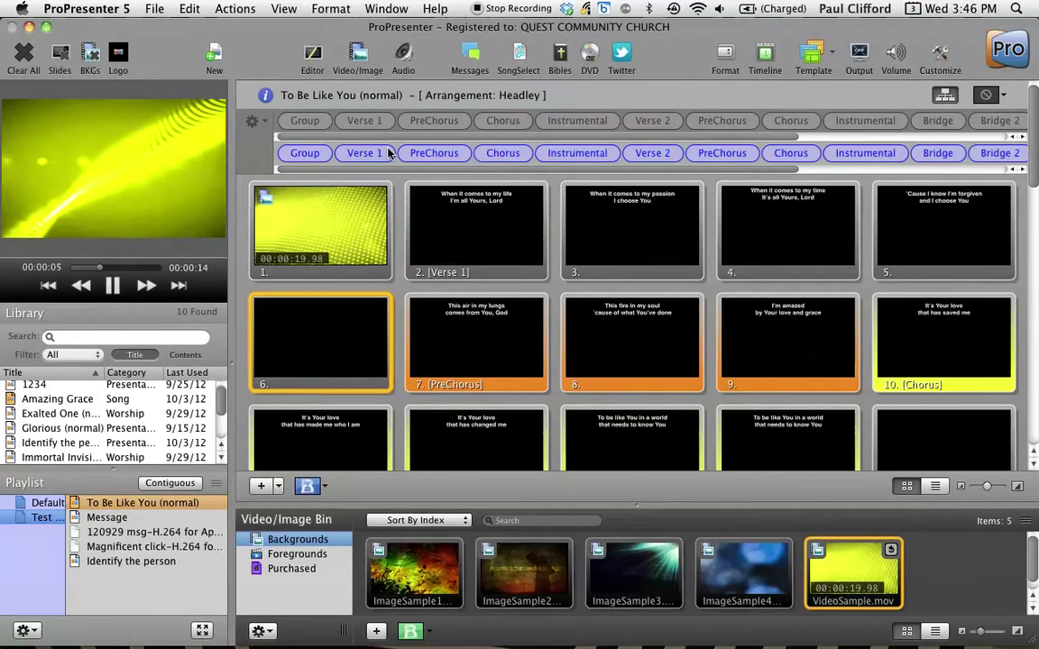
Remove Verse 2 and the PreChorus, Chorus and Instrumental groups that follow it from the Headley arrangement
mouse_move(394, 157)
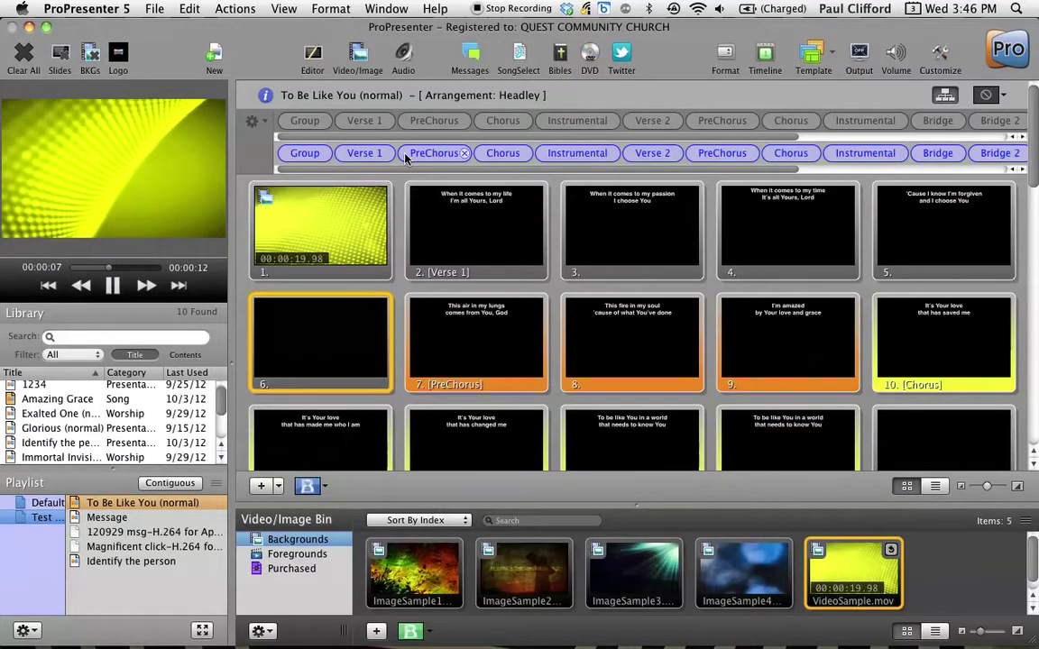
mouse_move(499, 155)
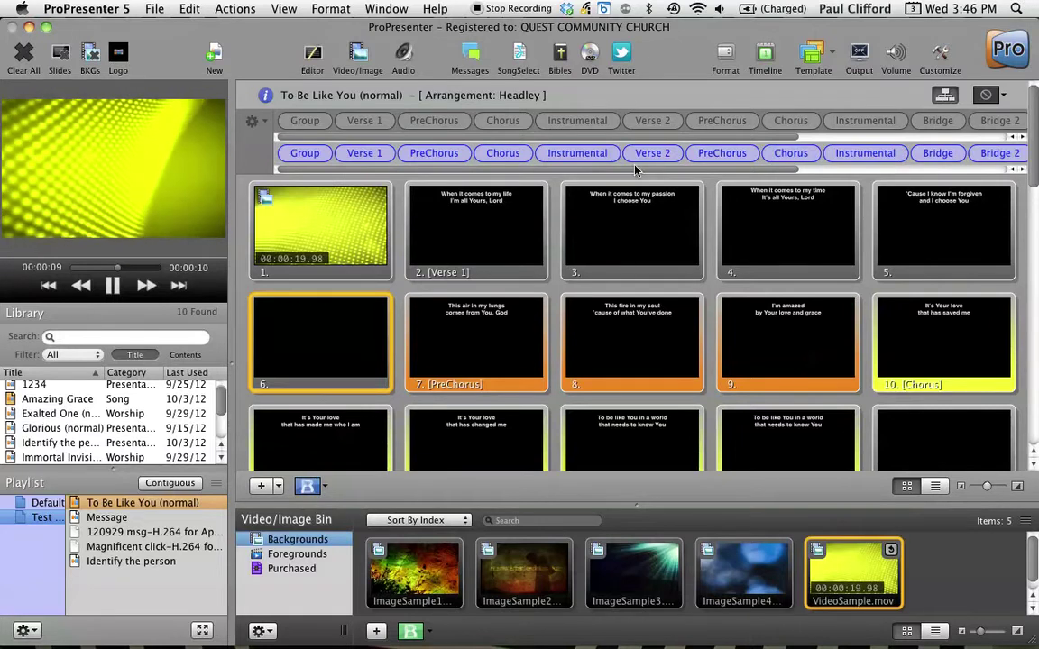
click(677, 155)
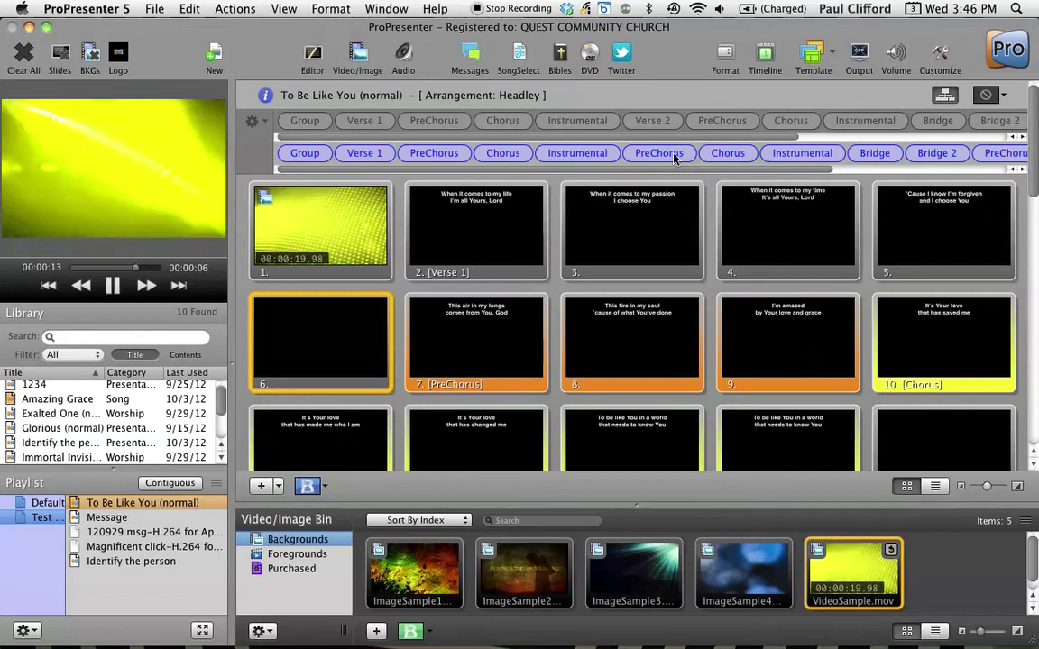
mouse_move(700, 153)
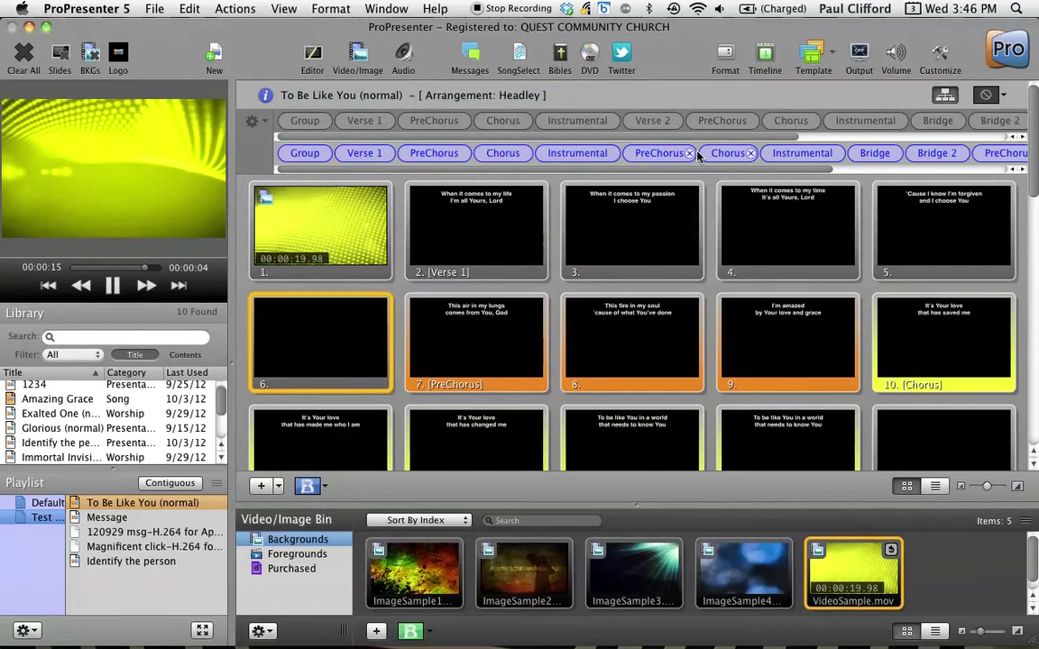
click(691, 154)
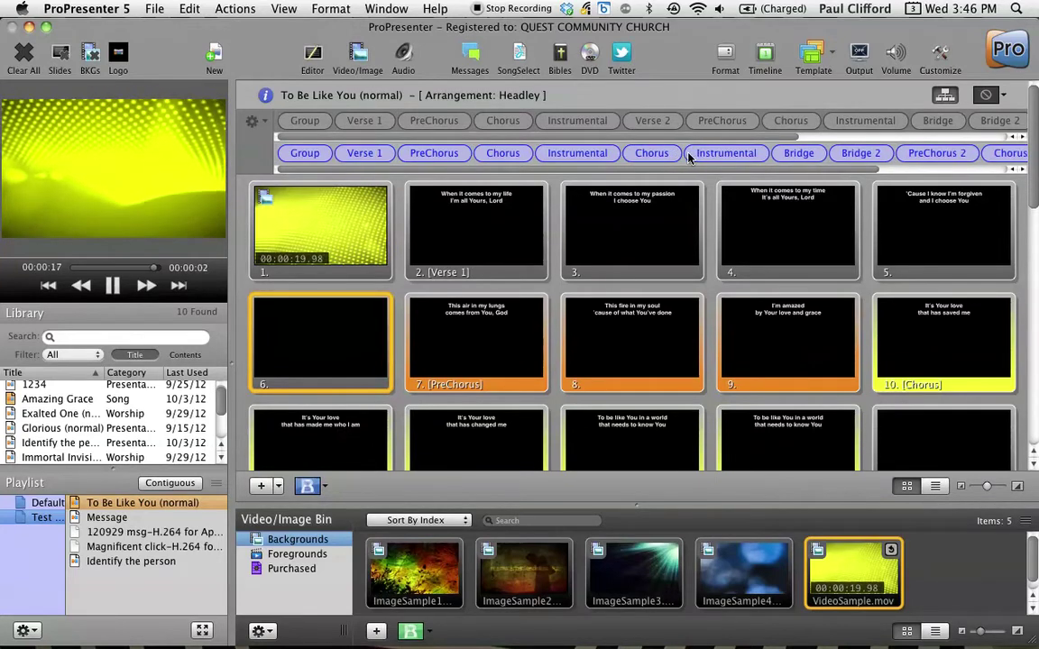
click(672, 155)
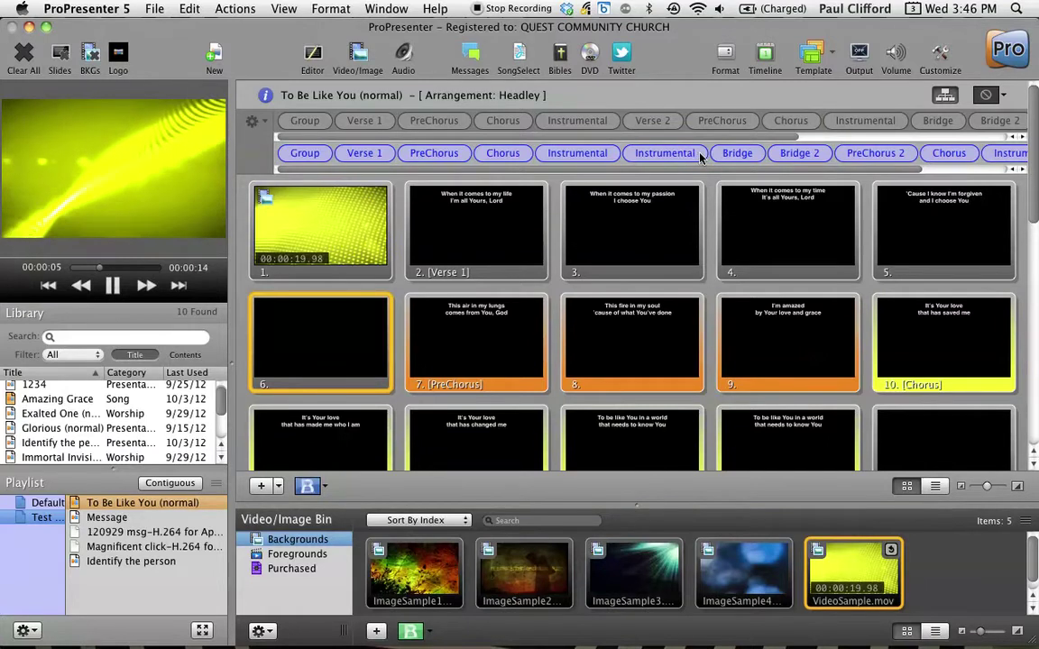
key(BackSpace)
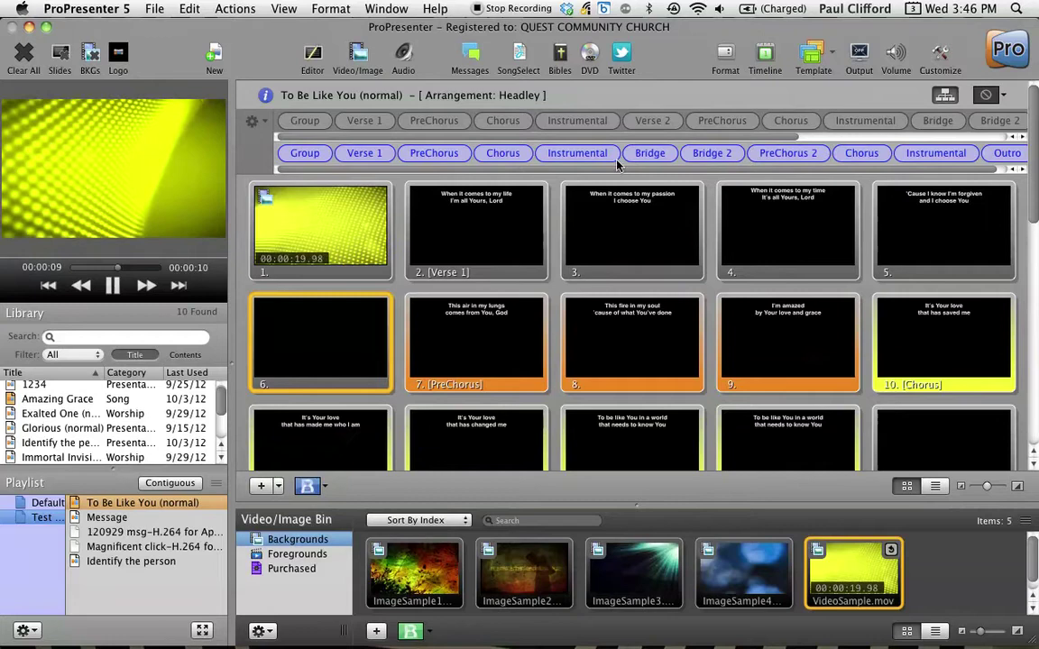
Review the arrangement's slides and insert Verse 2 from the master groups between Instrumental and Bridge
mouse_move(317, 154)
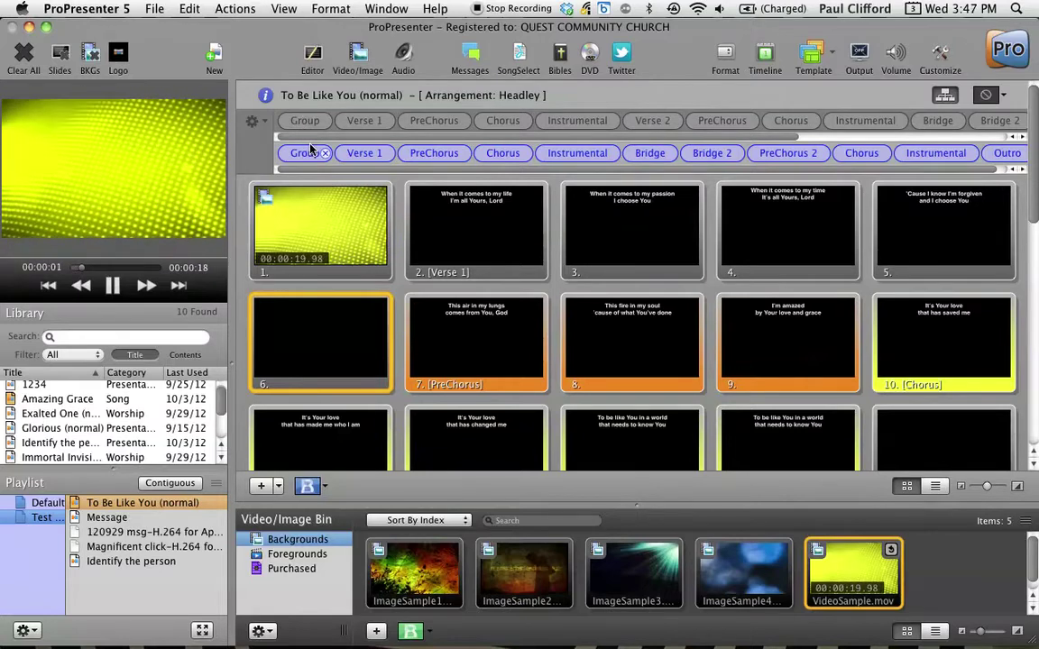
scroll(429, 231, down, 5)
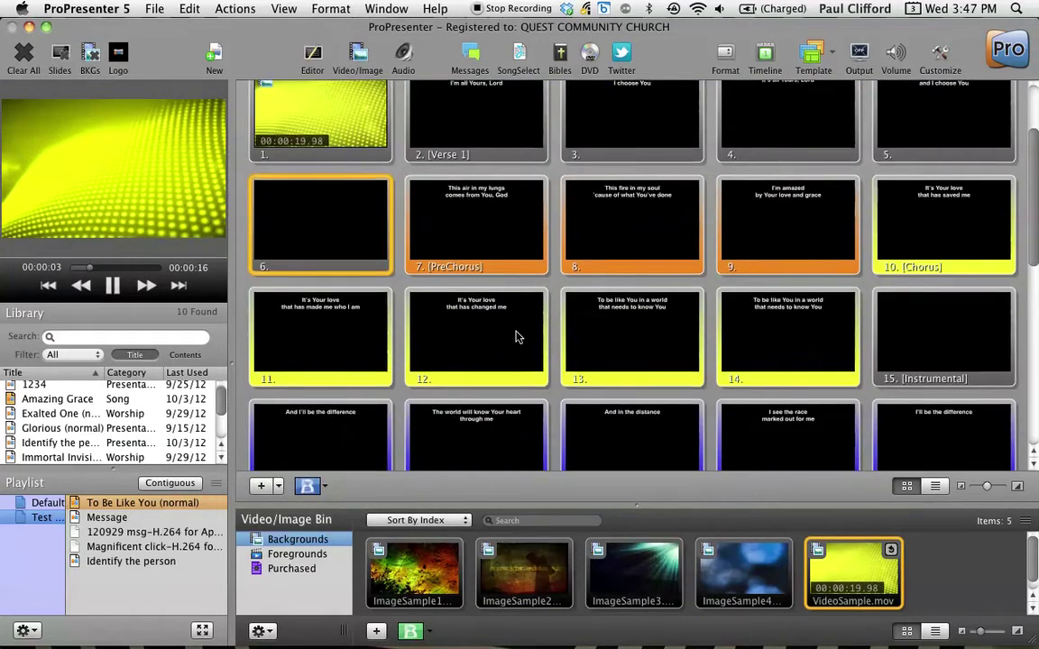
scroll(516, 336, down, 10)
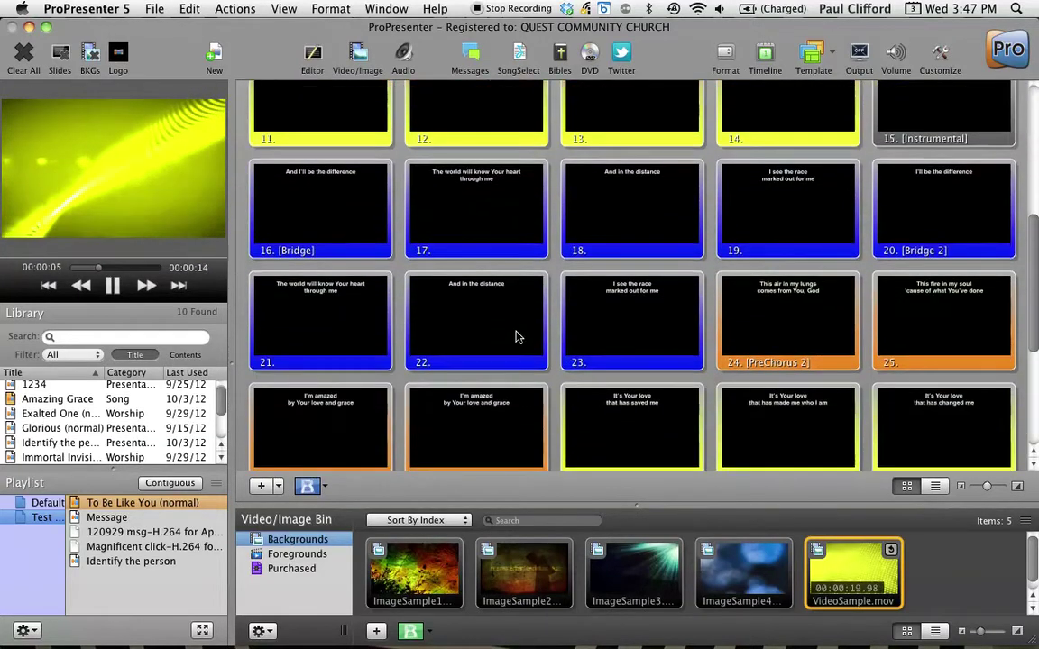
scroll(516, 336, down, 8)
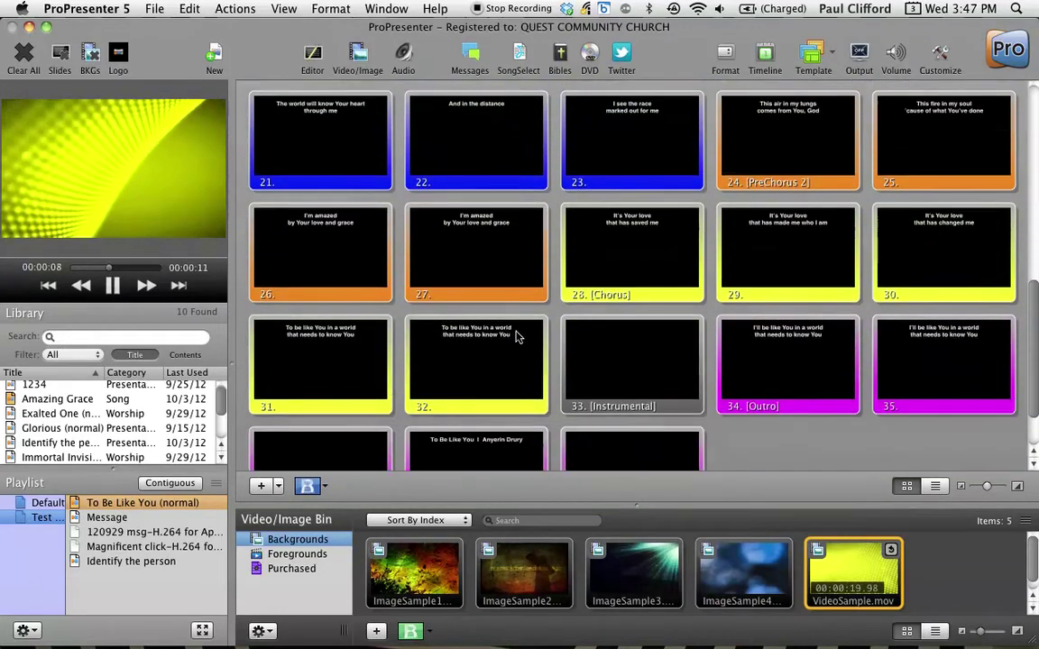
scroll(516, 336, up, 15)
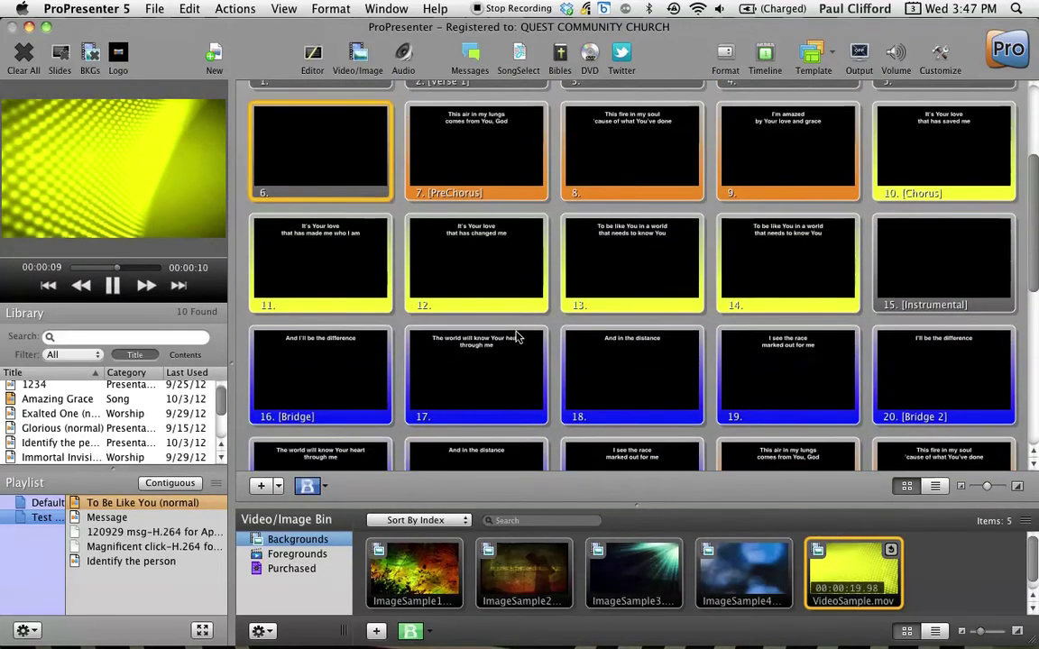
scroll(516, 337, up, 8)
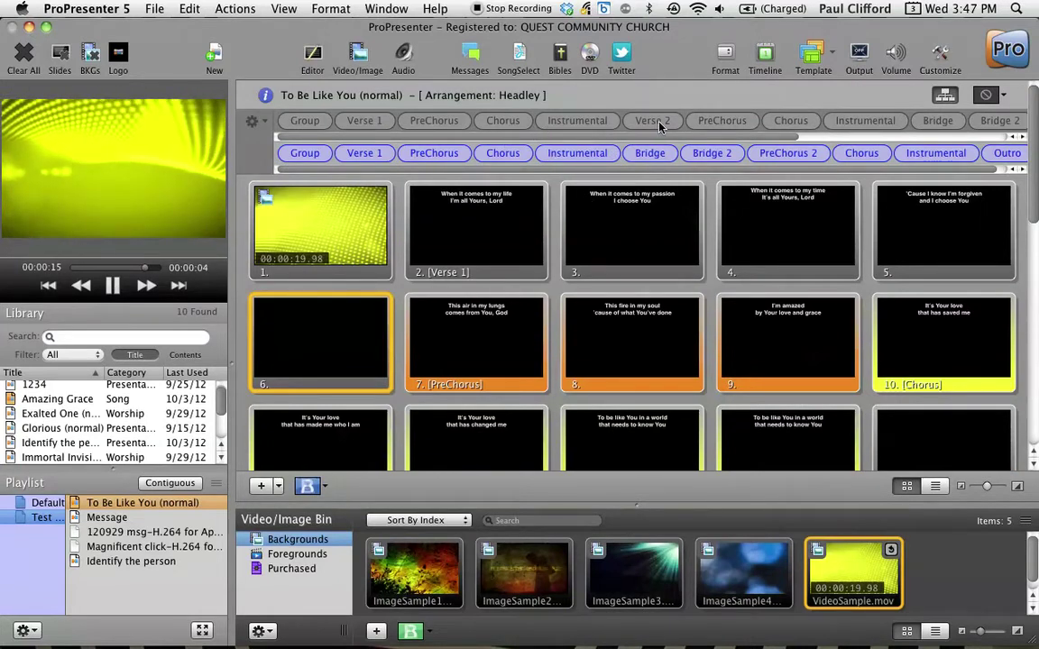
drag(659, 126, 636, 159)
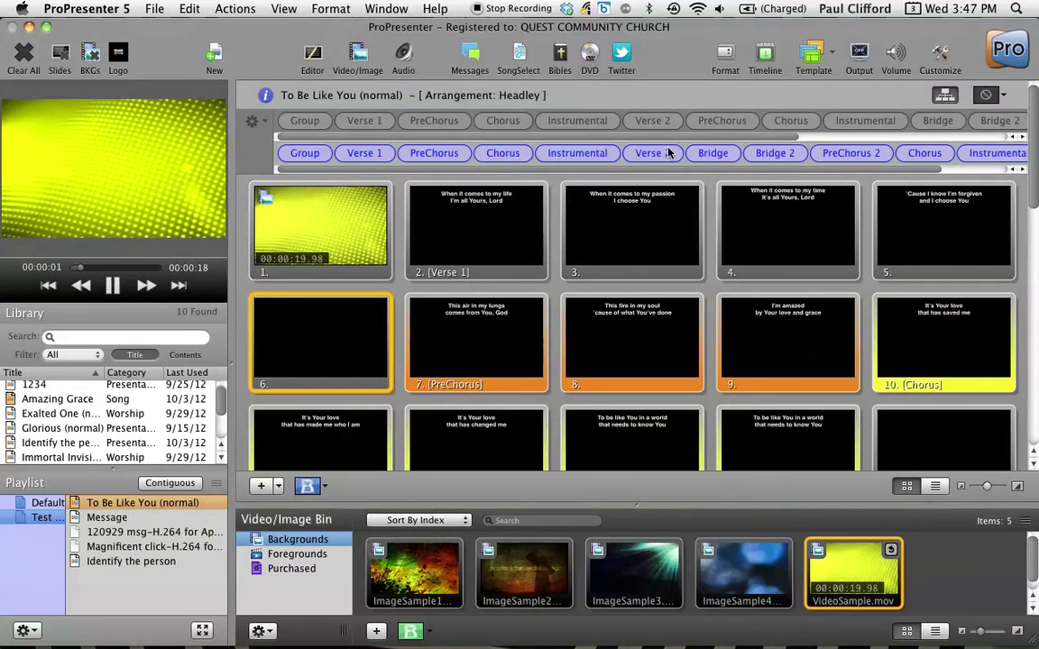
Remove Verse 2 from the Headley arrangement, between Instrumental and Bridge
key(Delete)
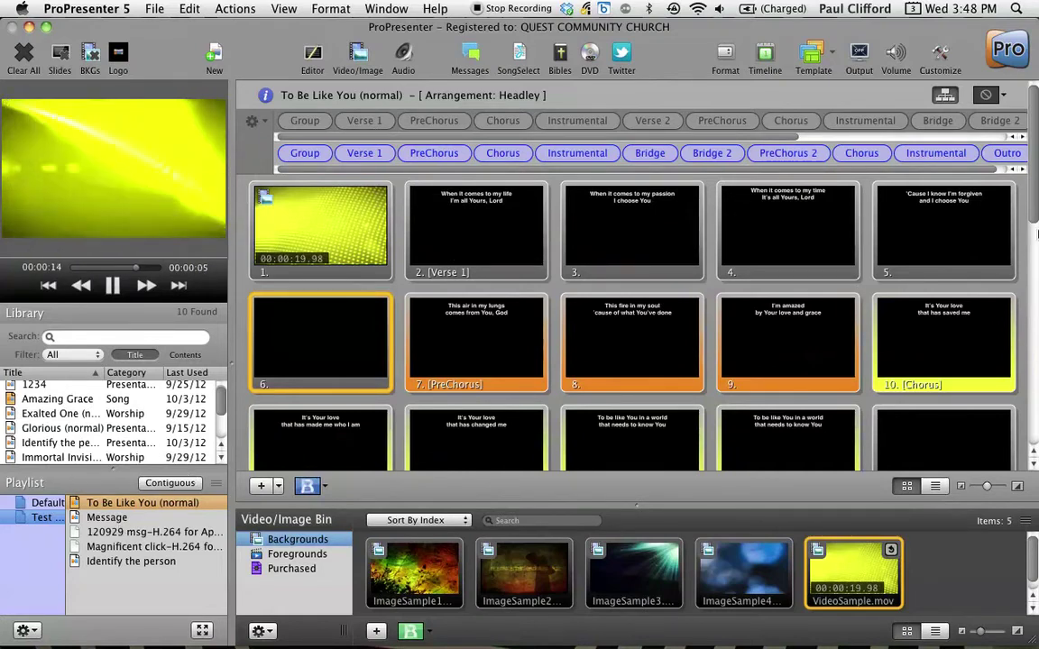
Create a new slide template named "test template"
click(830, 61)
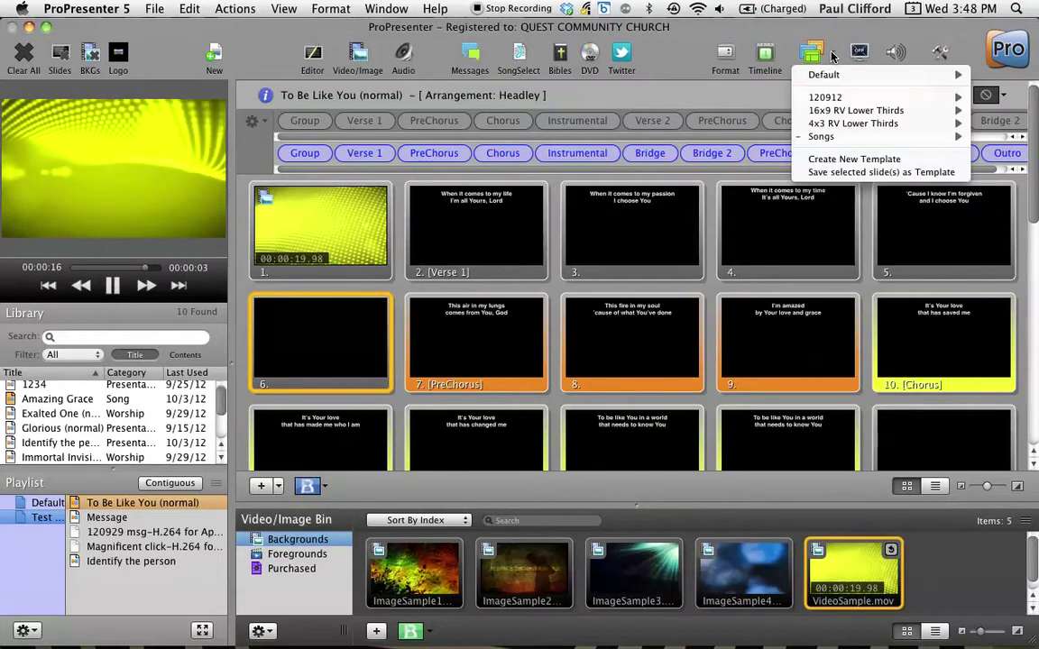
mouse_move(832, 83)
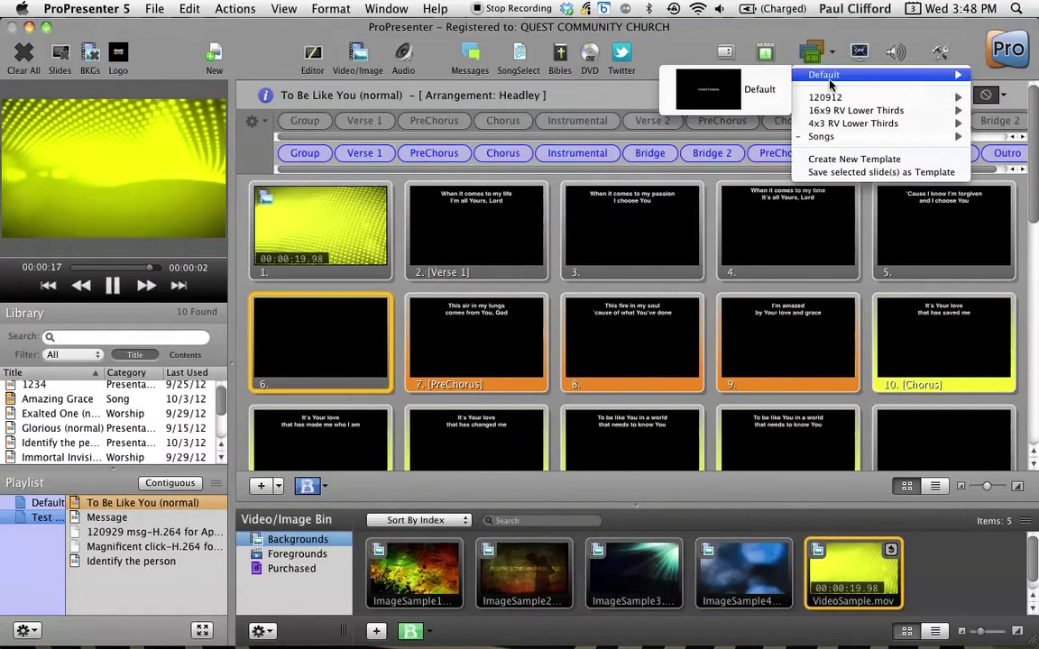
click(848, 160)
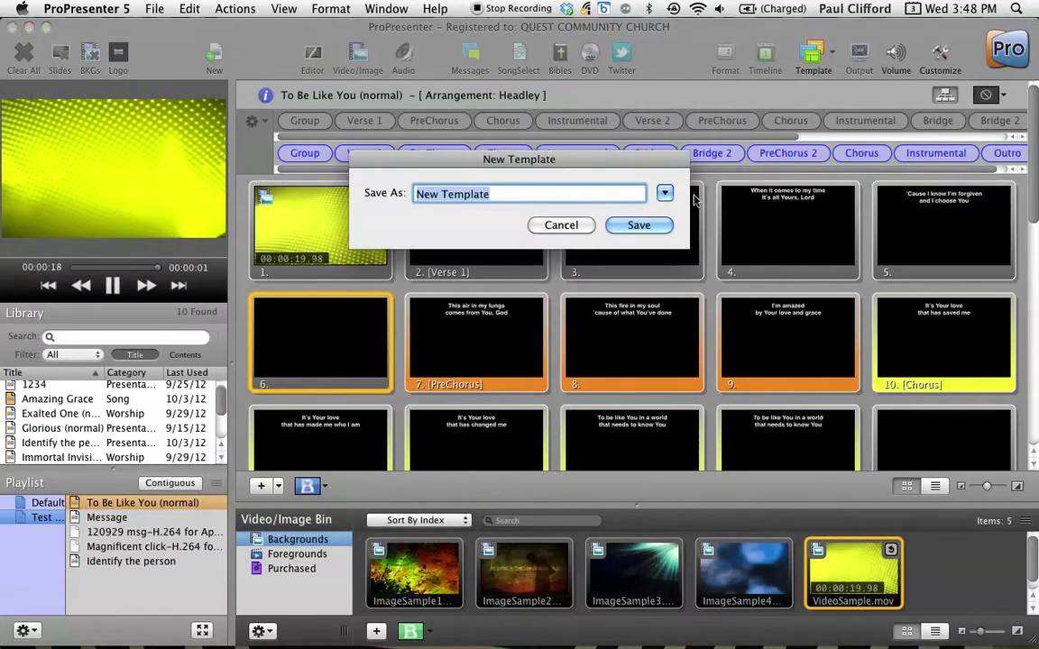
text(test)
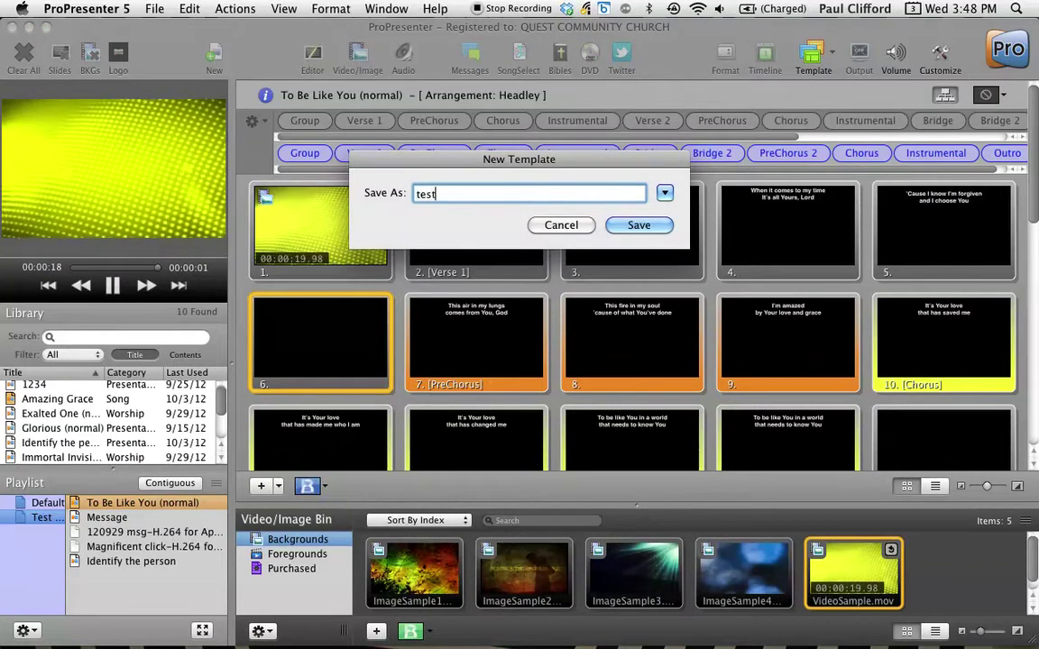
text( template)
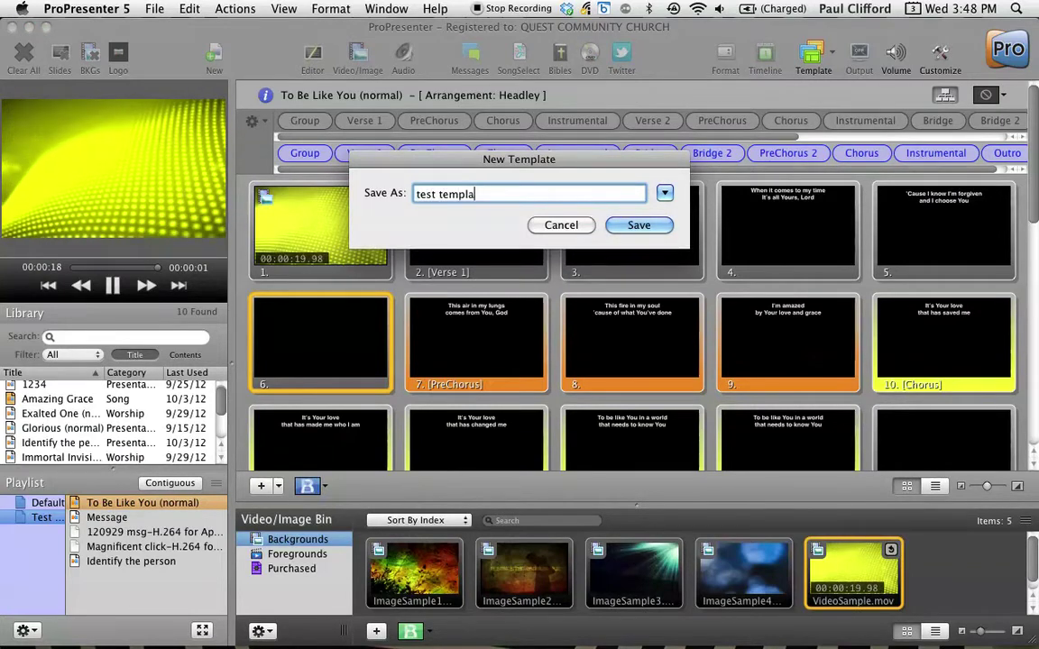
click(648, 231)
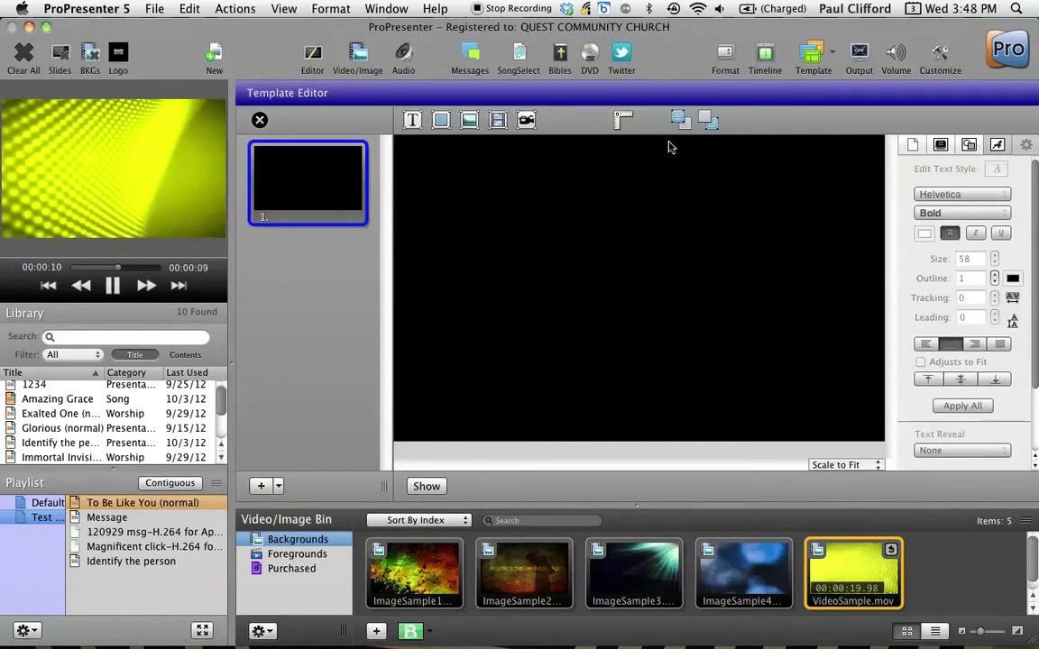
Add a Built-in iSight live video object to the template and place it in the slide's upper-left corner
click(526, 120)
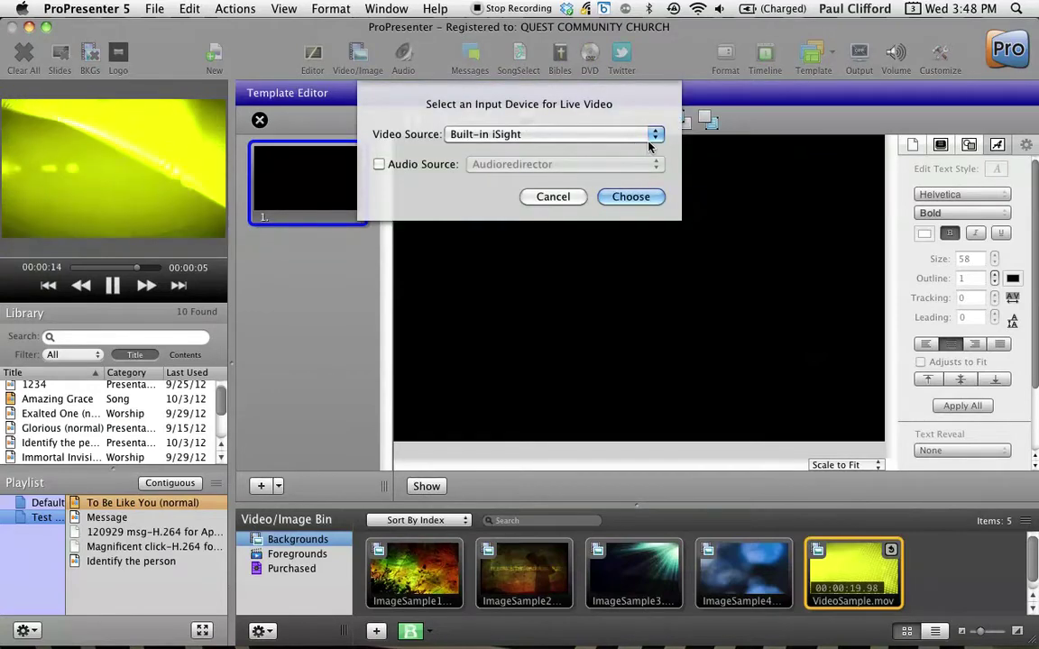
click(629, 197)
drag(657, 271, 465, 163)
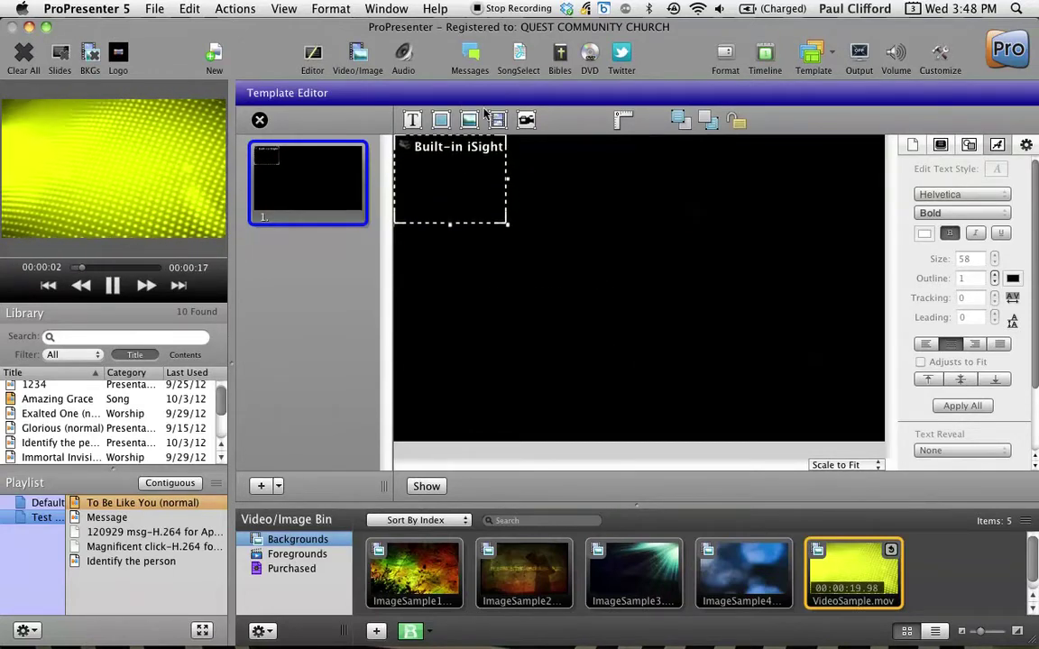
Add a text box to the template and enlarge it to fill most of the area beside the live video object
click(413, 120)
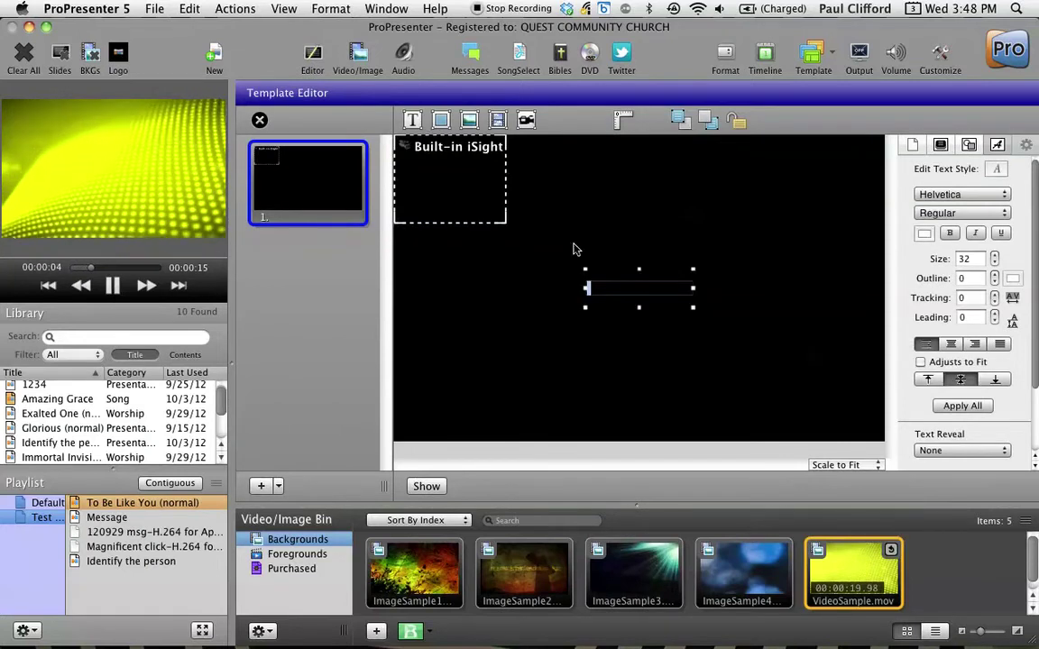
drag(640, 272, 651, 163)
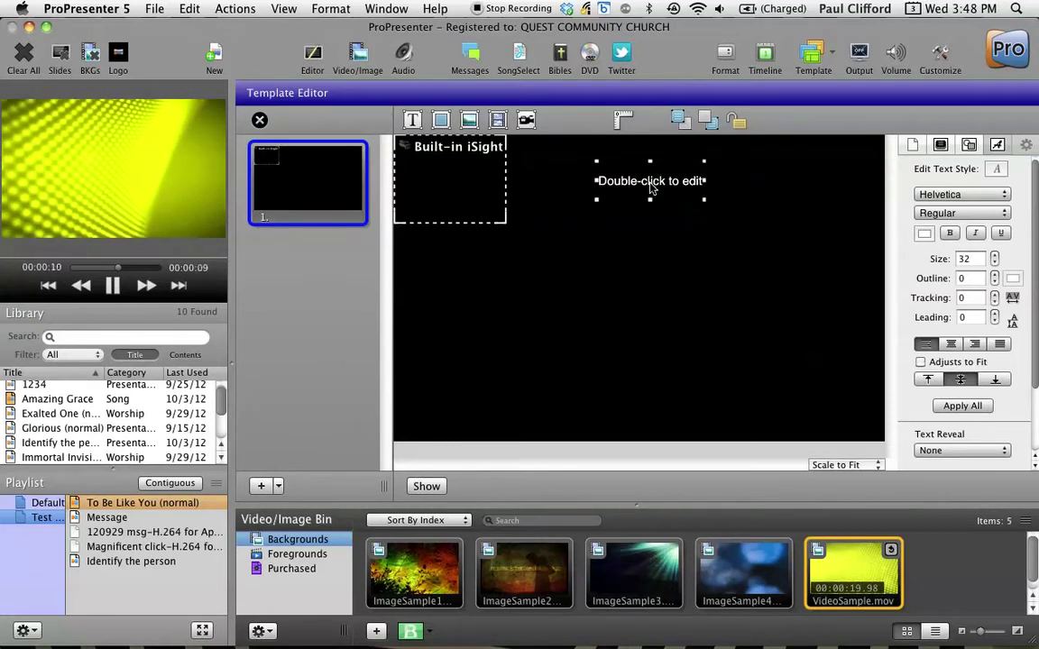
double_click(651, 185)
drag(650, 201, 651, 365)
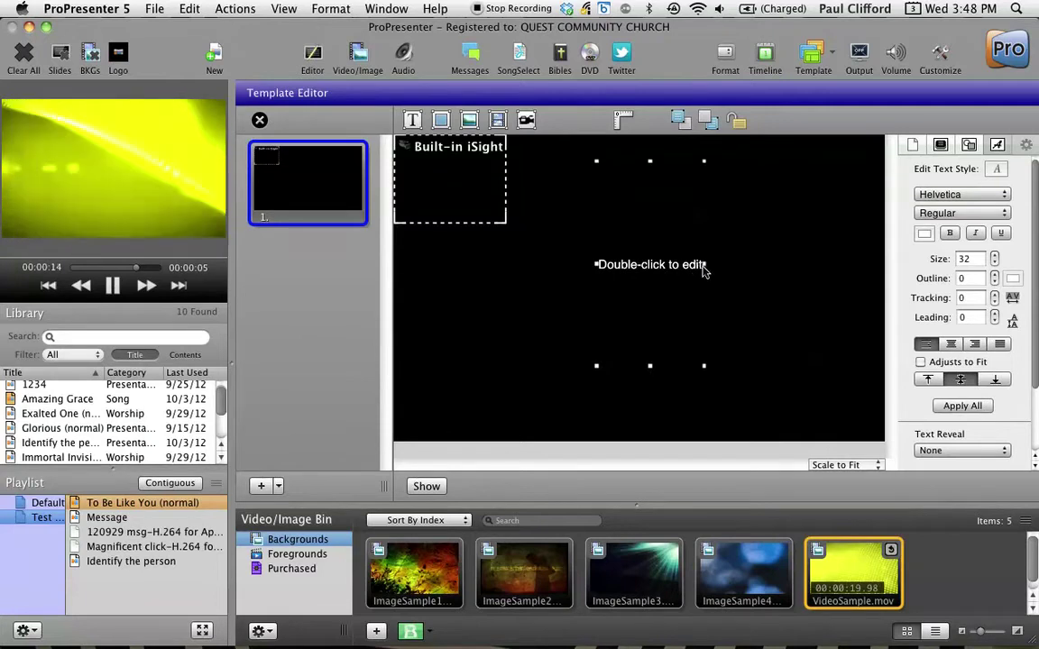
drag(704, 265, 833, 266)
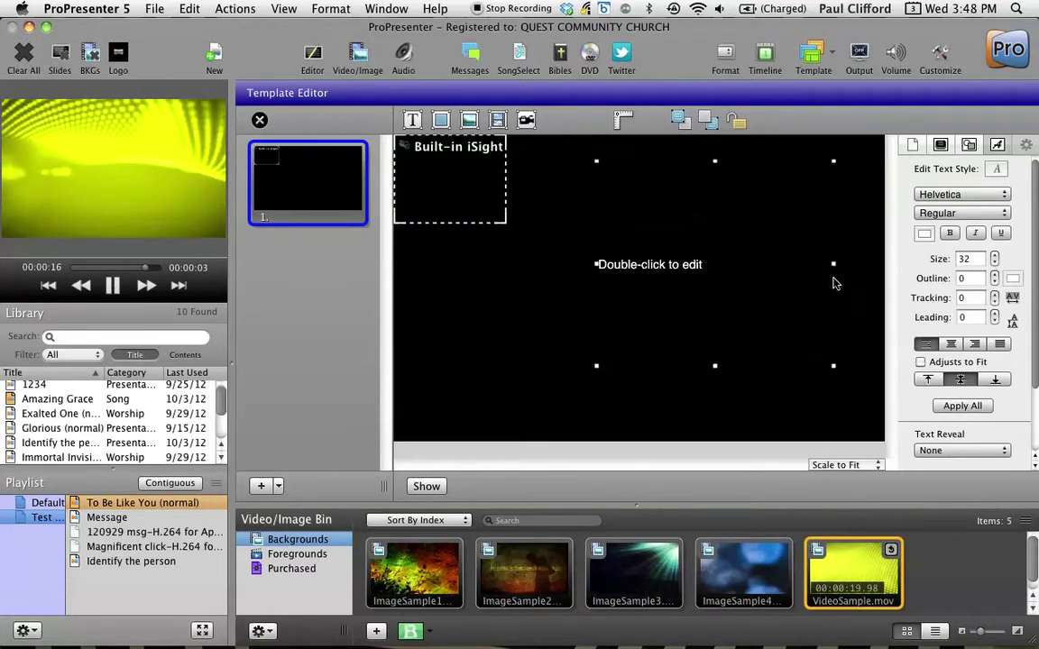
drag(595, 263, 514, 265)
Center the text box's text horizontally and align it to the bottom of the box
double_click(614, 266)
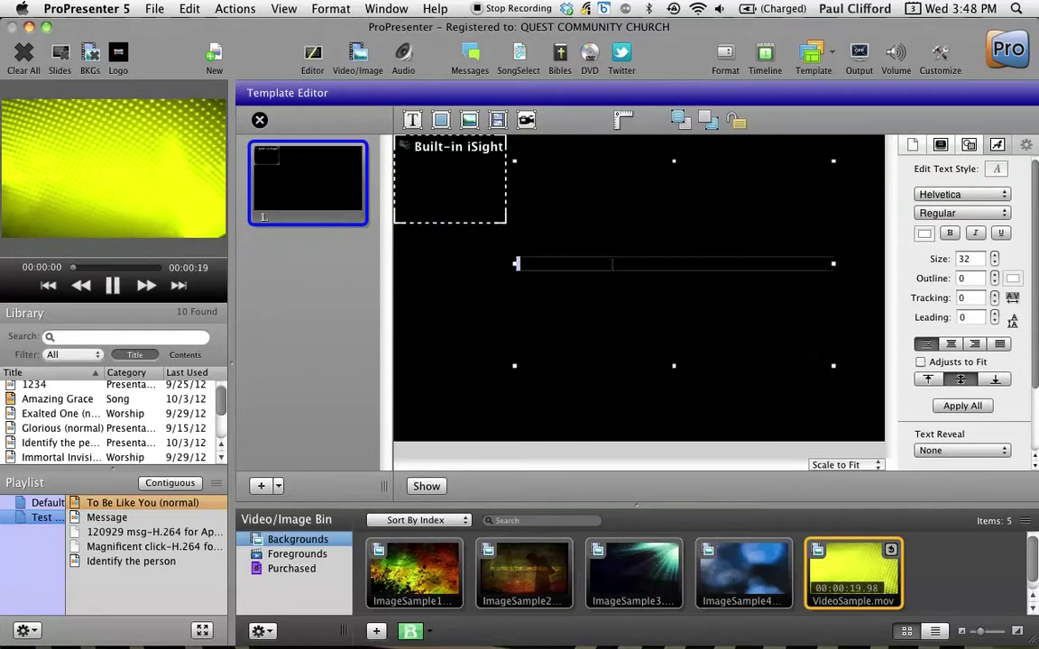
click(951, 344)
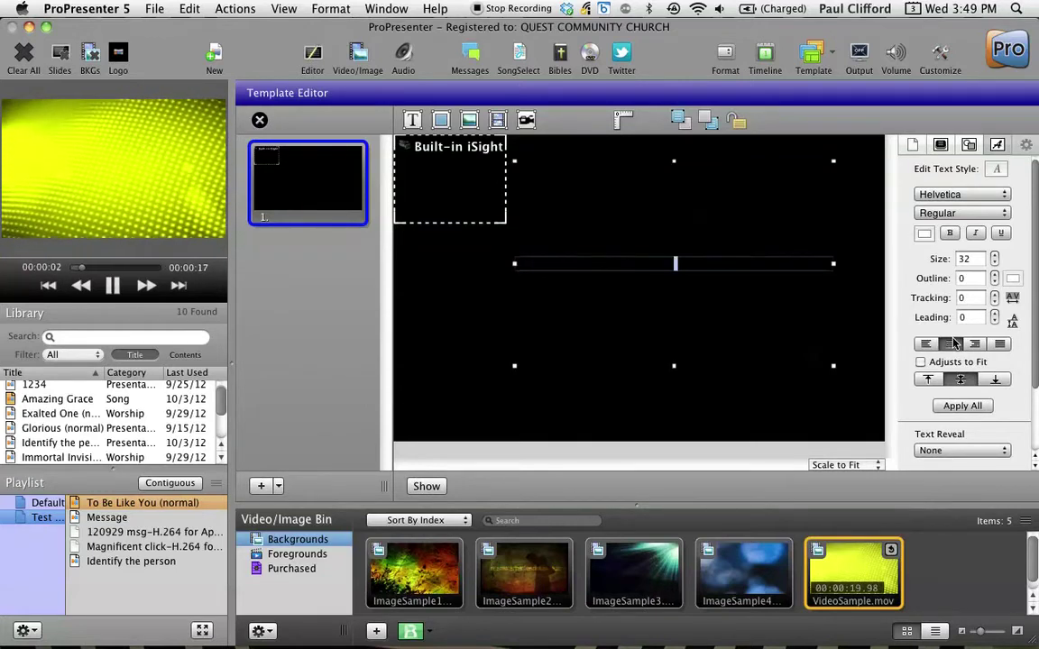
click(996, 380)
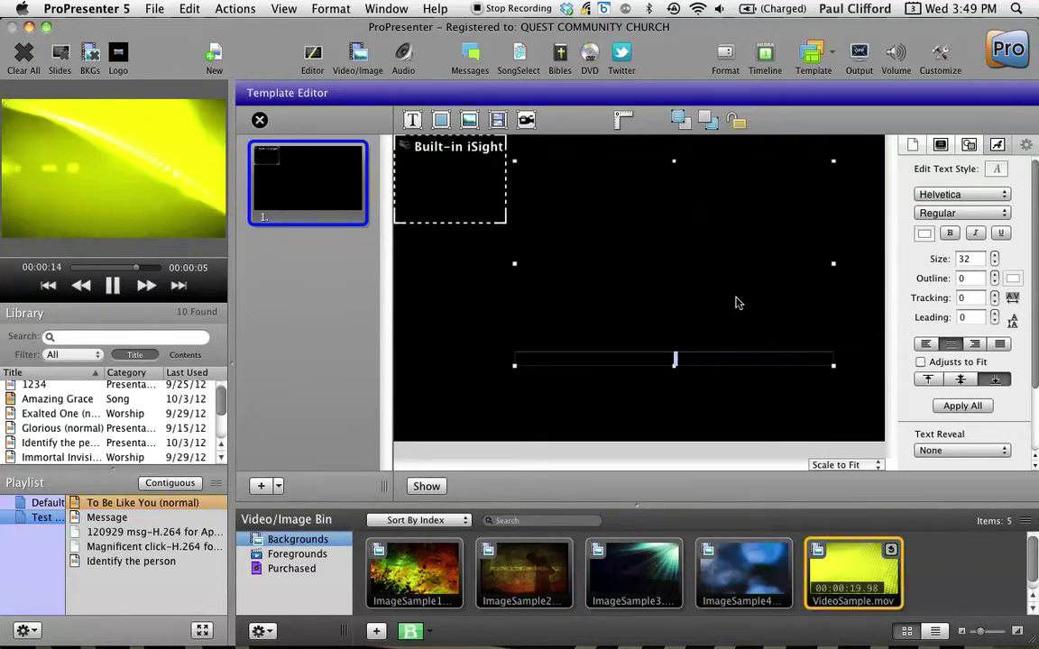
Delete the Built-in iSight live video object from the template
click(428, 159)
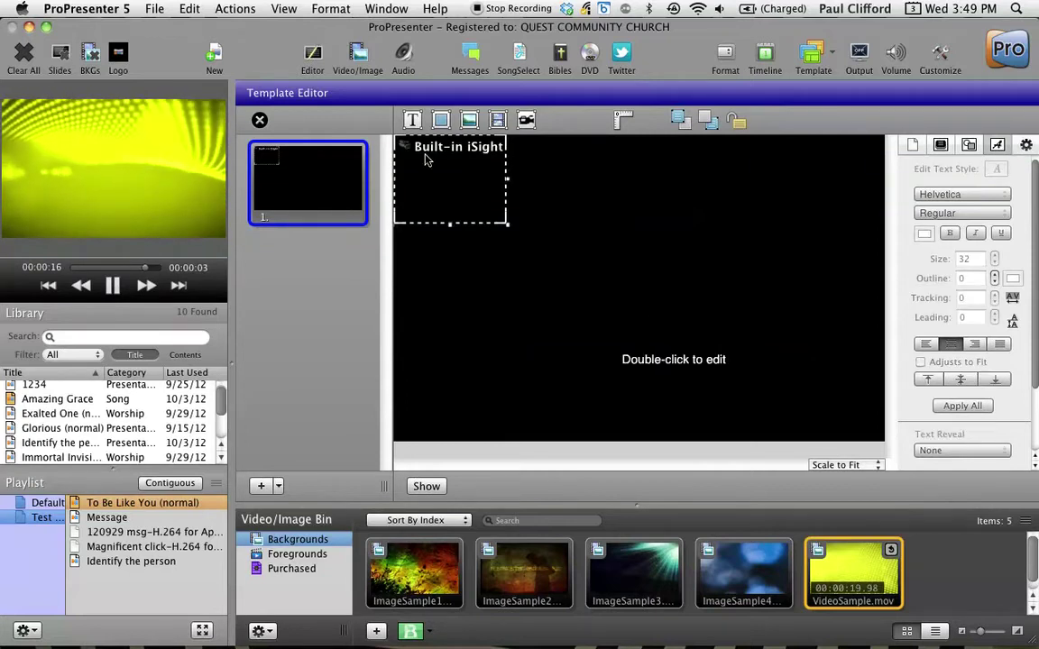
key(Delete)
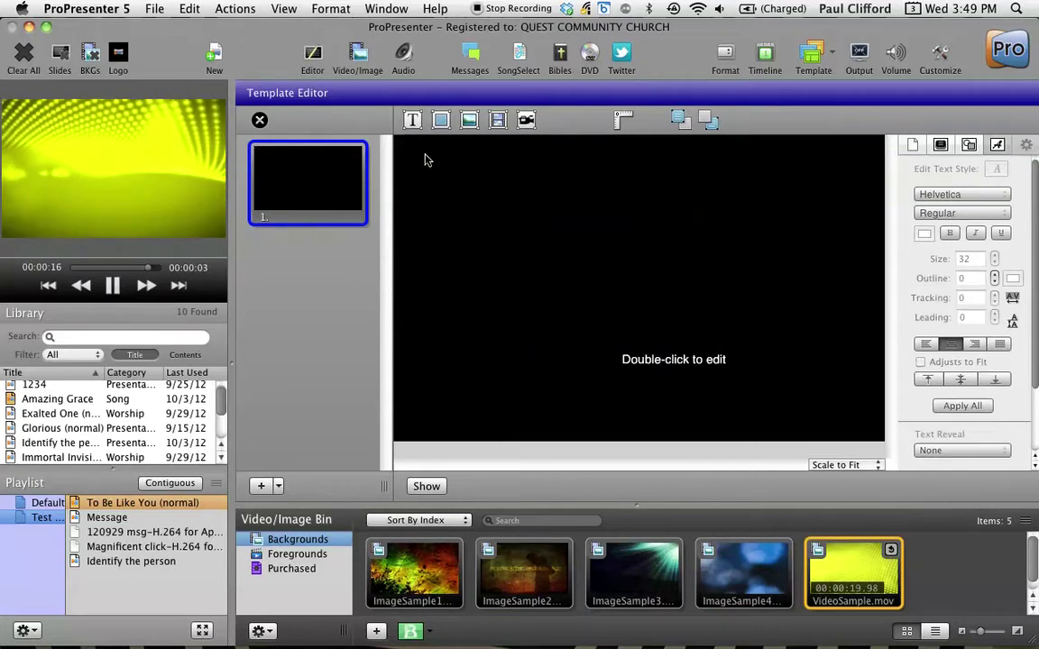
click(671, 367)
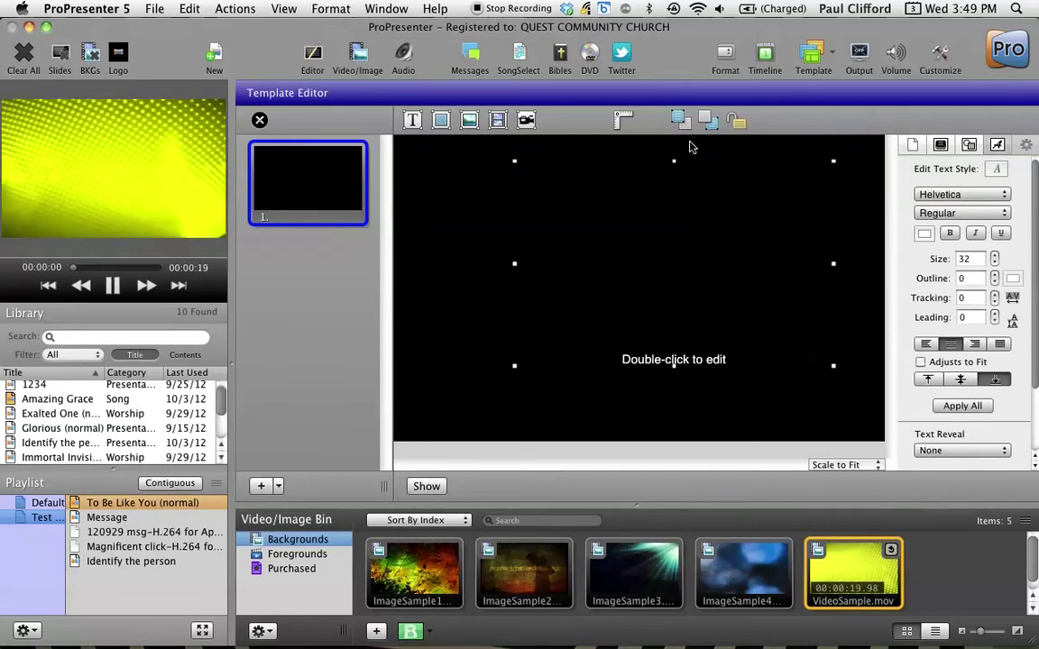
click(465, 123)
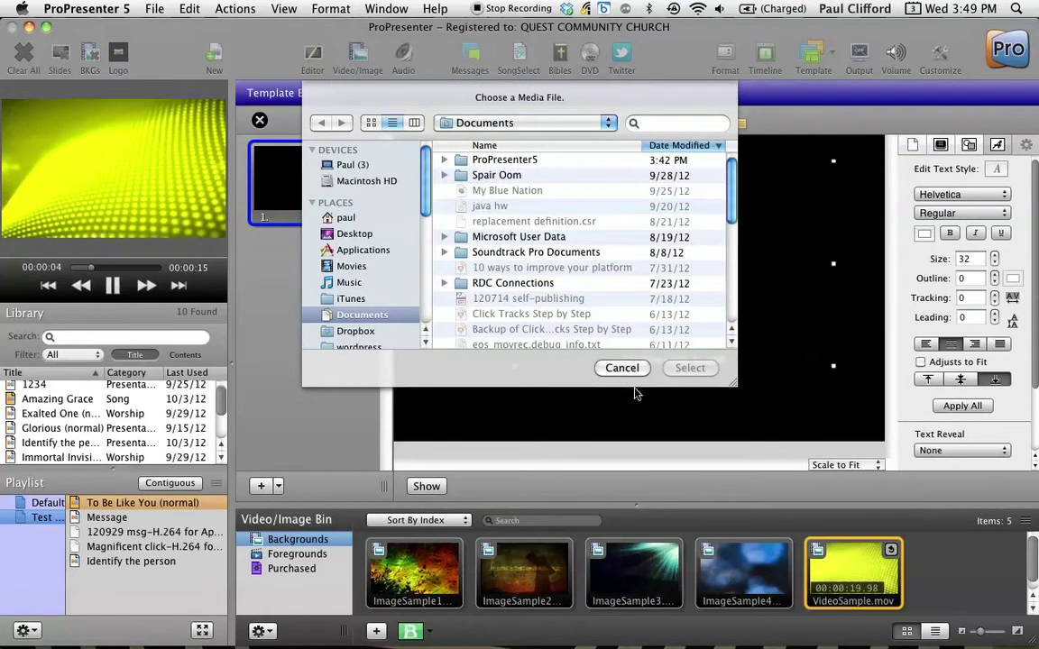
click(632, 368)
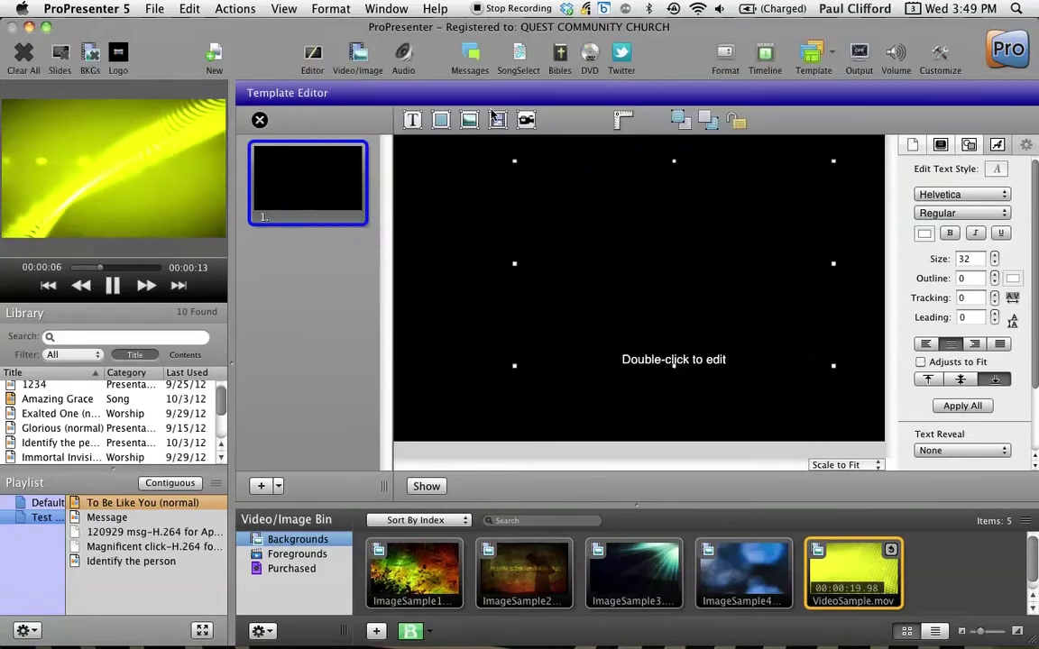
Add a rectangle about 762 by 555 near the slide's upper-left corner and bring the text box in front of it
click(441, 126)
drag(640, 306, 441, 198)
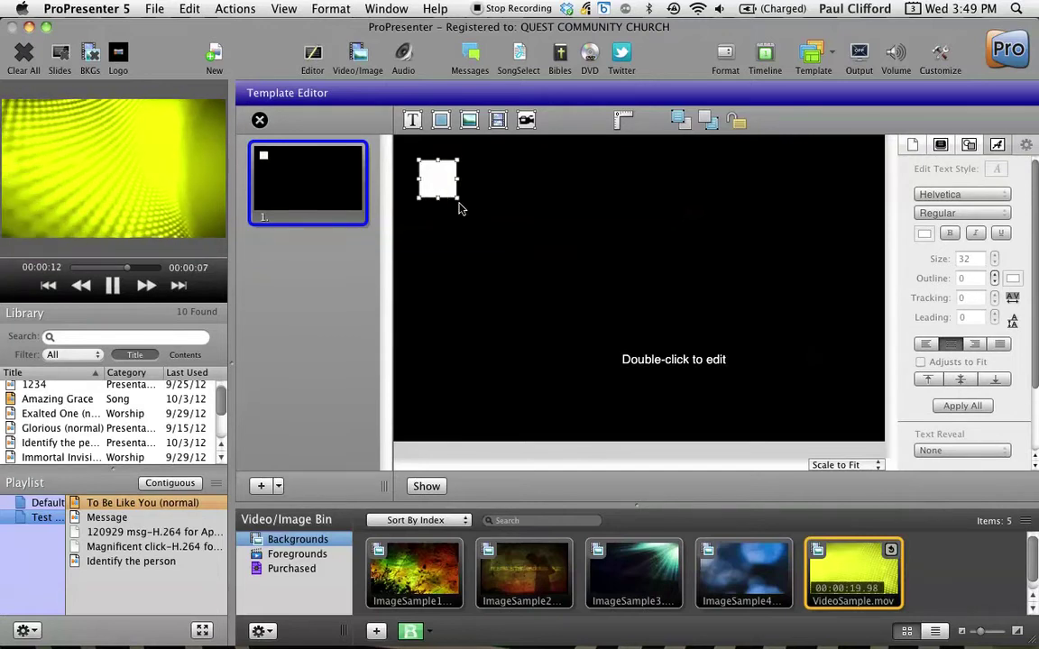
drag(410, 179, 630, 361)
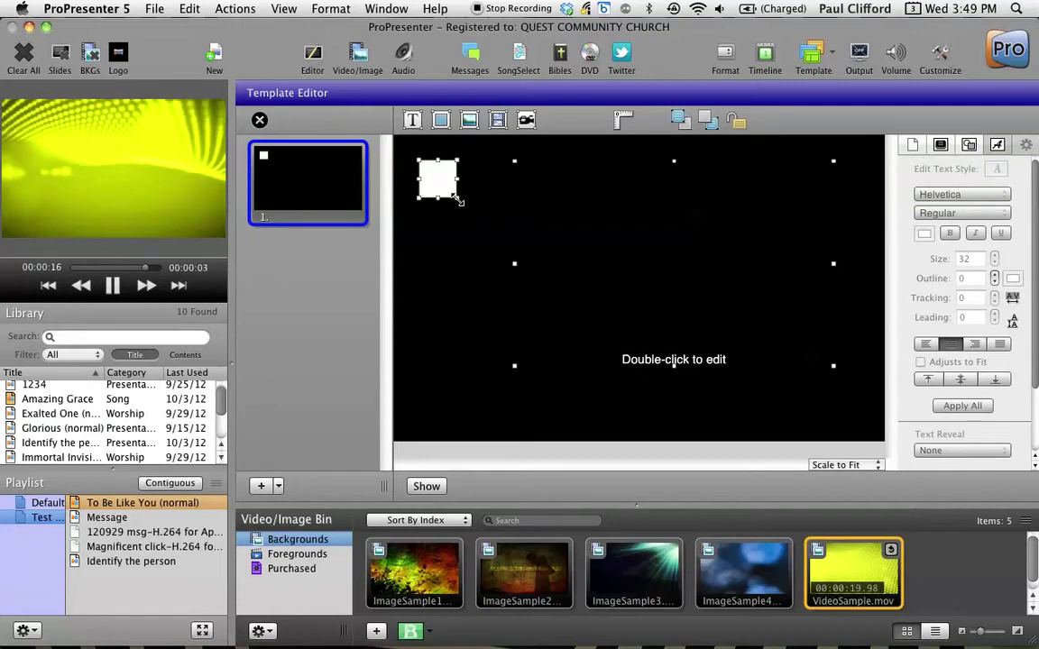
click(457, 229)
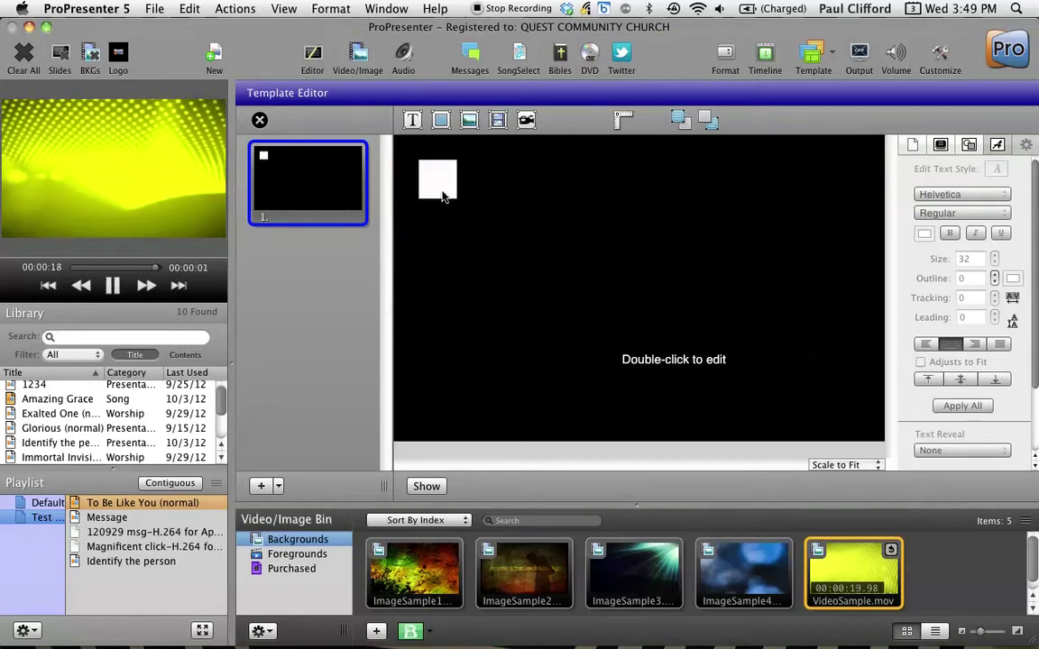
click(443, 197)
drag(457, 199, 712, 377)
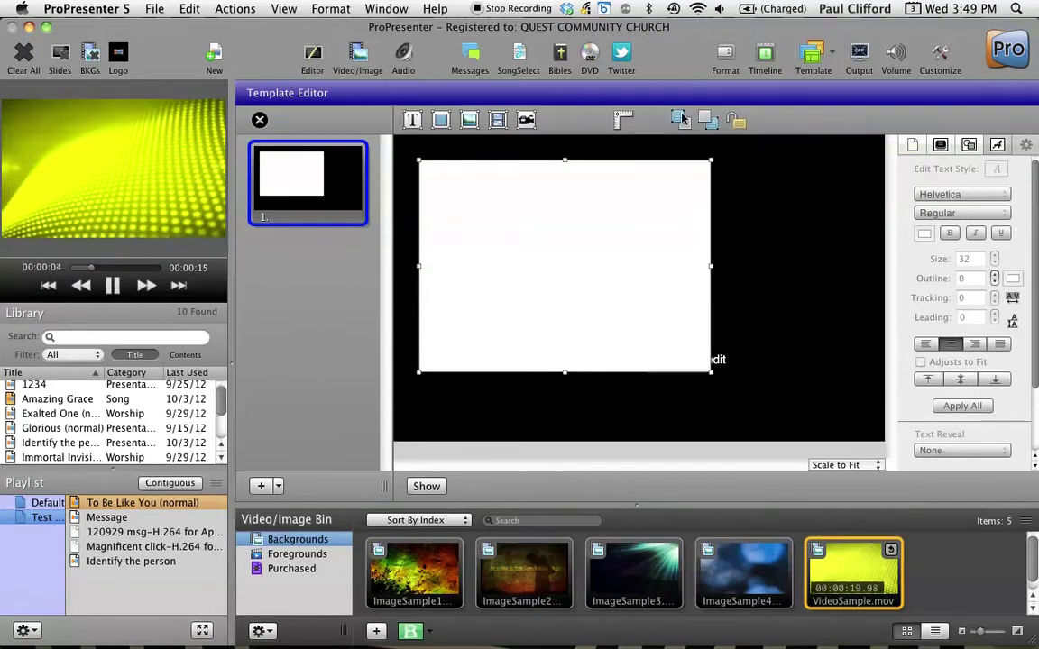
click(721, 361)
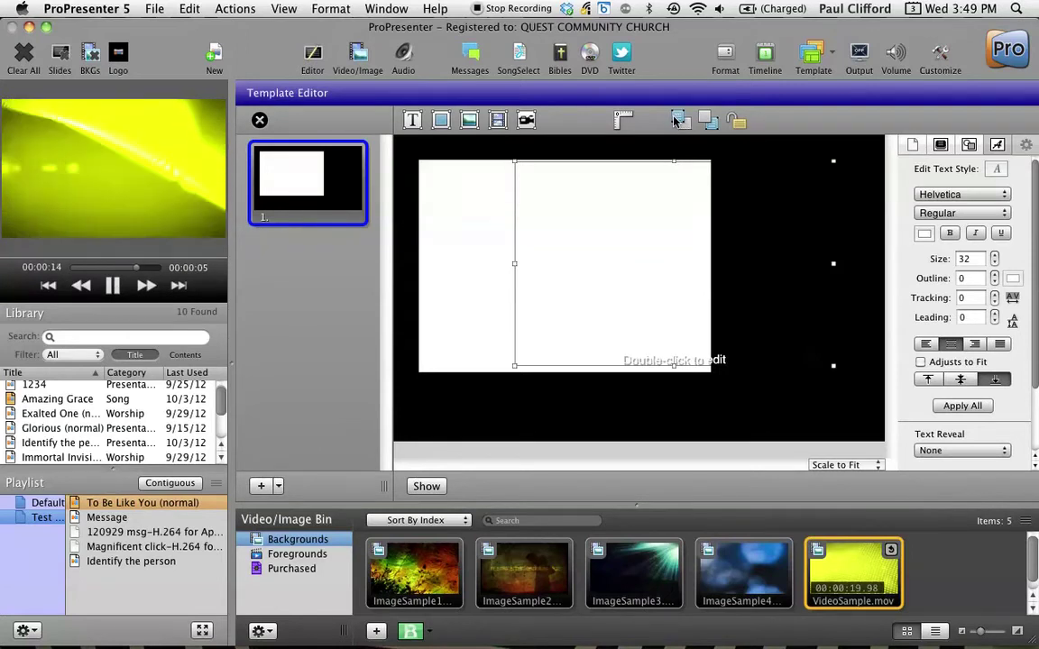
Fill the rectangle with magenta at 100% opacity and close the template editor
click(470, 202)
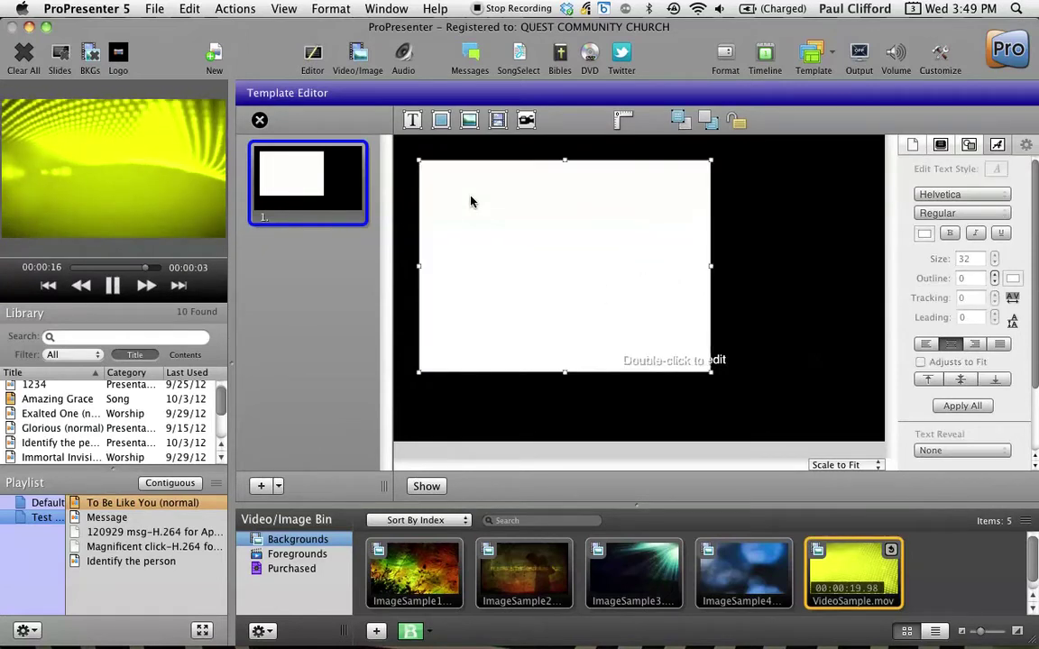
click(970, 146)
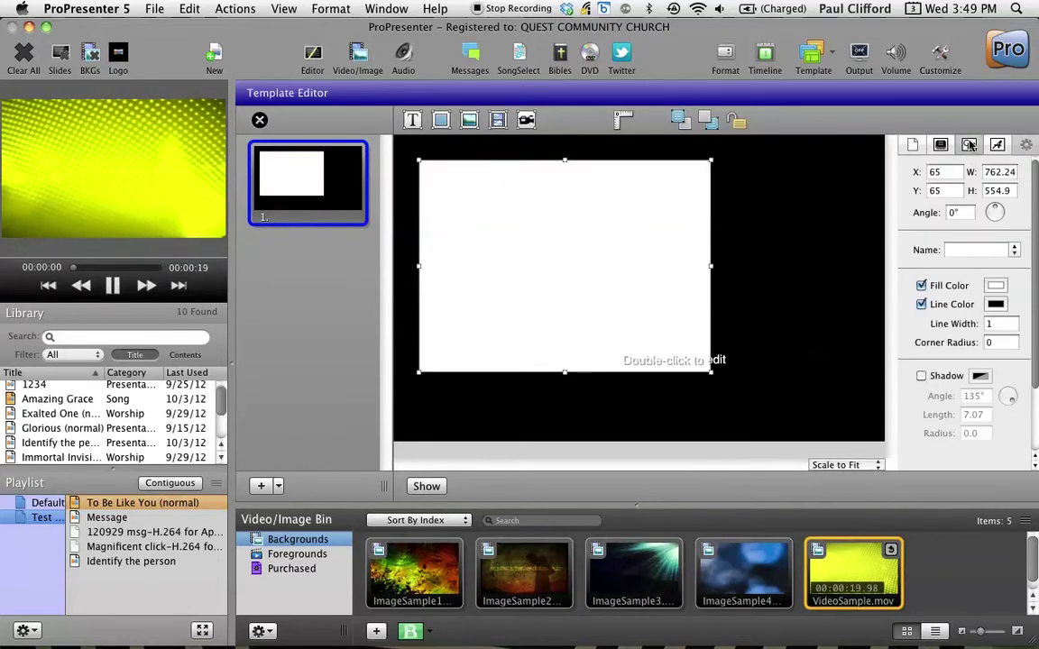
click(996, 285)
click(314, 405)
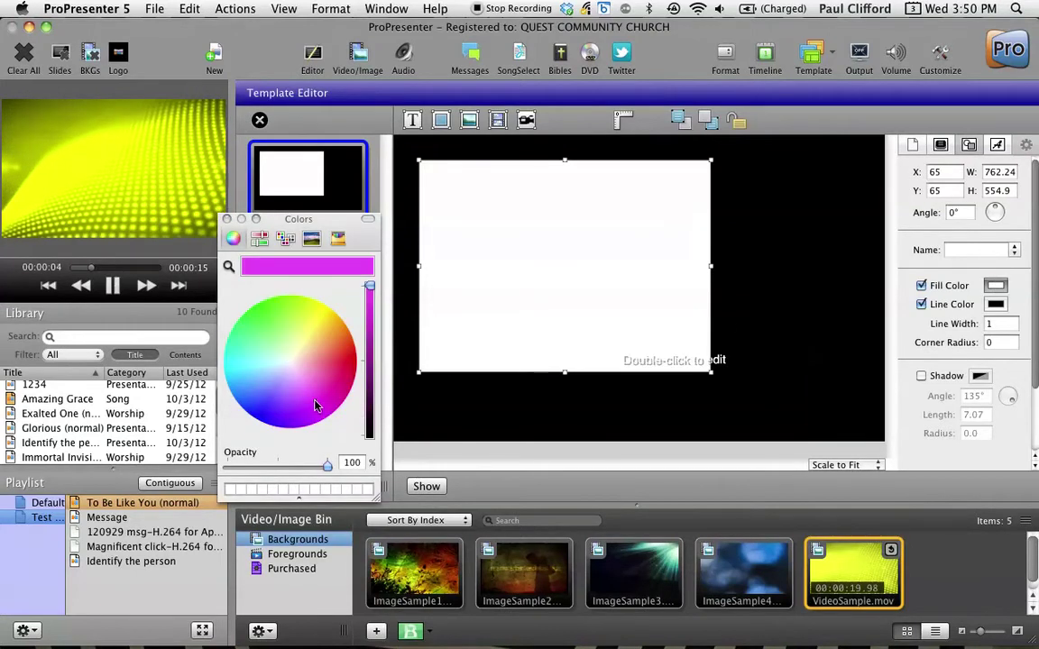
click(226, 219)
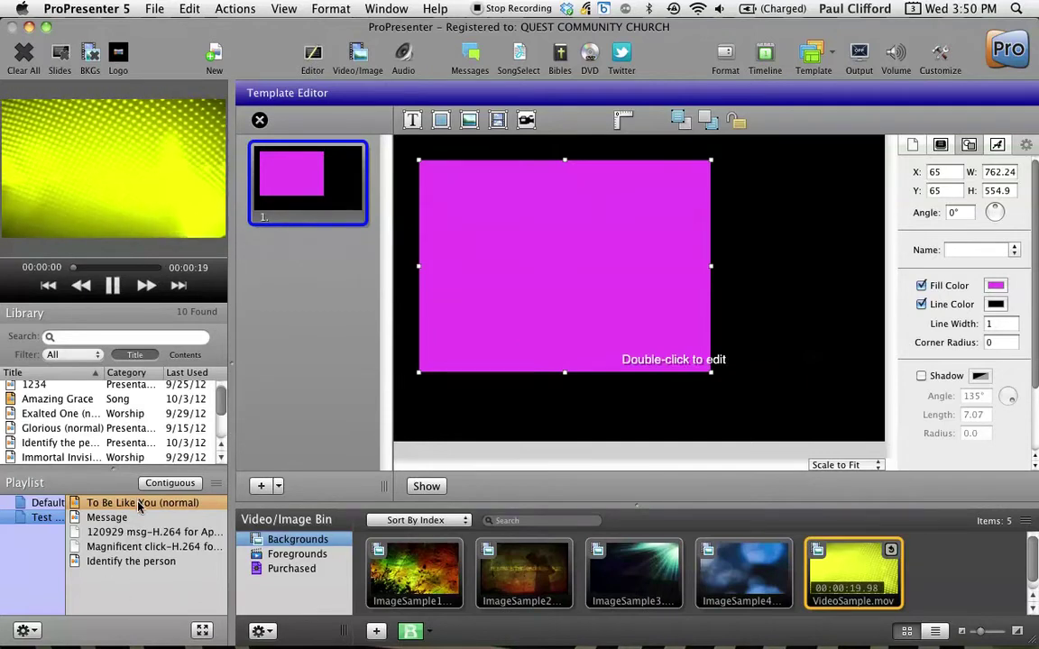
click(259, 121)
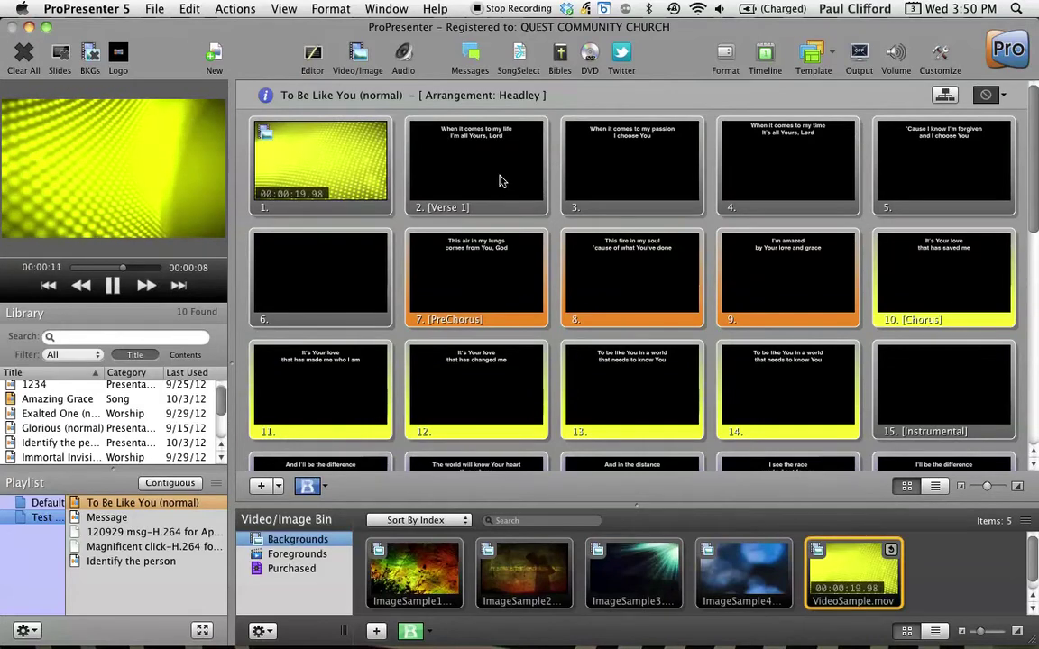
Quick-edit slide 14 so its second line reads "that needs to know Your love", and close the quick editor
right_click(780, 383)
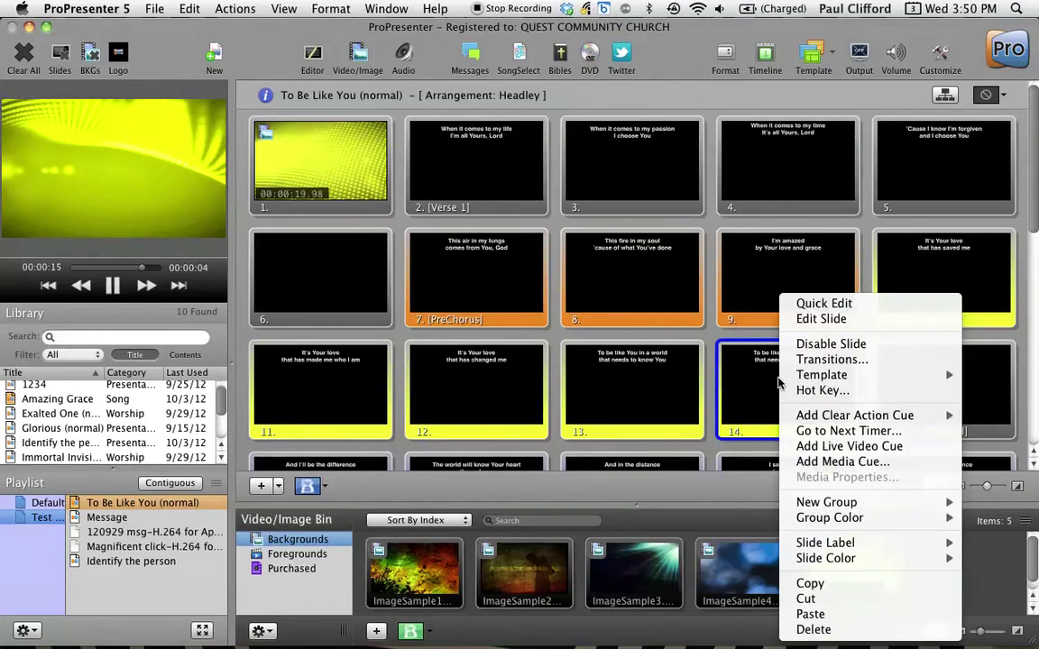
click(812, 304)
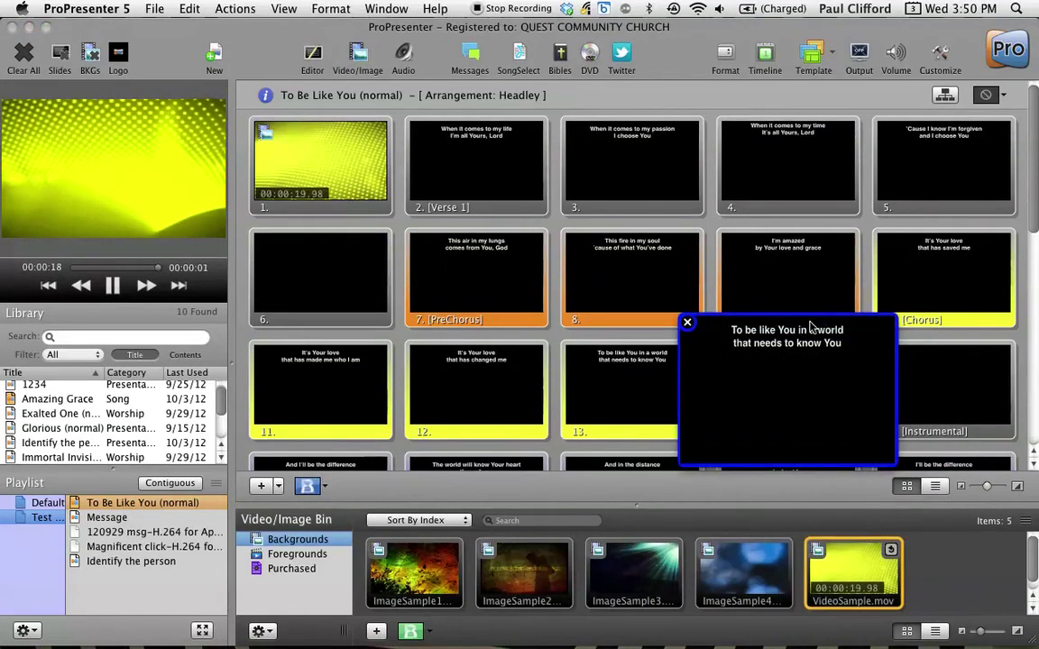
drag(811, 327, 536, 178)
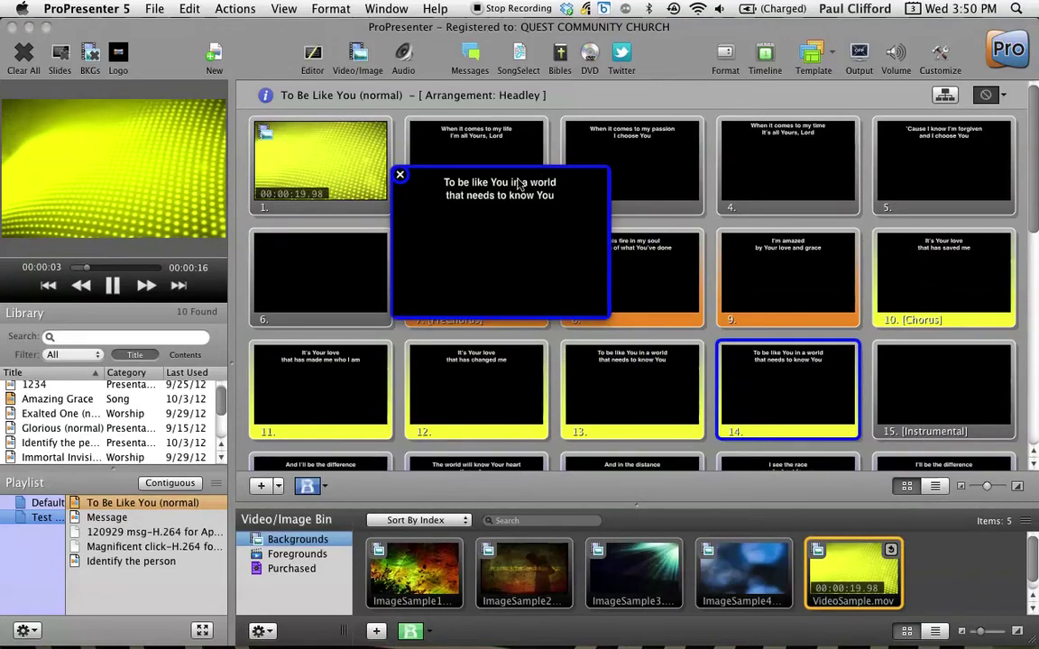
triple_click(517, 184)
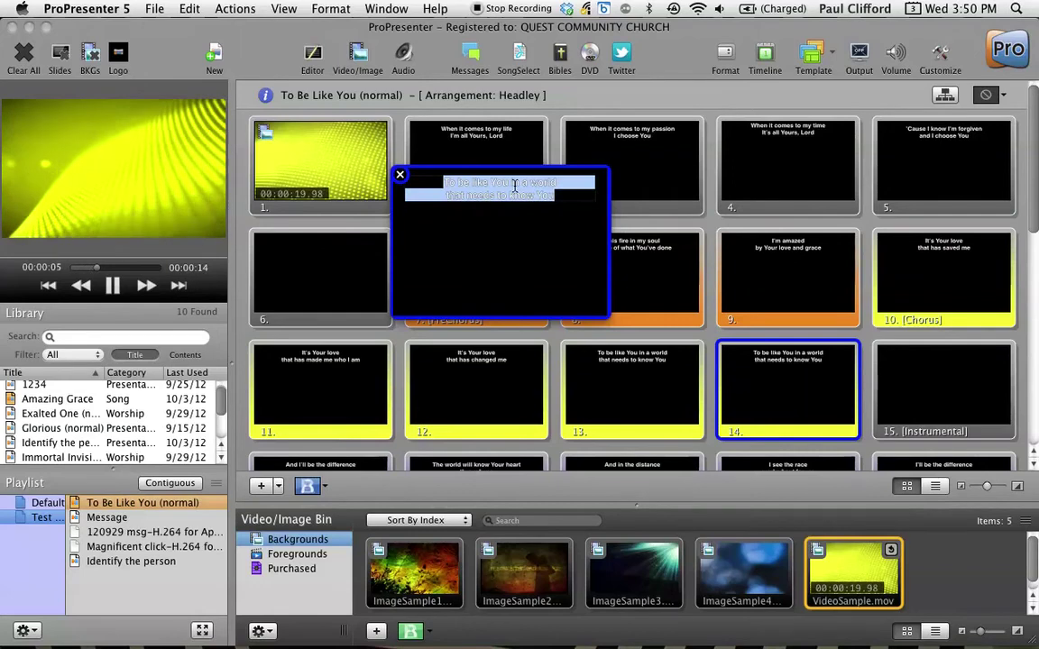
key(Right)
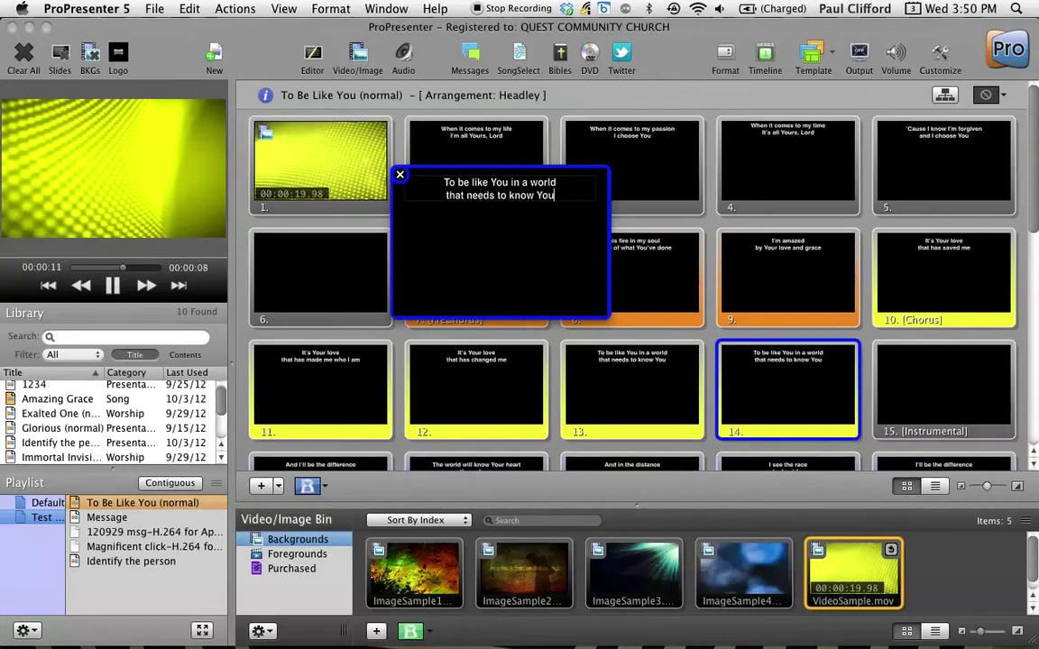
text(r )
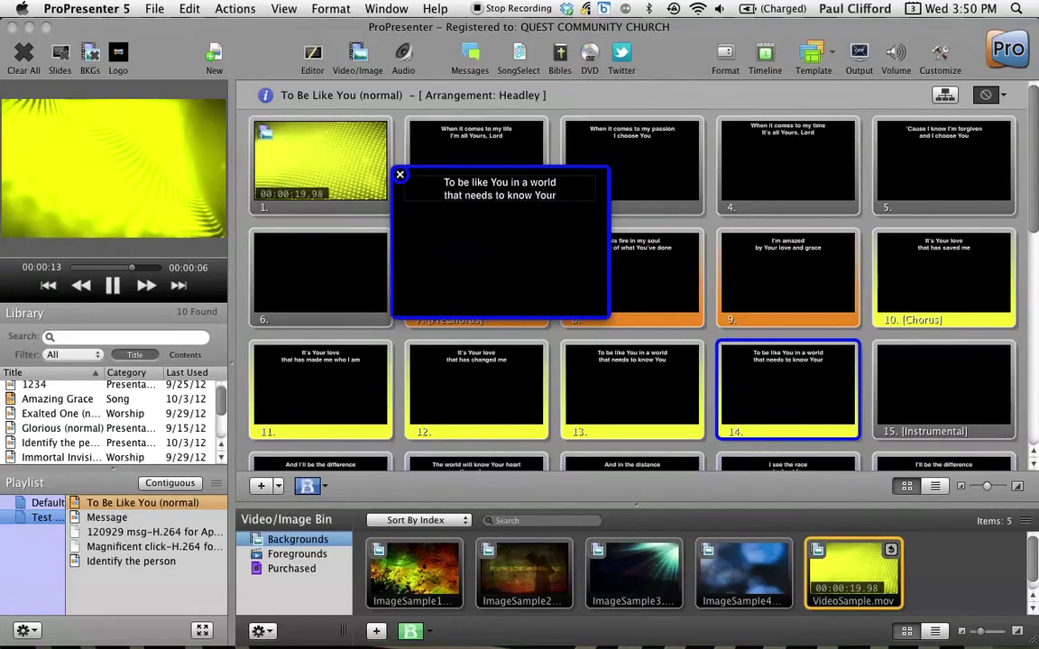
text(love)
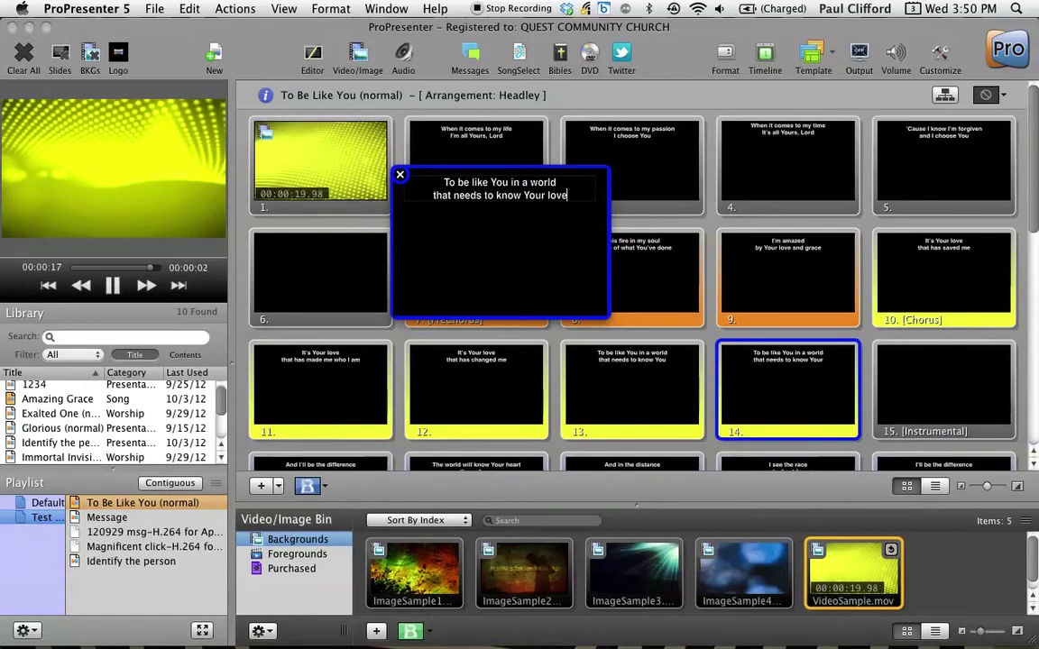
click(400, 176)
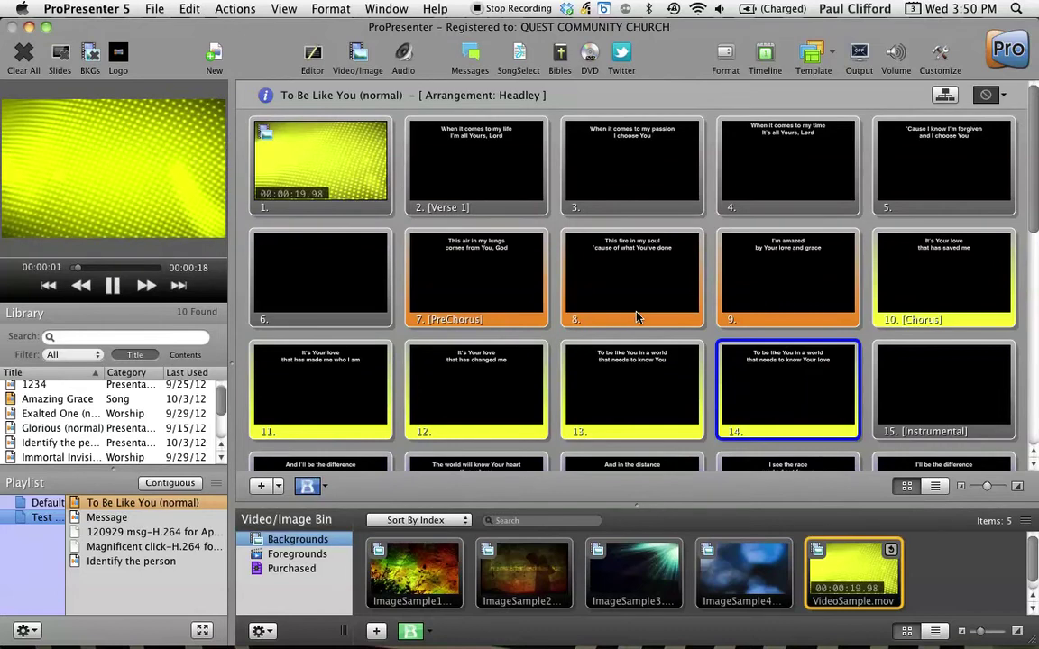
Quick-edit slide 14 again to restore its second line to "that needs to know You", and close the quick editor
right_click(790, 377)
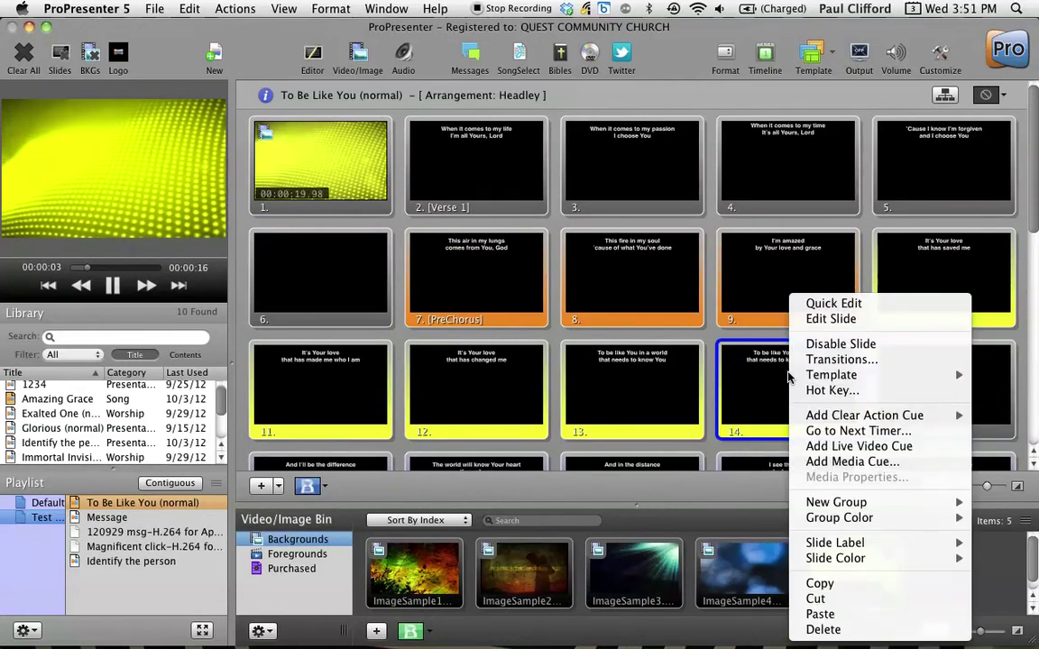
click(834, 305)
triple_click(855, 348)
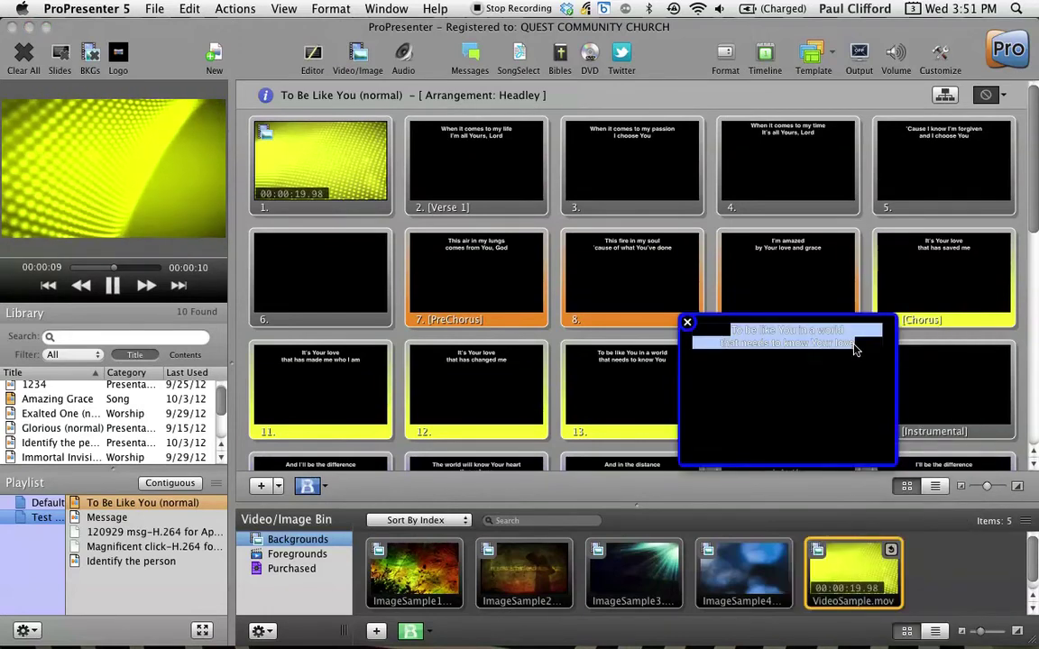
click(855, 343)
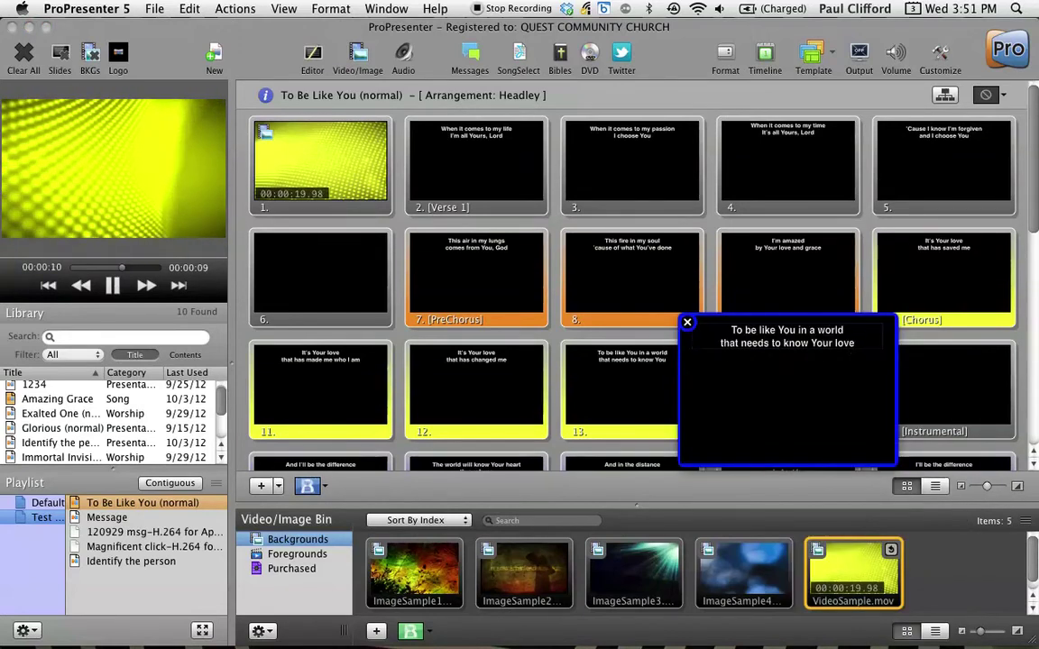
key(BackSpace)
key(BackSpace)
key(BackSpace)
key(BackSpace)
key(BackSpace)
key(BackSpace)
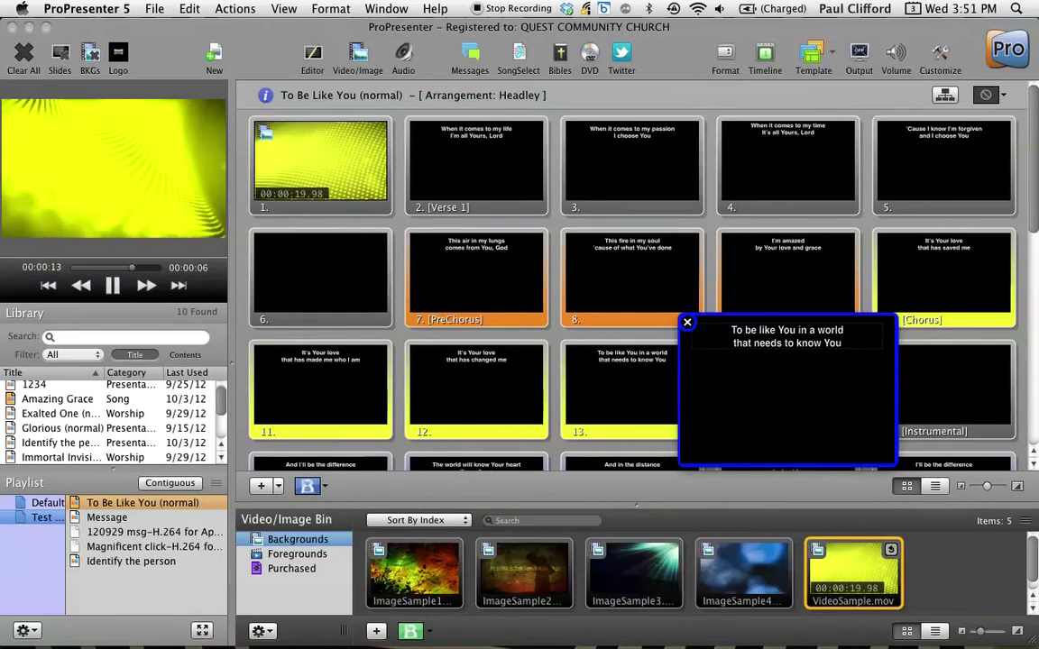
click(687, 323)
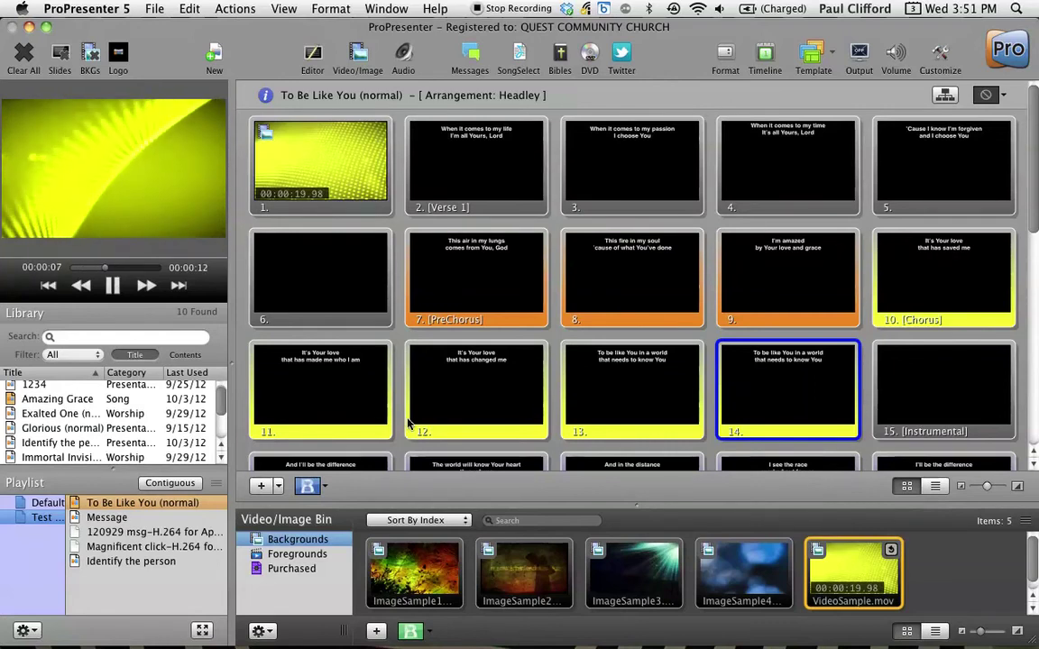
Examine the transitions offered for this presentation and the global slide transition with its duration setting, leaving both unchanged
scroll(81, 424, up, 1)
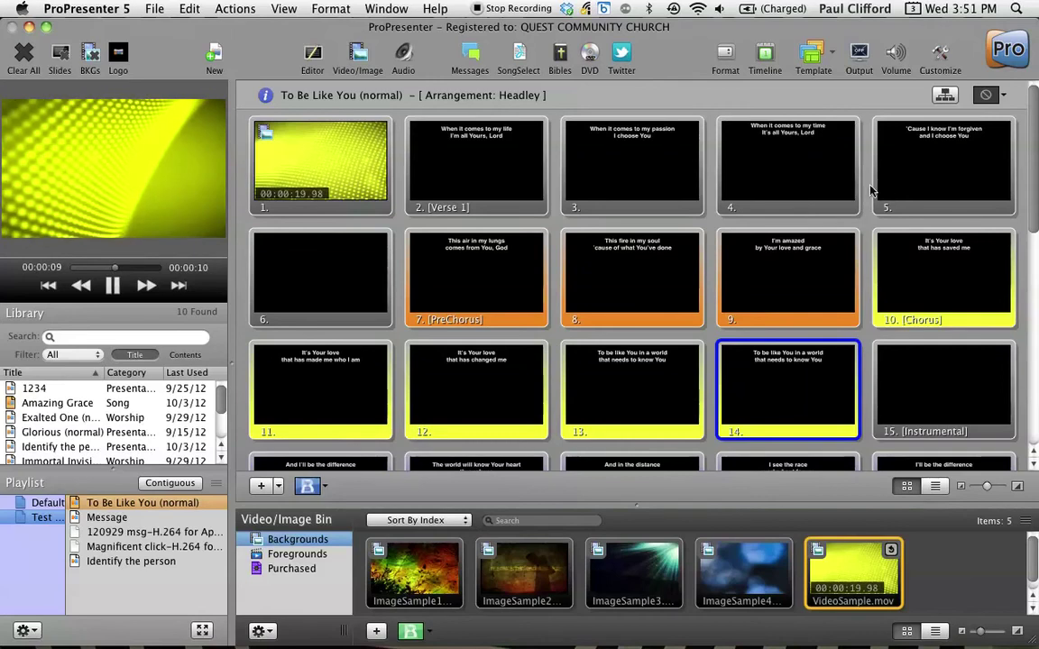
click(1001, 96)
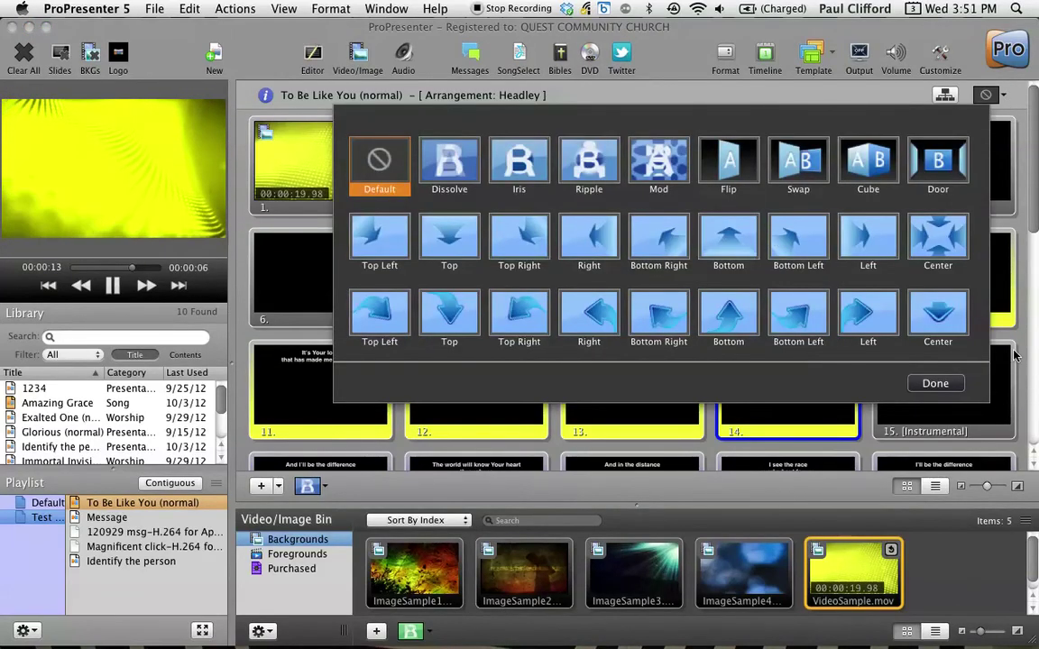
click(935, 384)
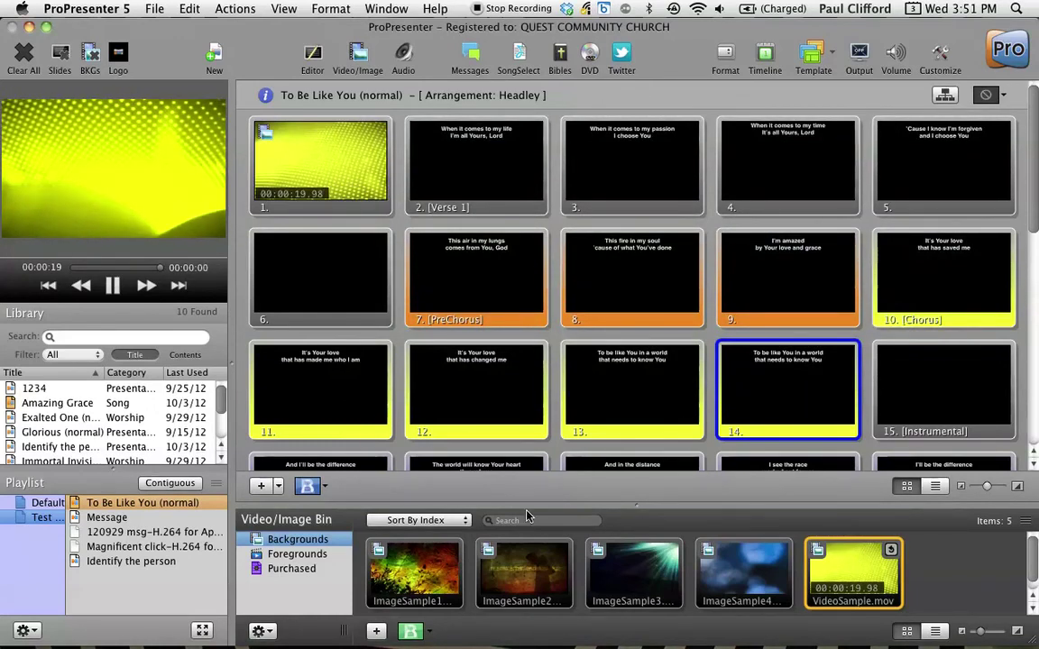
click(323, 487)
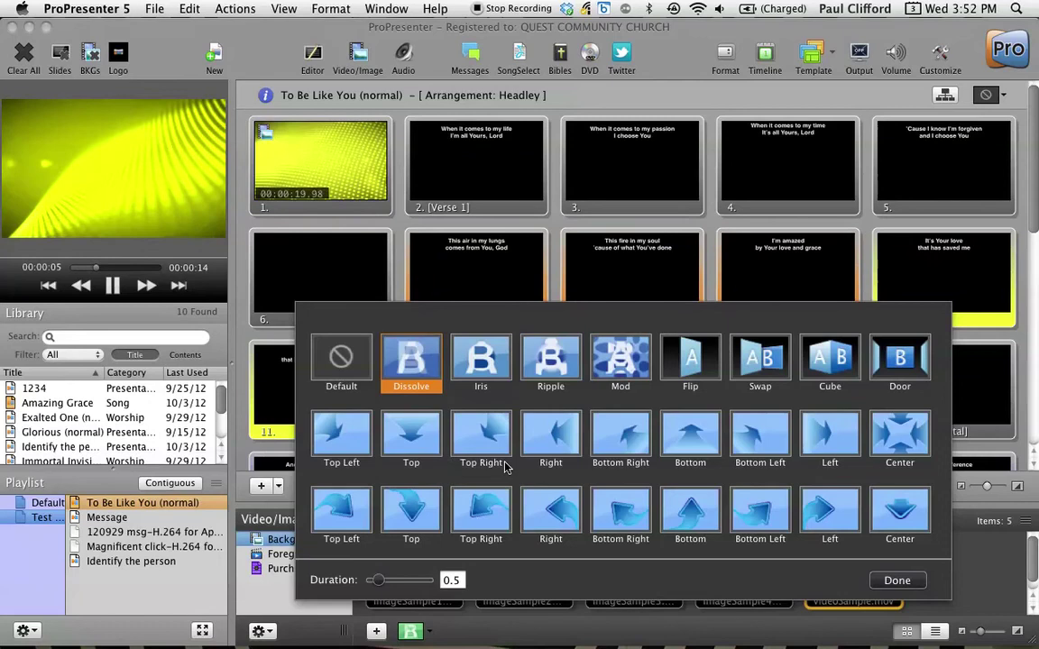
click(897, 581)
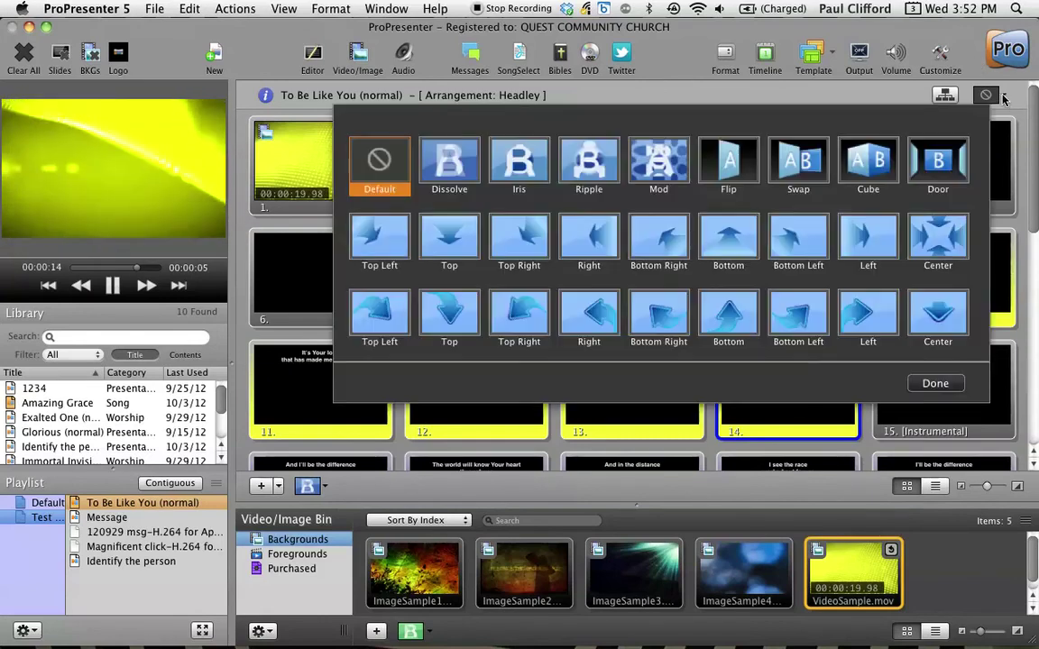
Try the straight-arrow Top Right transition for this presentation, return it to Default, and close the transition choices
click(986, 96)
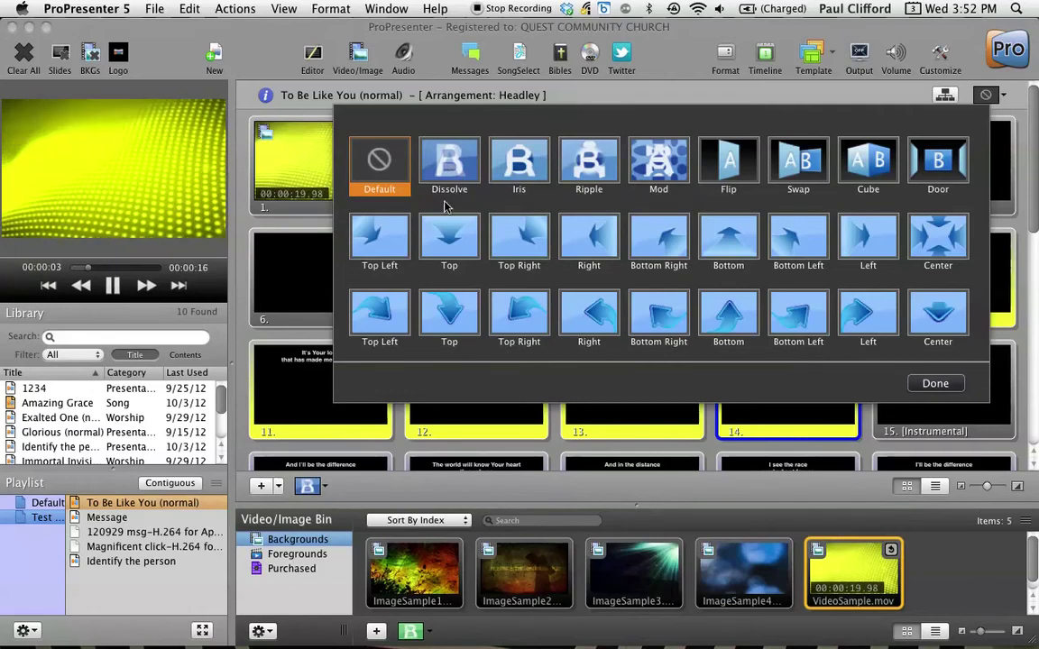
click(527, 234)
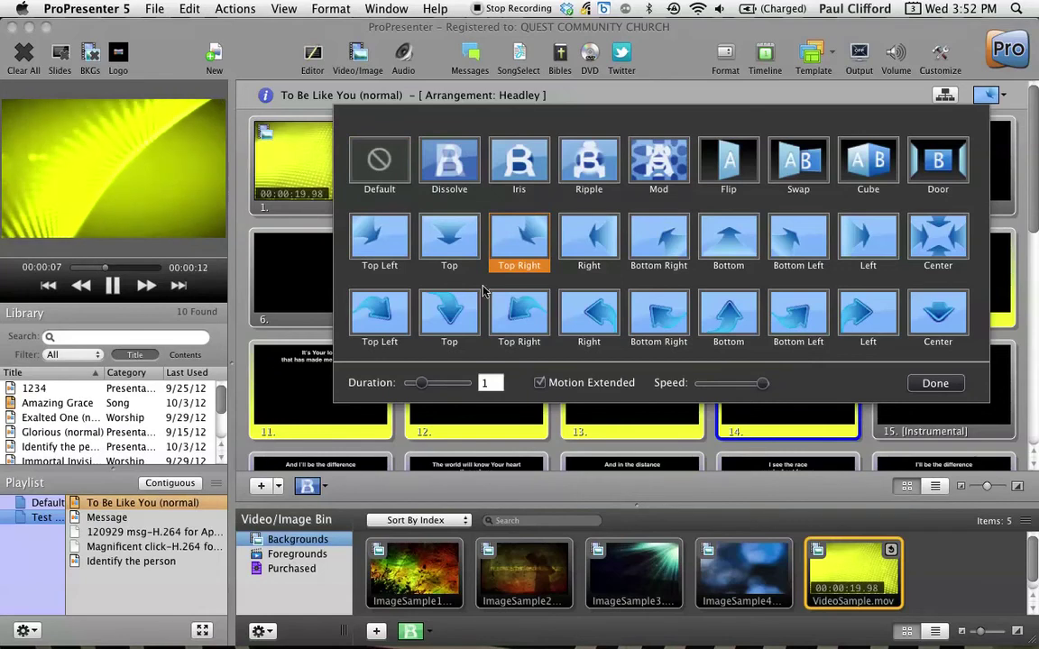
click(362, 161)
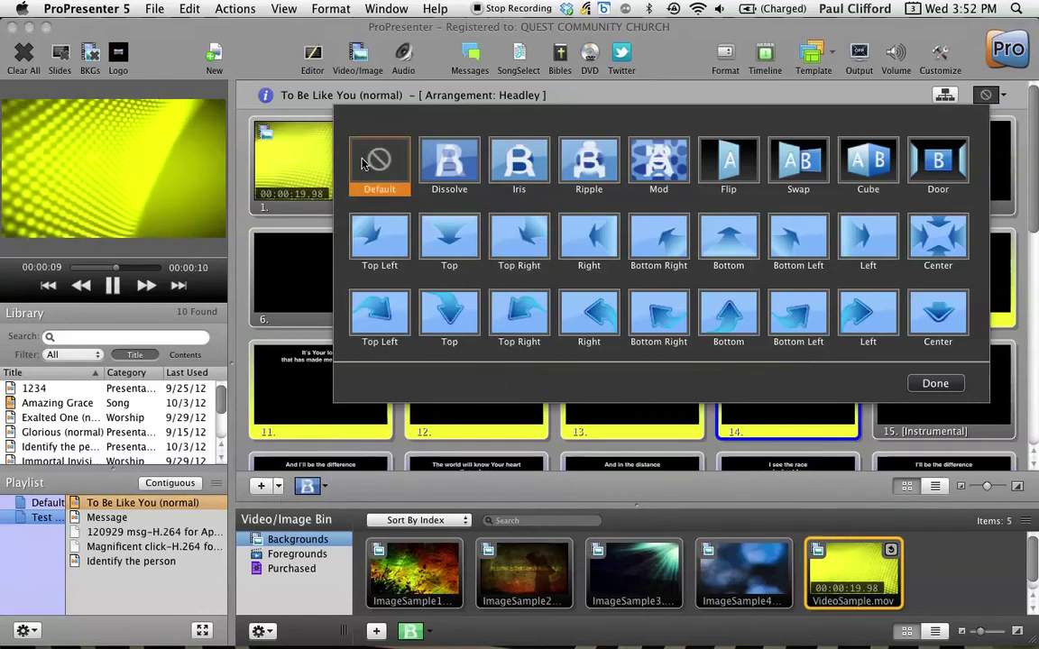
click(935, 384)
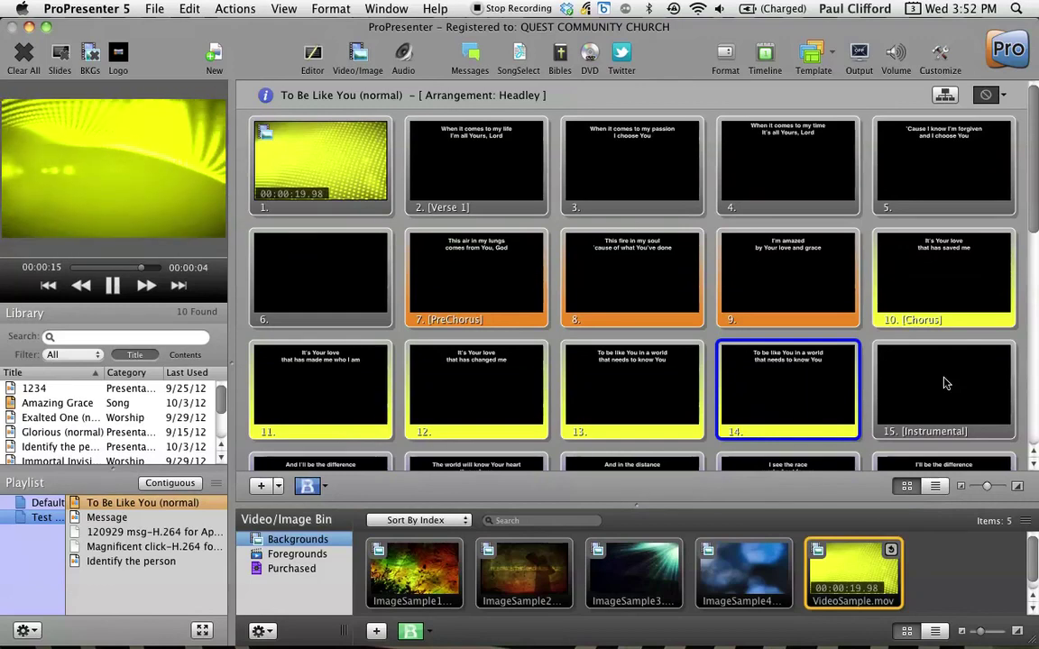
Trigger the blank Instrumental slide, number 15, in the song
click(970, 397)
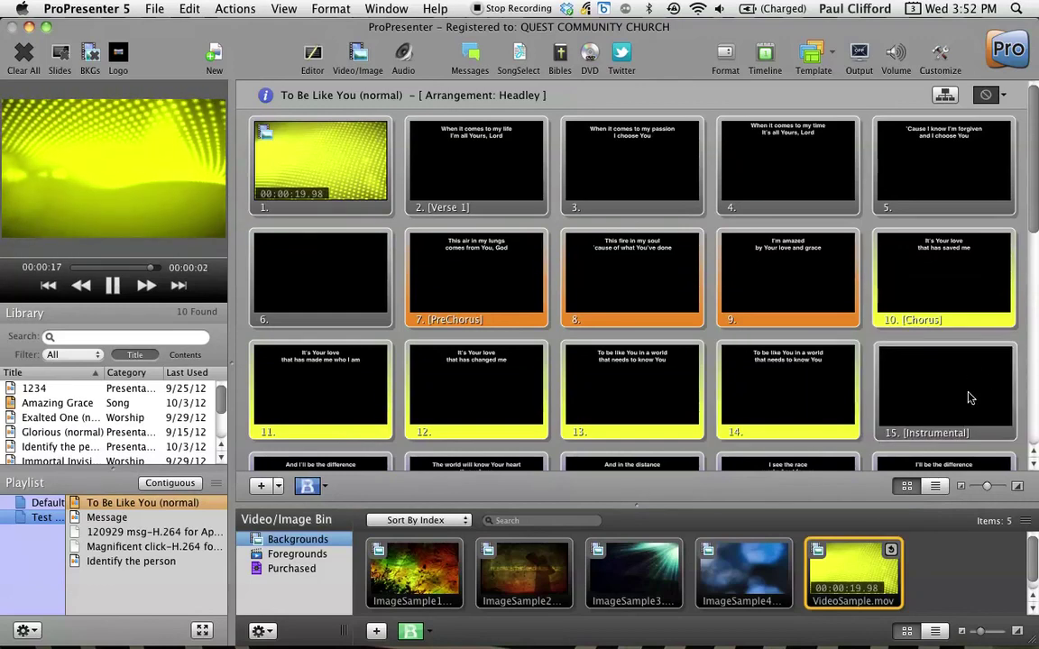